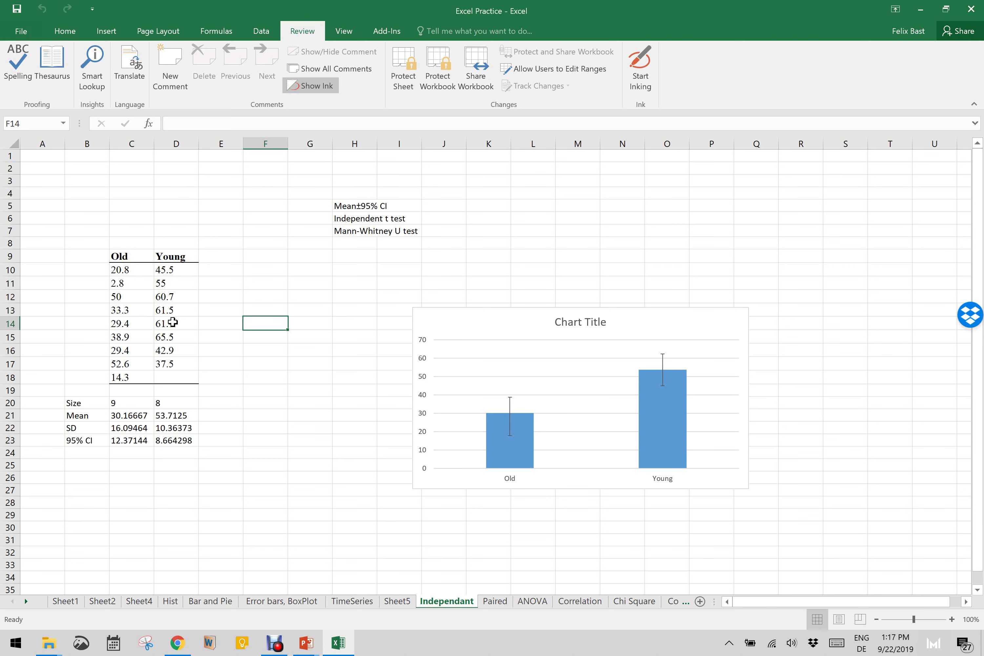
Review the Old sample's size, mean, SD and 95% CI formulas, then select the Old and Young data
left_click(118, 403)
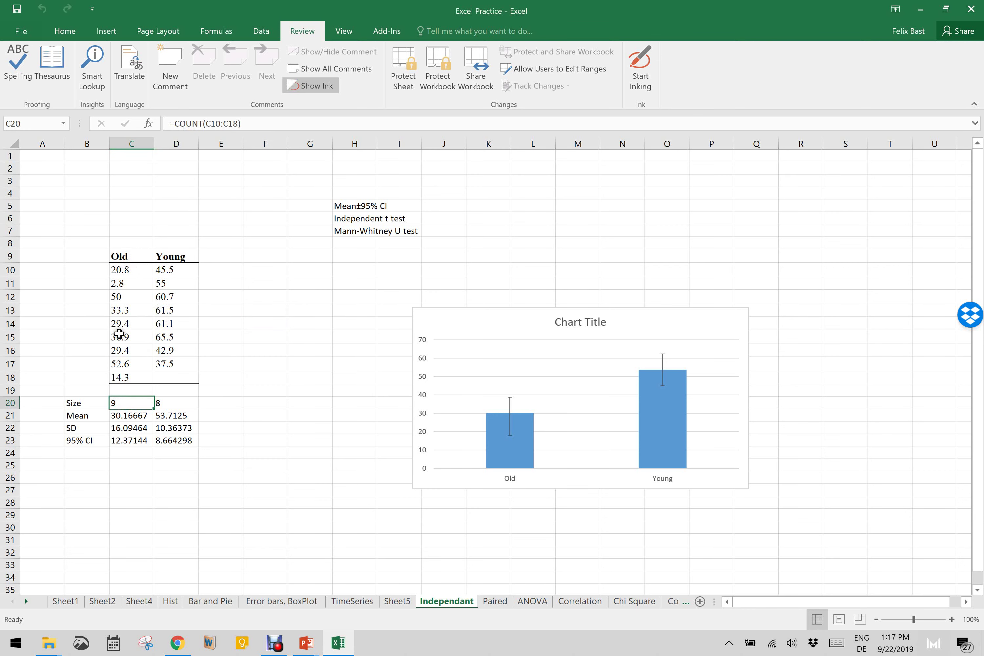
left_click(126, 415)
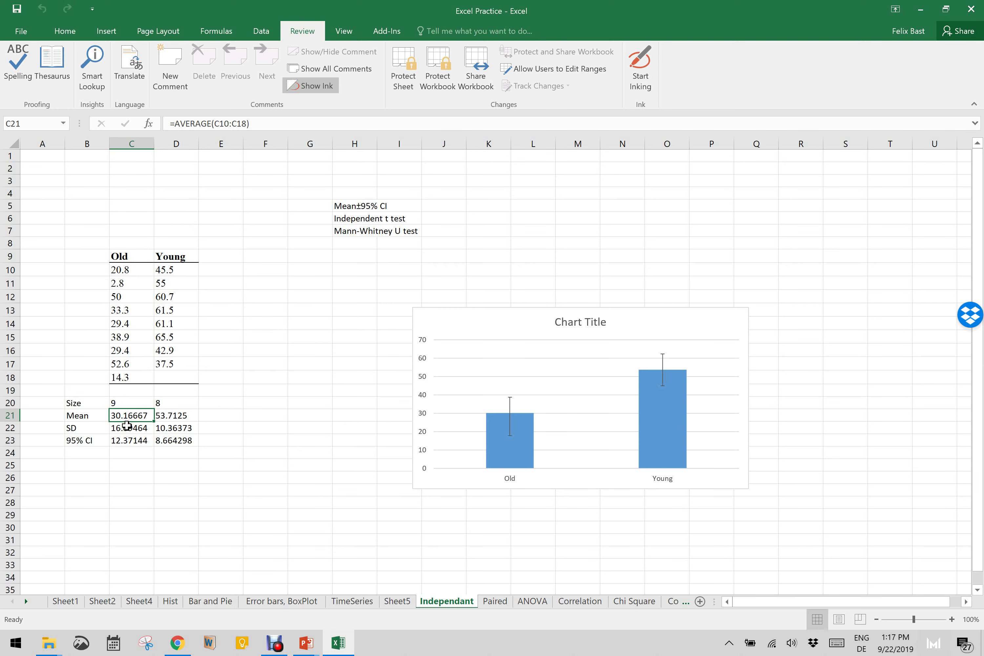
left_click(127, 427)
left_click(131, 441)
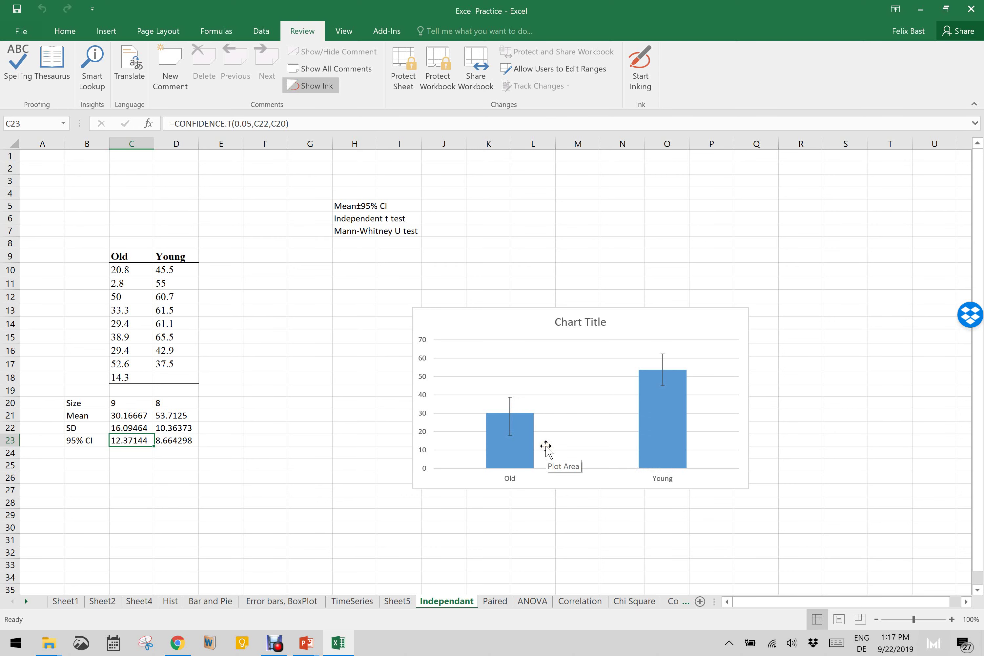
mouse_move(662, 407)
left_click_drag(119, 255, 163, 371)
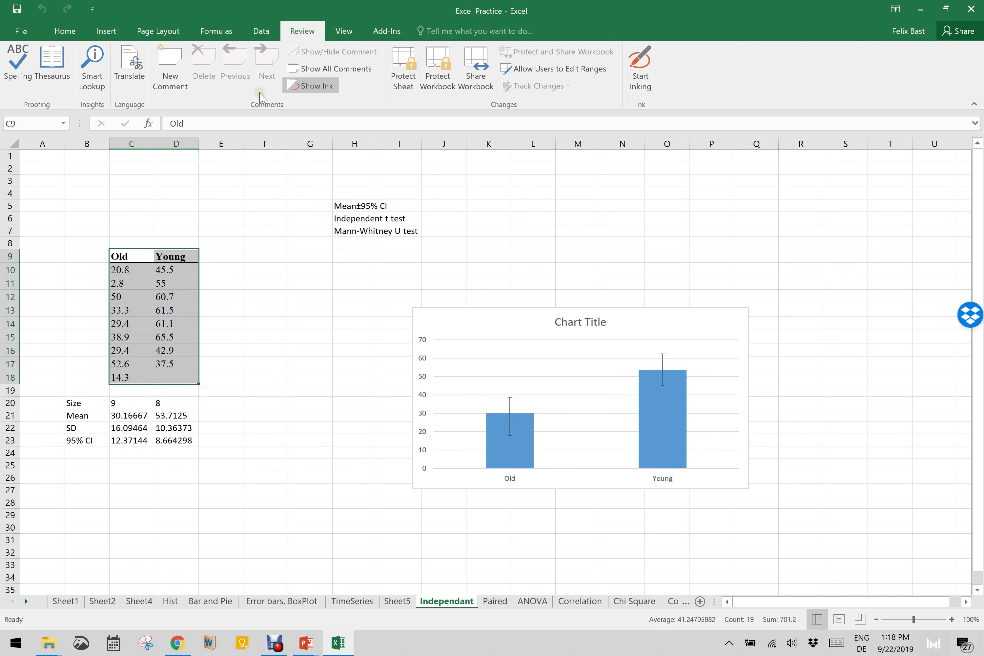
Choose 't-Test: Two-Sample Assuming Equal Variances' from the Data Analysis tools
left_click(261, 30)
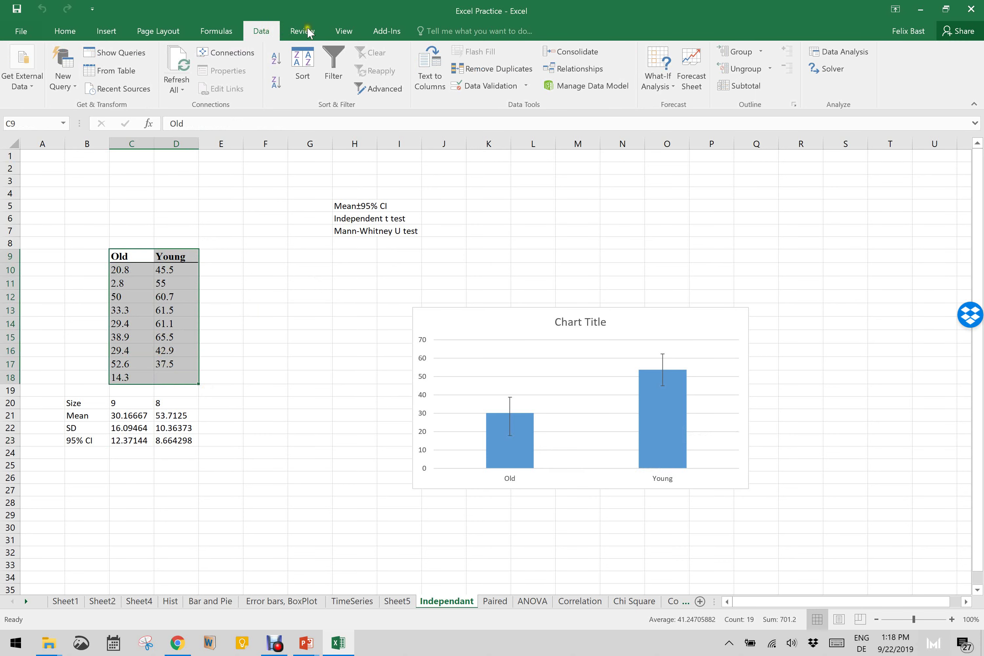
left_click(840, 51)
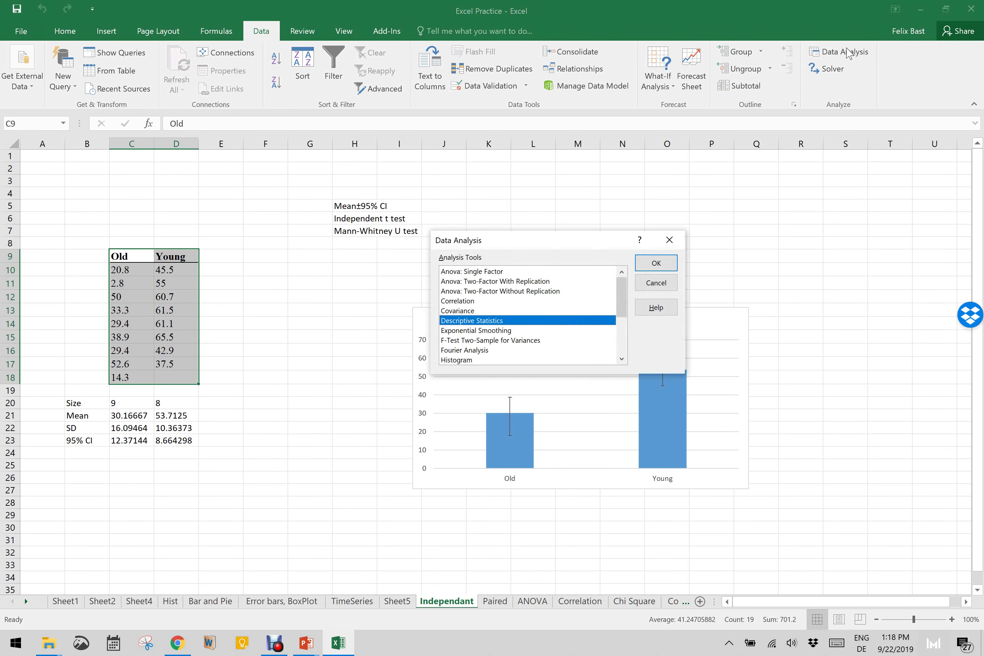
left_click(478, 320)
left_click_drag(622, 296, 622, 339)
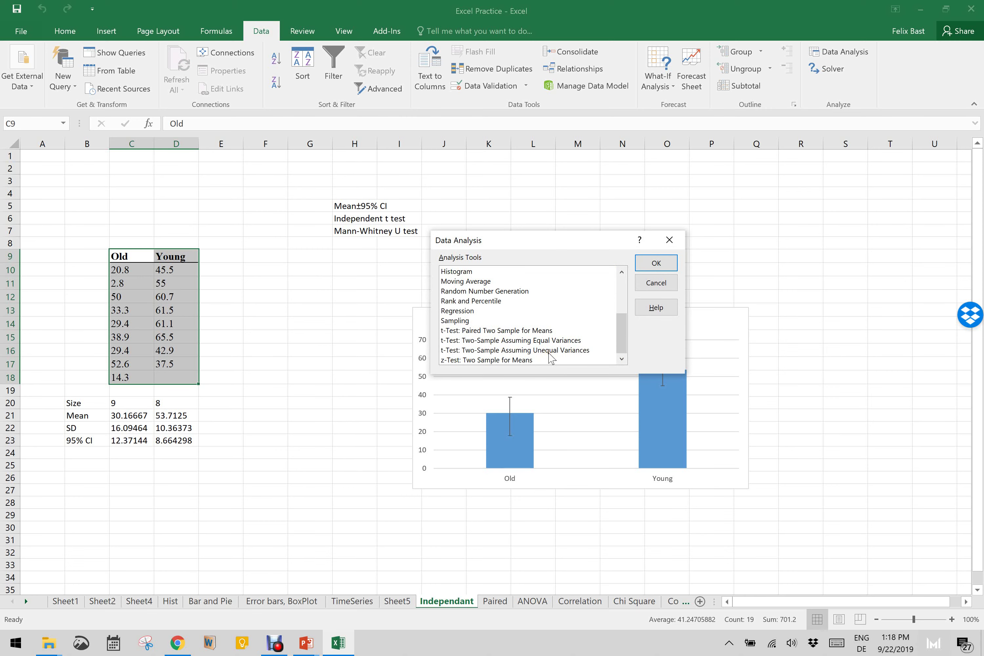
left_click(616, 318)
left_click_drag(620, 326, 620, 297)
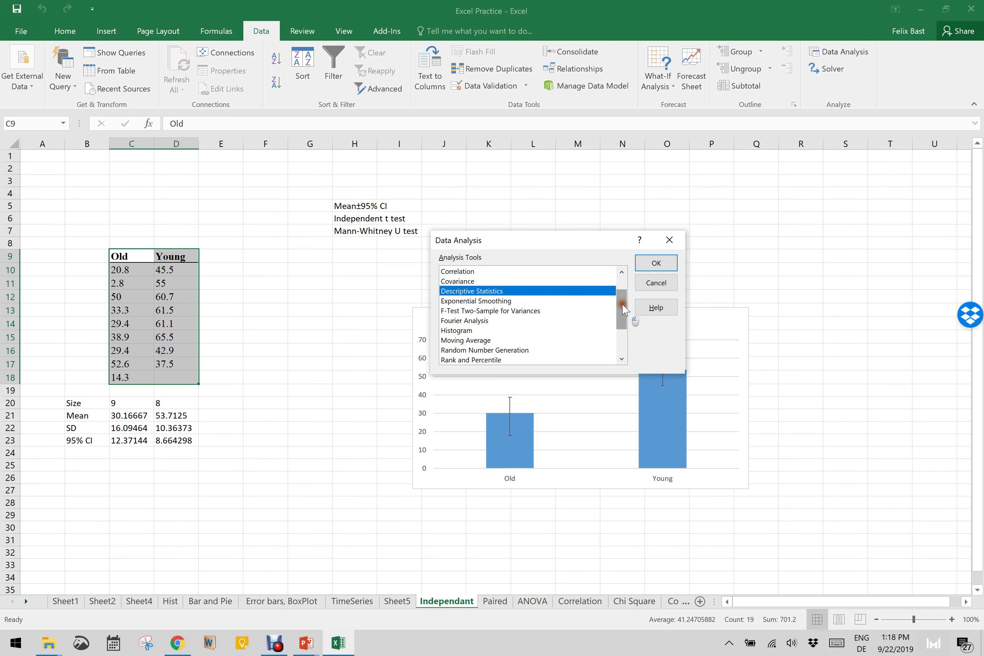
left_click_drag(623, 309, 623, 333)
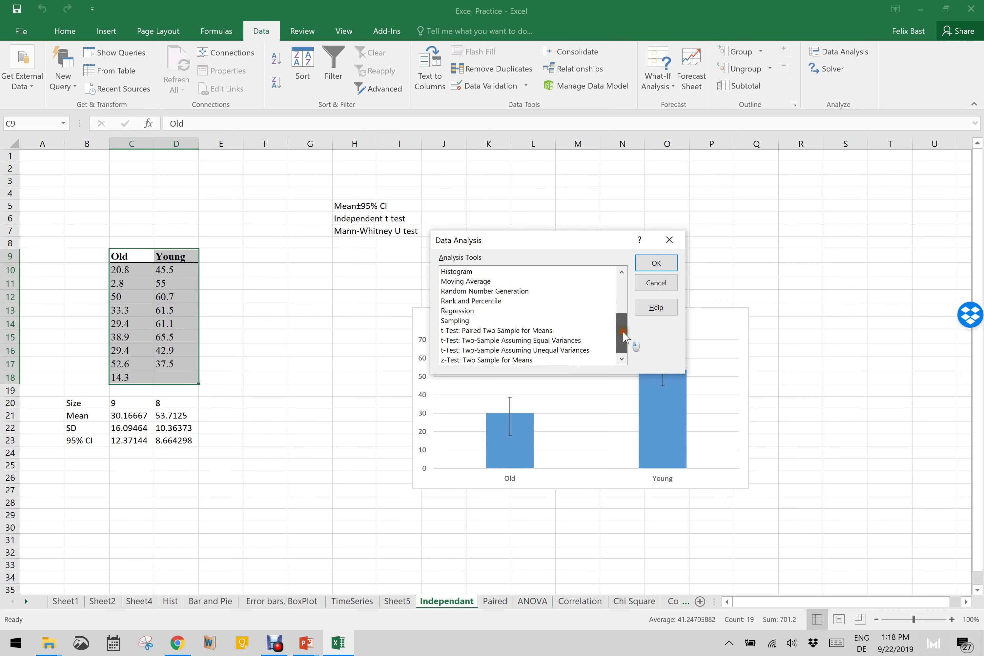
left_click(525, 342)
left_click(515, 341)
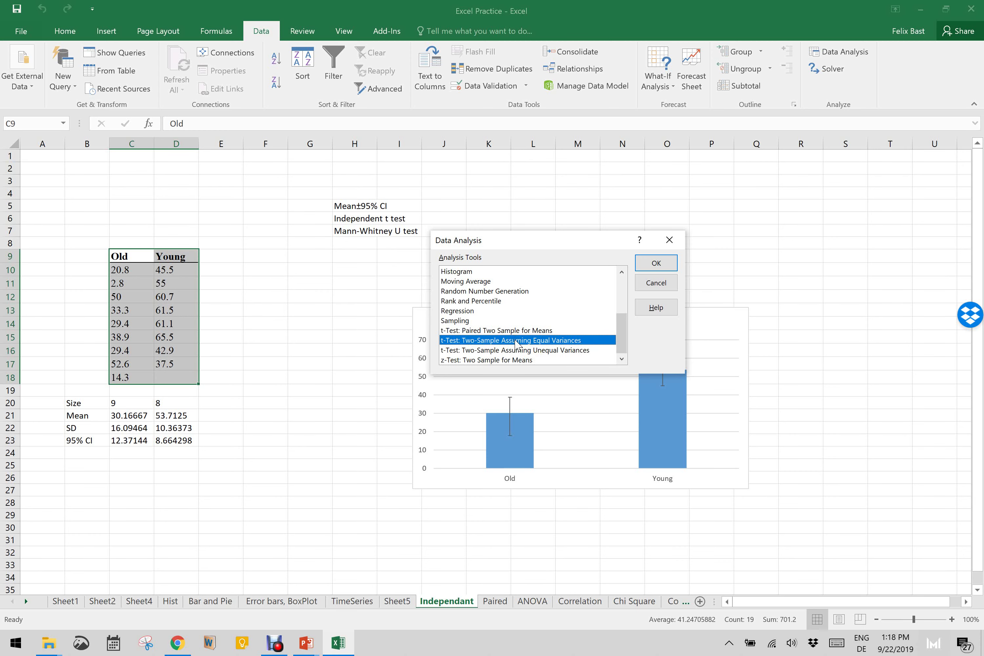
left_click(656, 262)
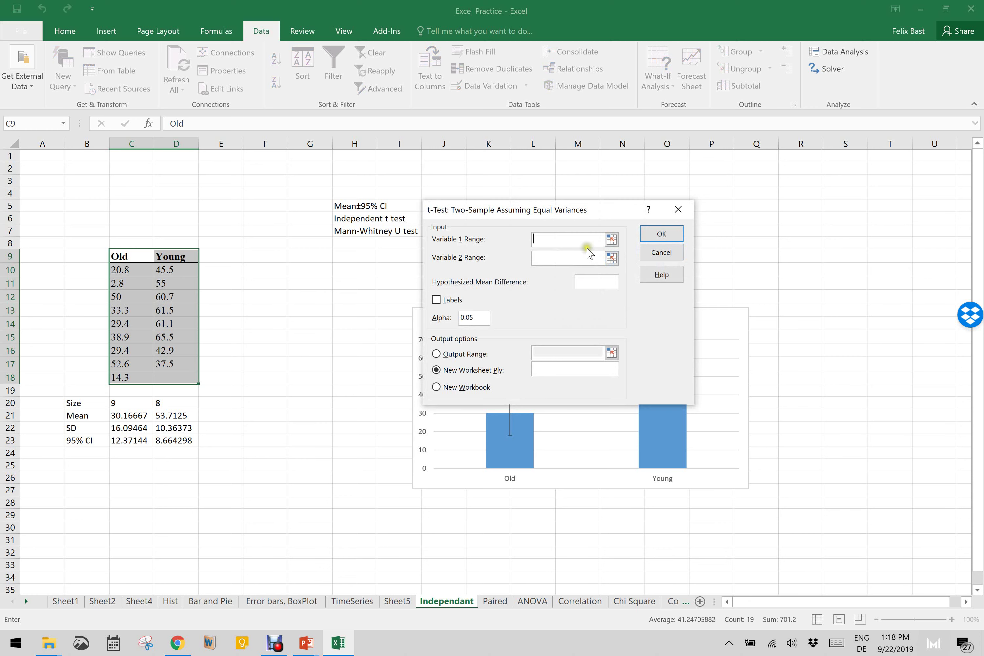
Run the equal-variance t-test on Old C9:C18 versus Young D9:D17, with labels, to a new sheet
left_click(611, 240)
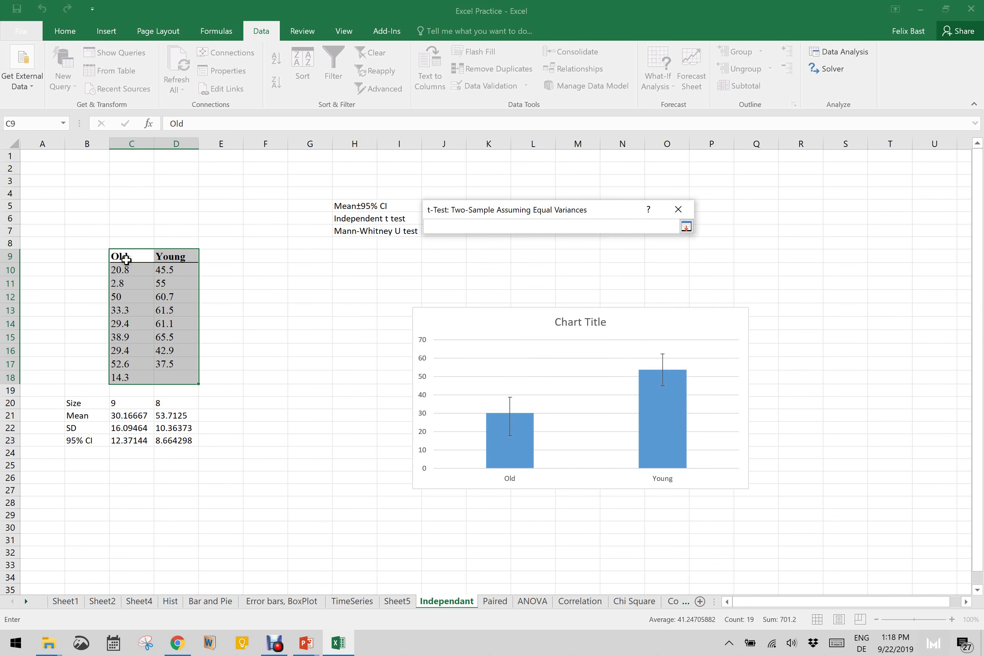
left_click_drag(126, 256, 133, 381)
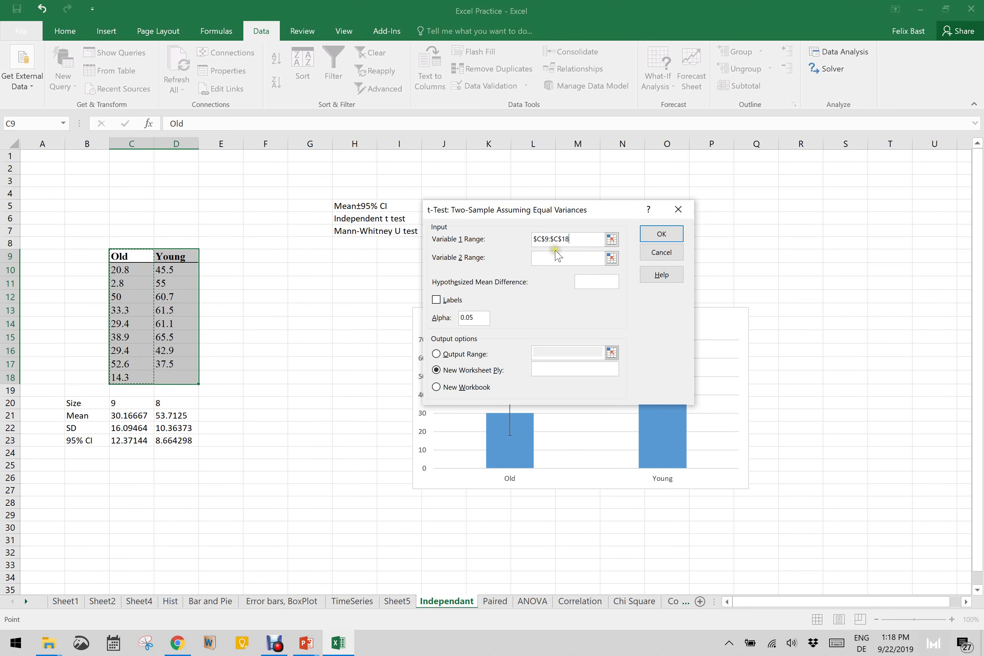
left_click(611, 259)
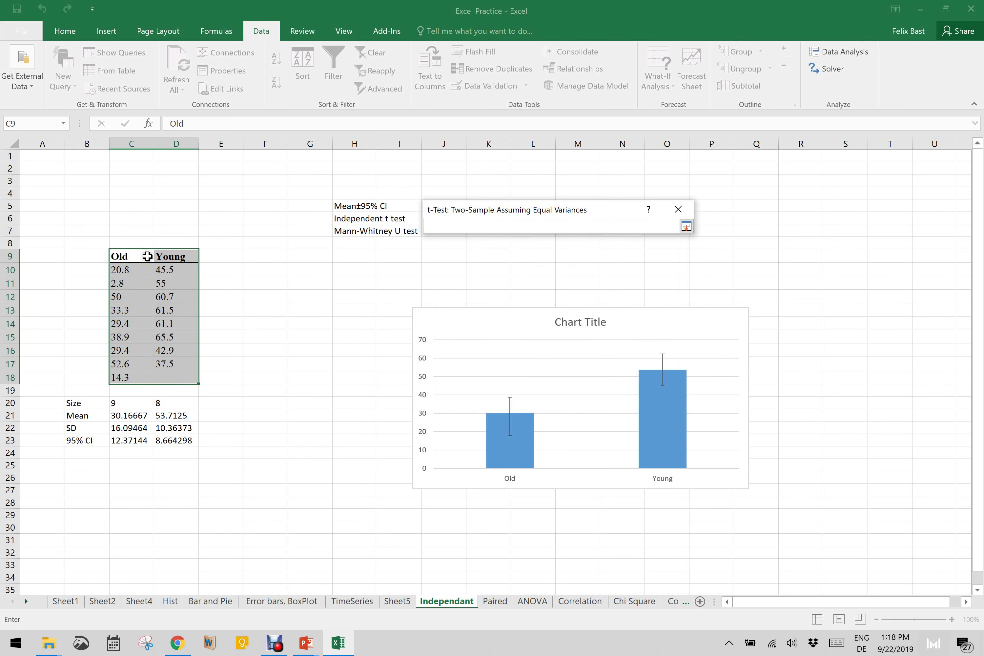
left_click(169, 257)
left_click_drag(169, 256, 174, 365)
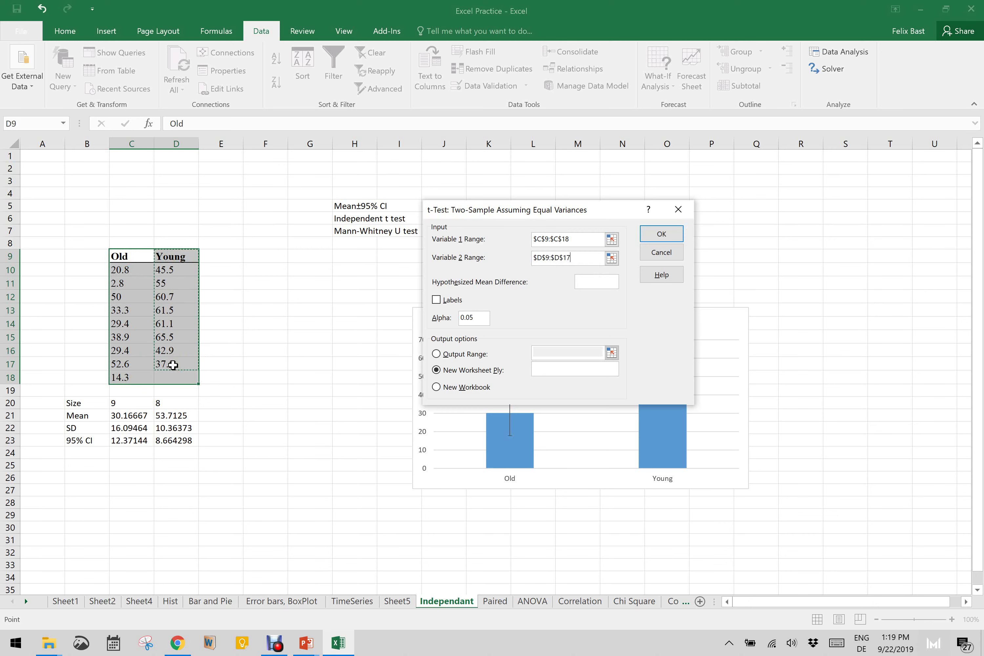
left_click(451, 300)
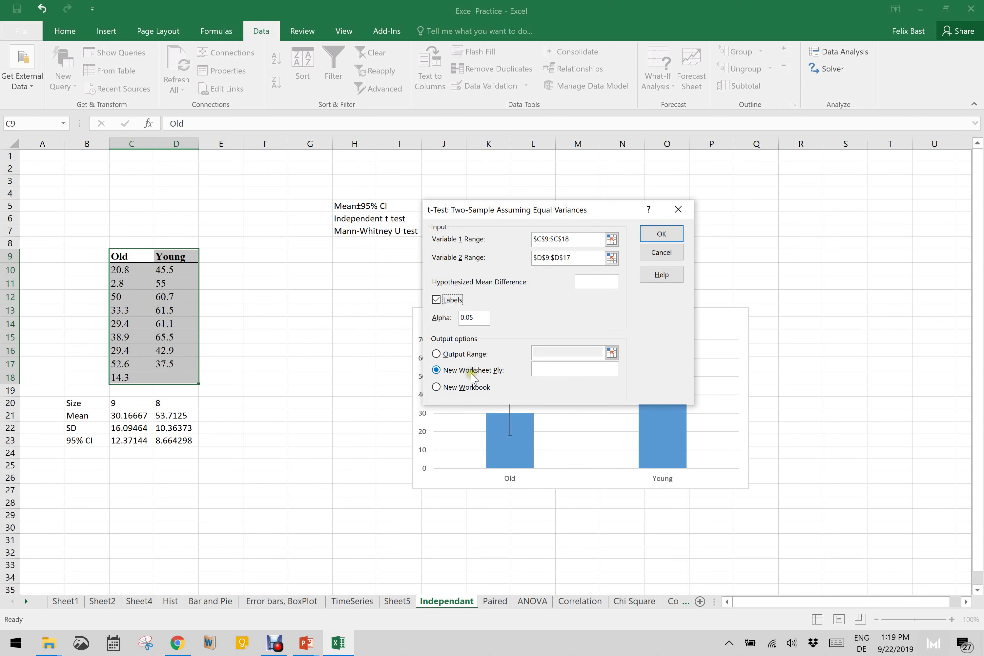
left_click(661, 234)
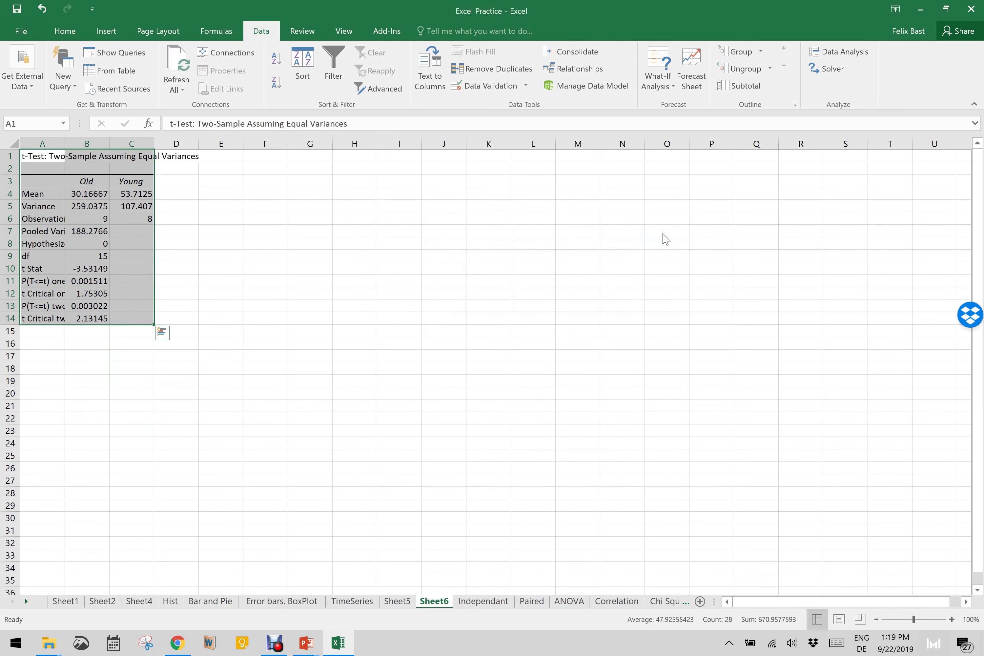
Autofit column A on Sheet6, check the two-tail p-value in B13, and return to Independant
double_click(63, 144)
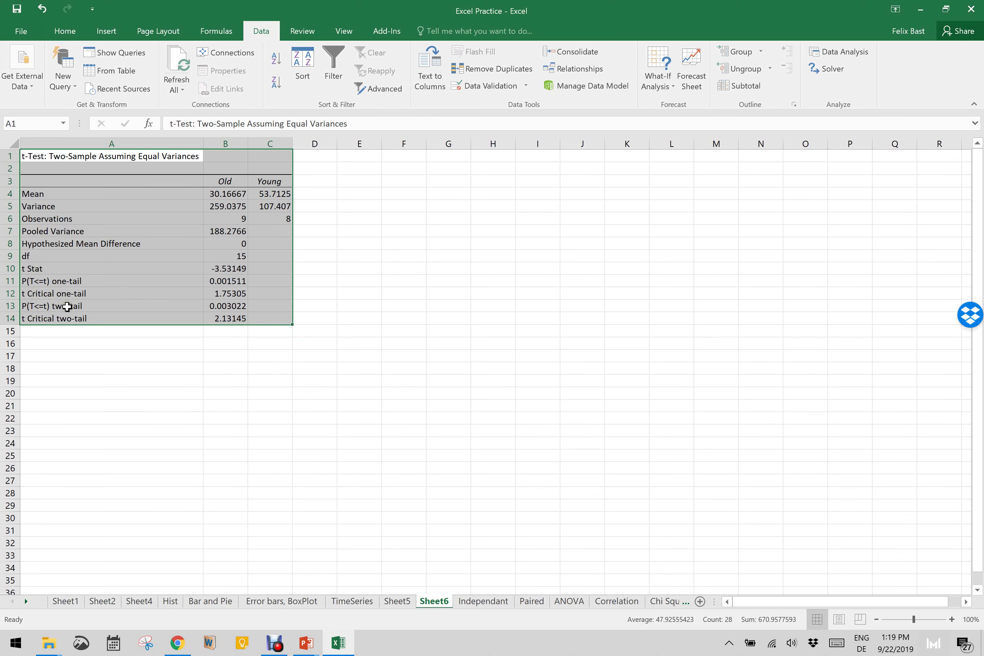
left_click(227, 308)
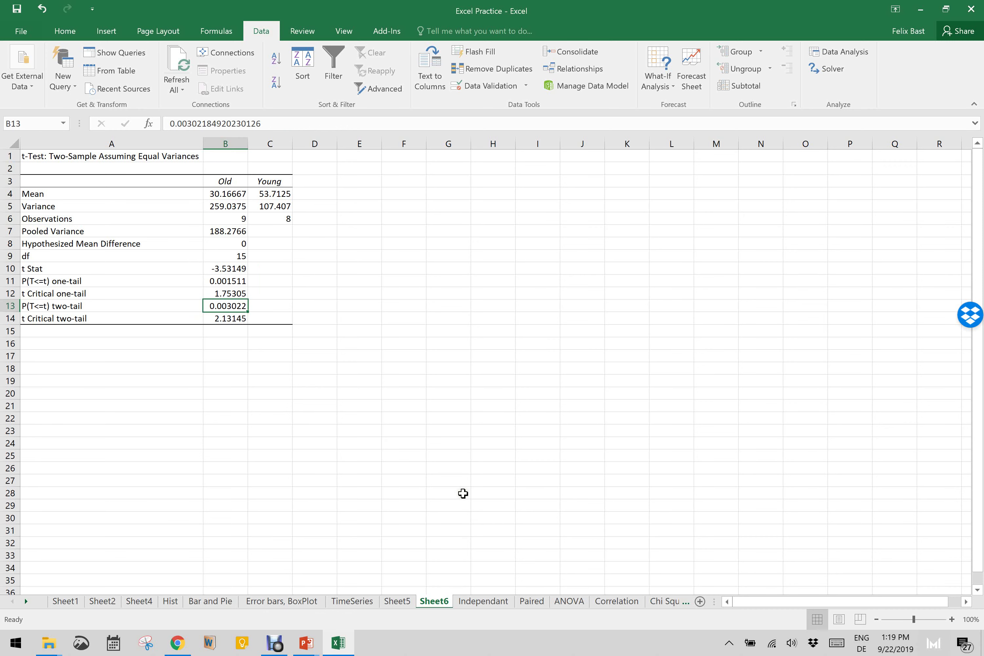
left_click(478, 600)
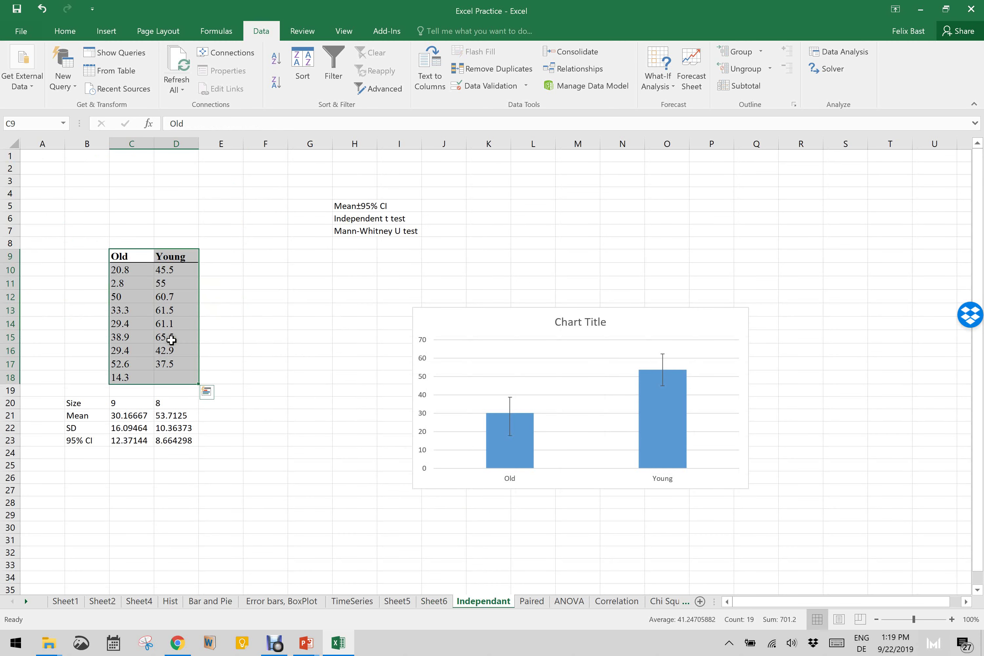
With H7 selected, open Real Statistics Non-parametric Tests and choose Mann-Whitney
left_click(350, 231)
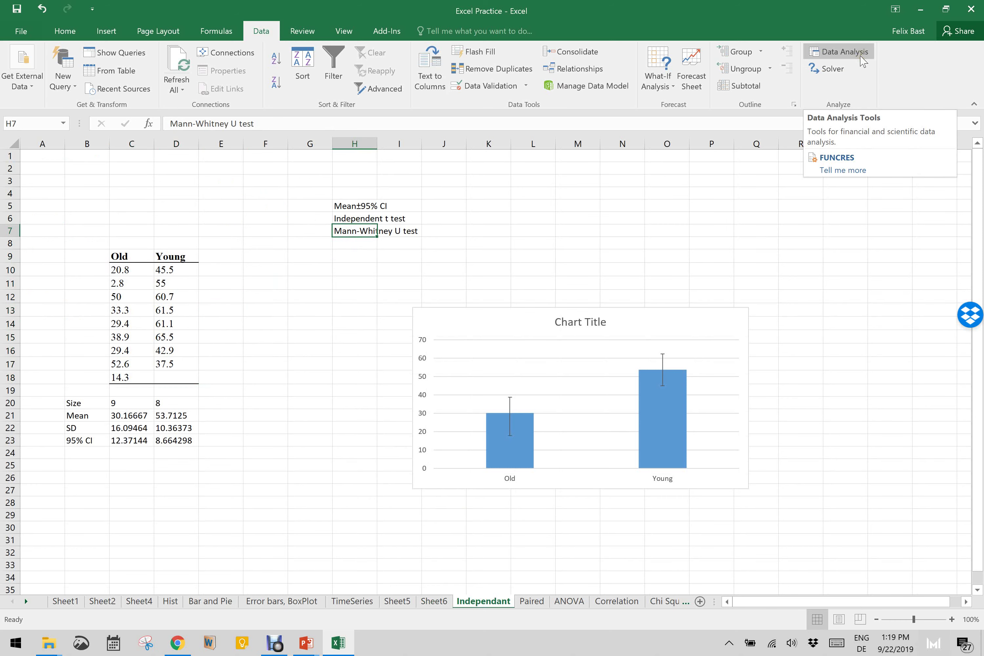
left_click(390, 31)
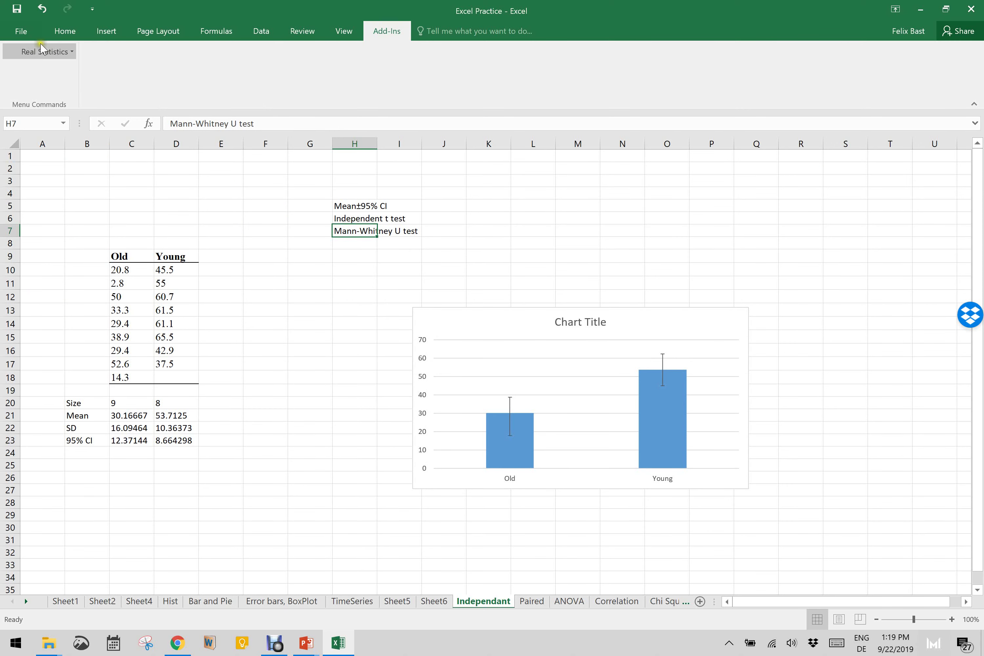
left_click(36, 52)
left_click(47, 68)
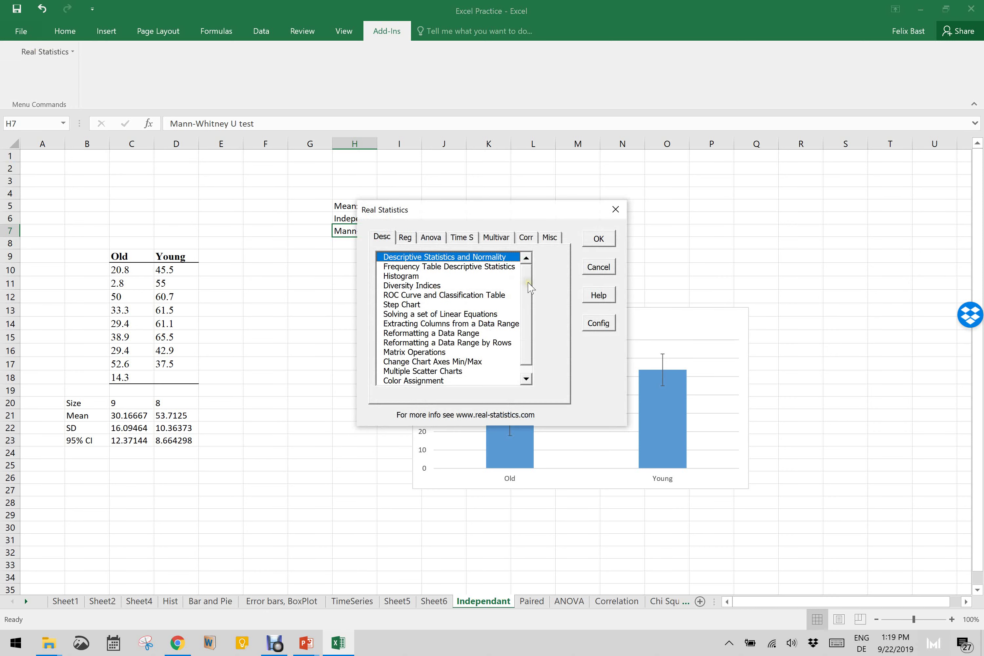
left_click_drag(530, 288, 529, 332)
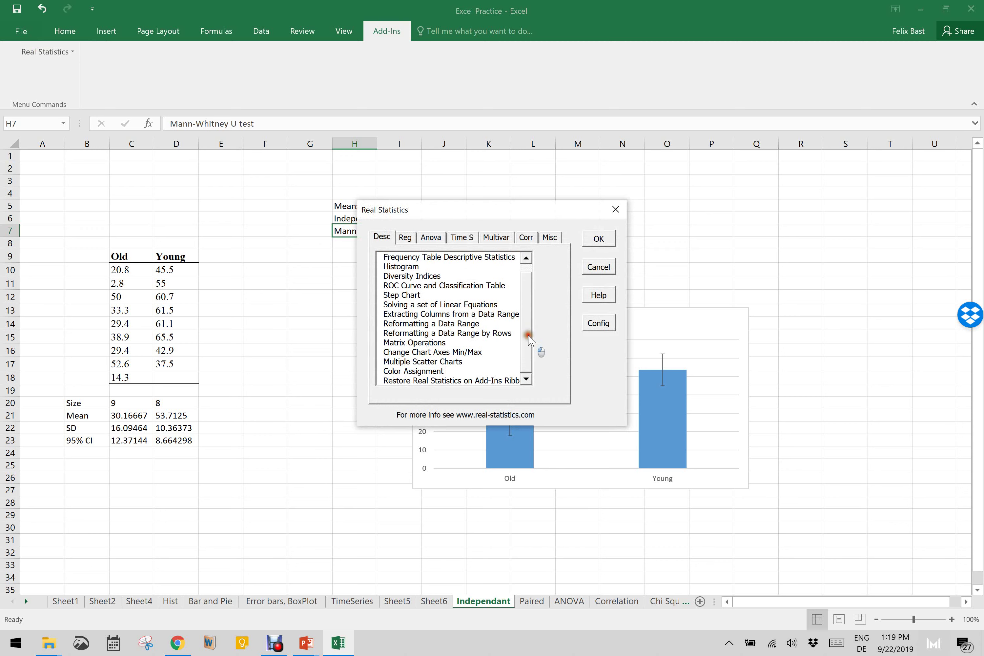
left_click(551, 239)
left_click(461, 266)
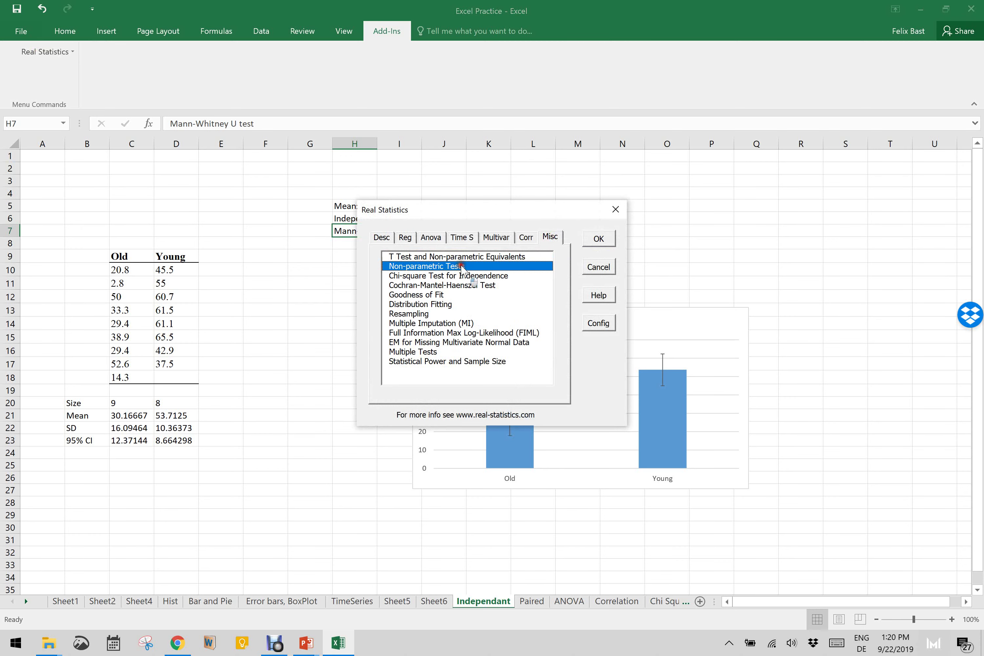
left_click(598, 238)
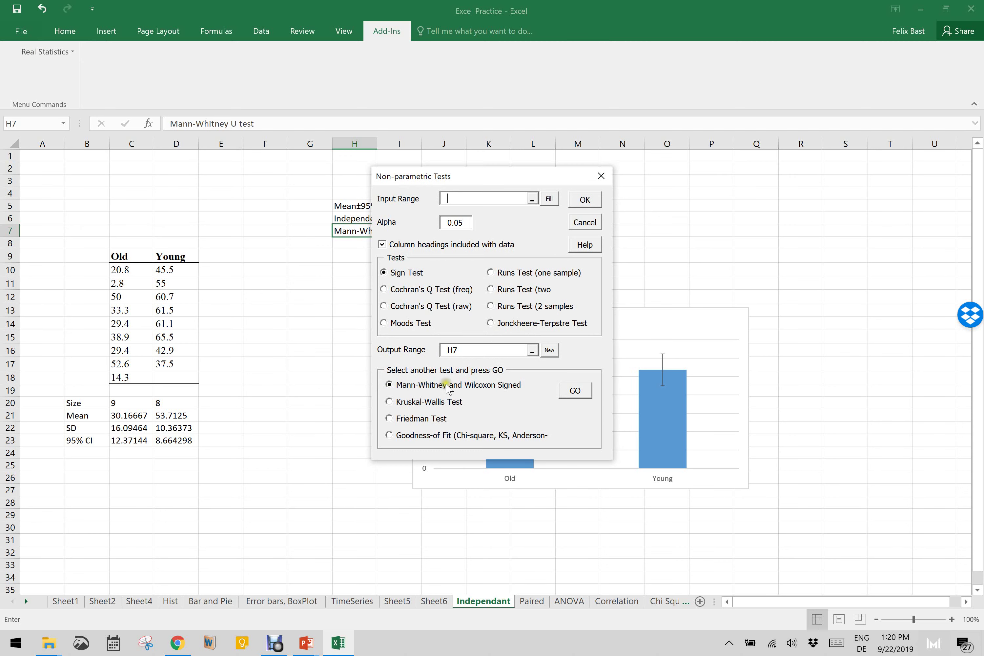
left_click(576, 390)
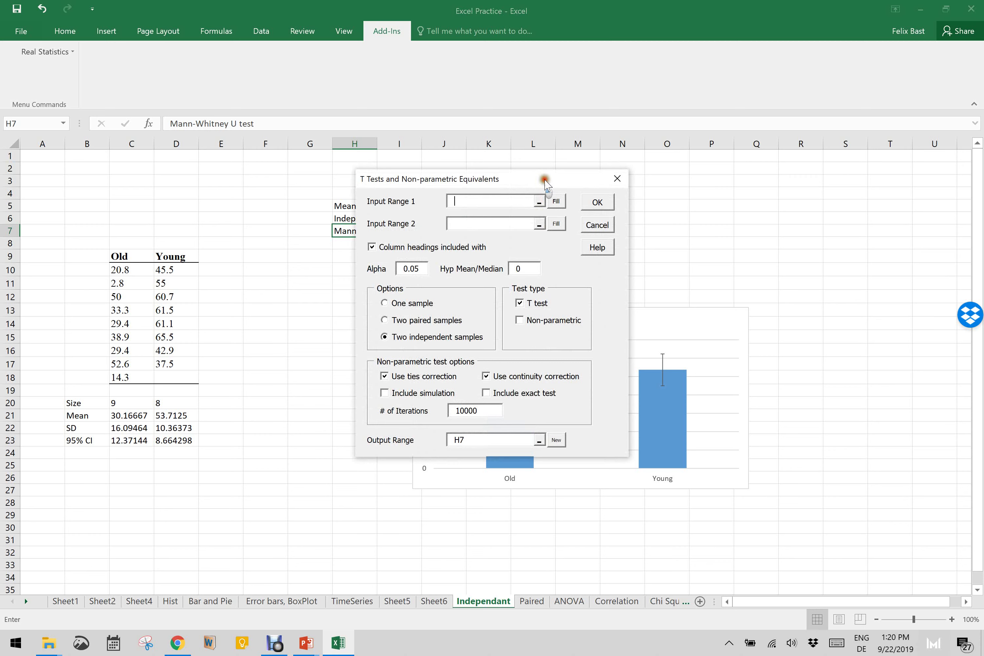
Set the input ranges to Old C9:C18 and Young D9:D17
left_click_drag(537, 180, 540, 259)
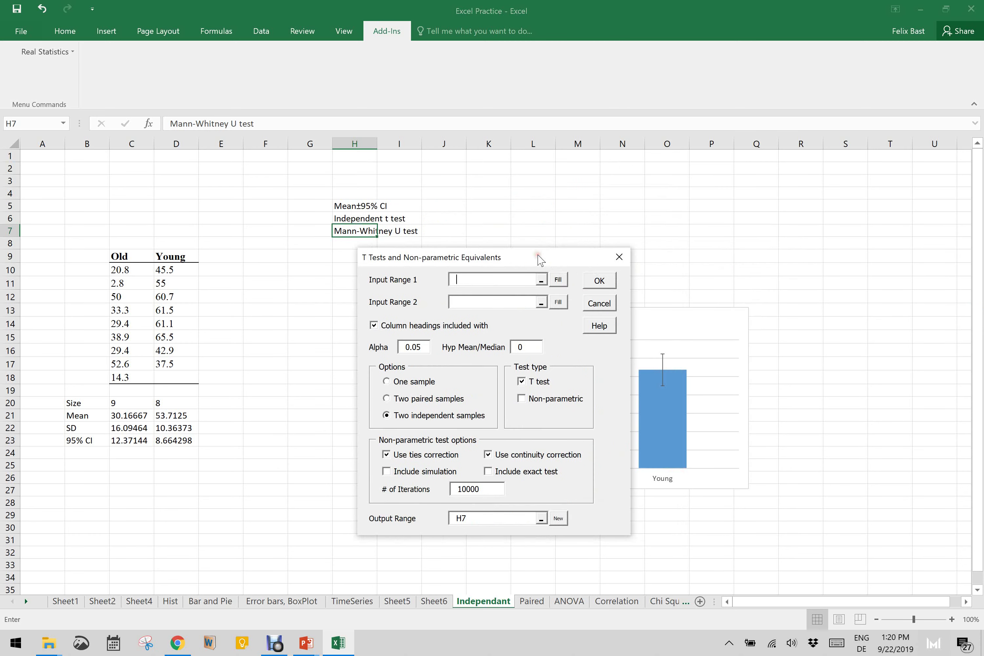
left_click(541, 280)
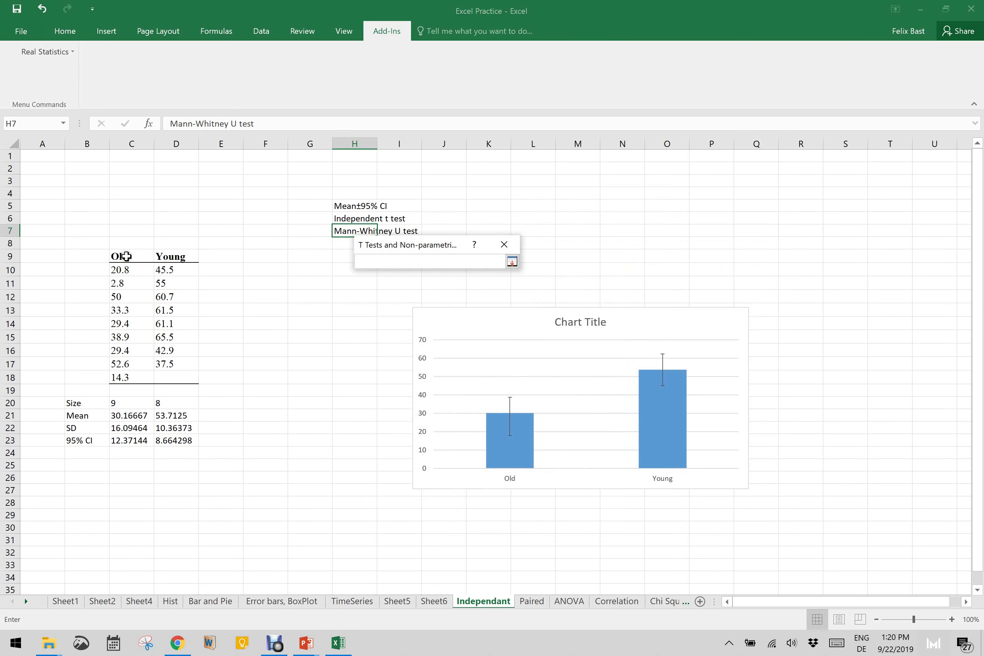
left_click_drag(121, 258, 118, 377)
key("Return")
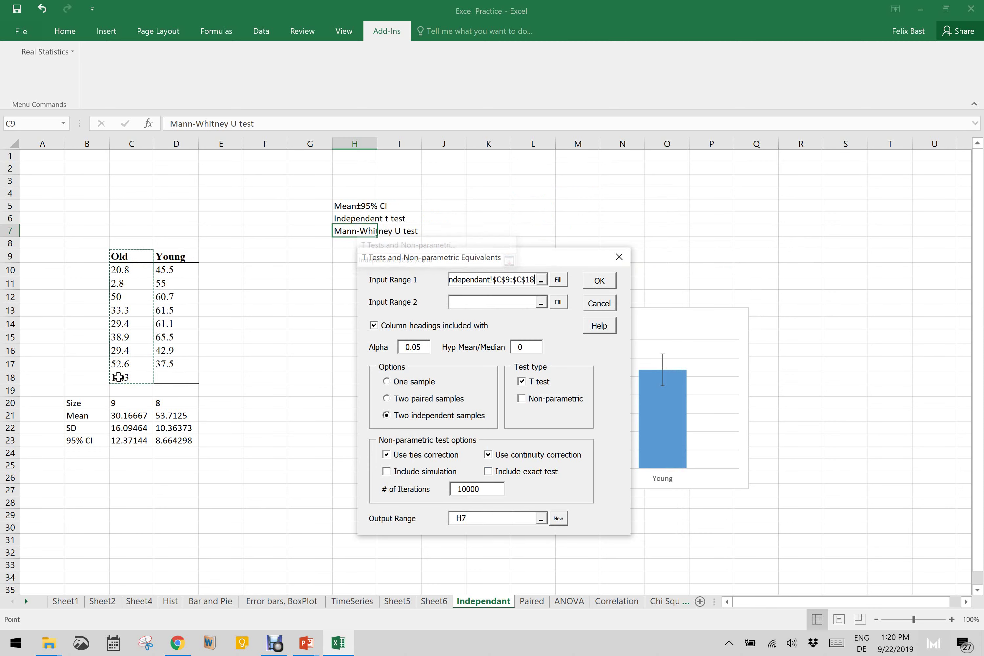
left_click(525, 301)
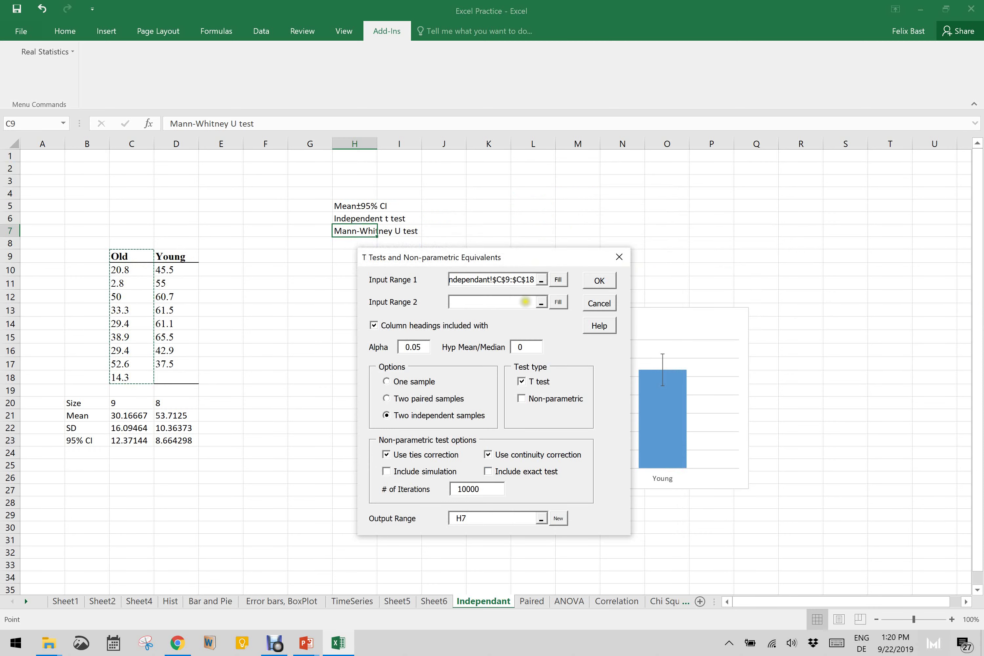
left_click(541, 303)
left_click_drag(173, 256, 171, 358)
key("Return")
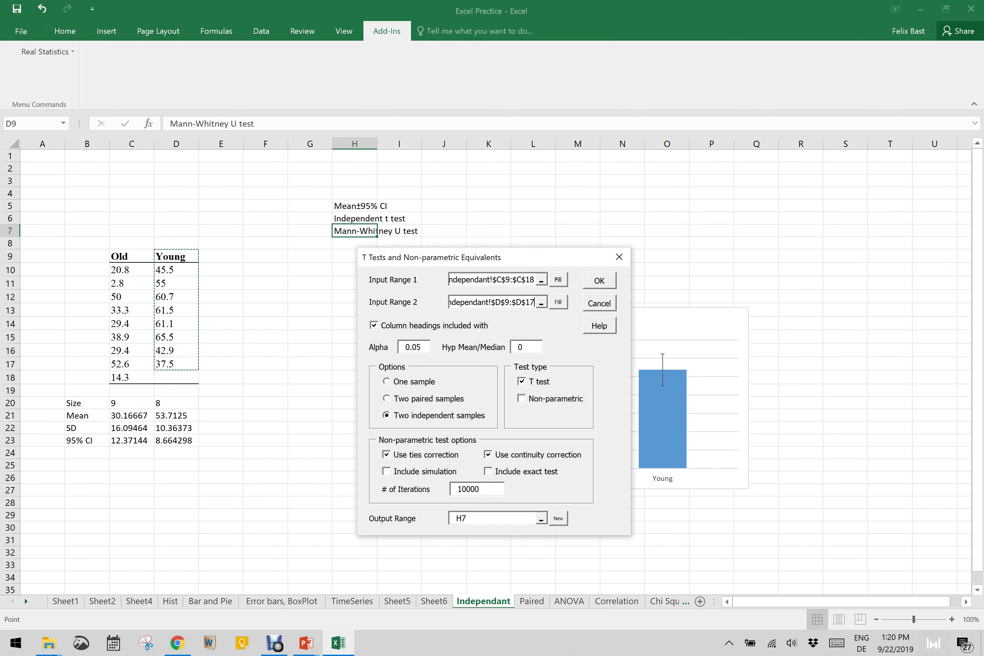
Run only the non-parametric test, without the t test, overwriting the data at H7
left_click(522, 398)
left_click(531, 382)
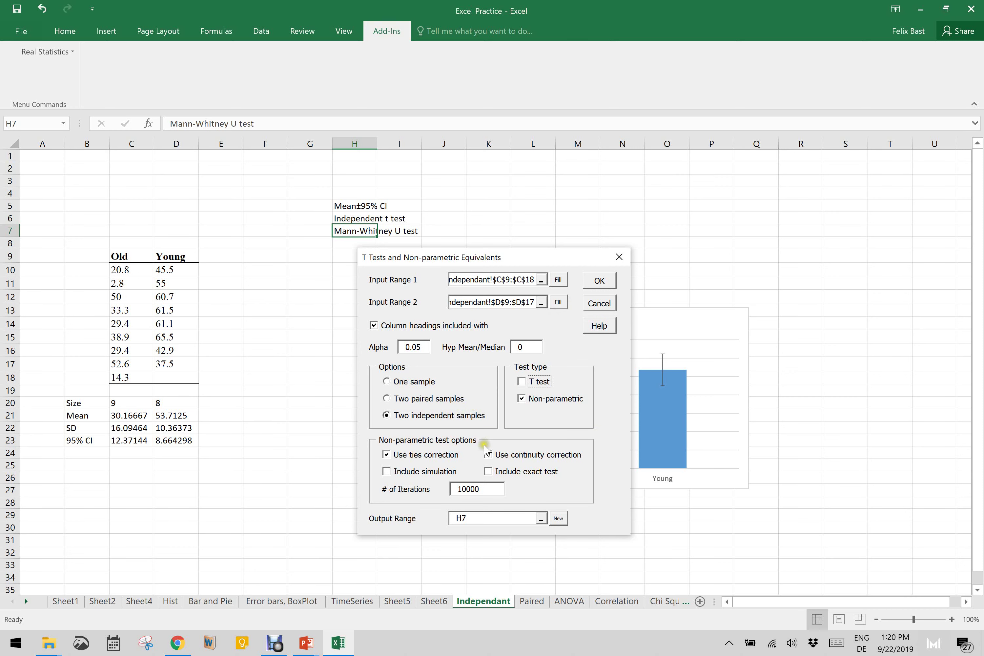
left_click(598, 281)
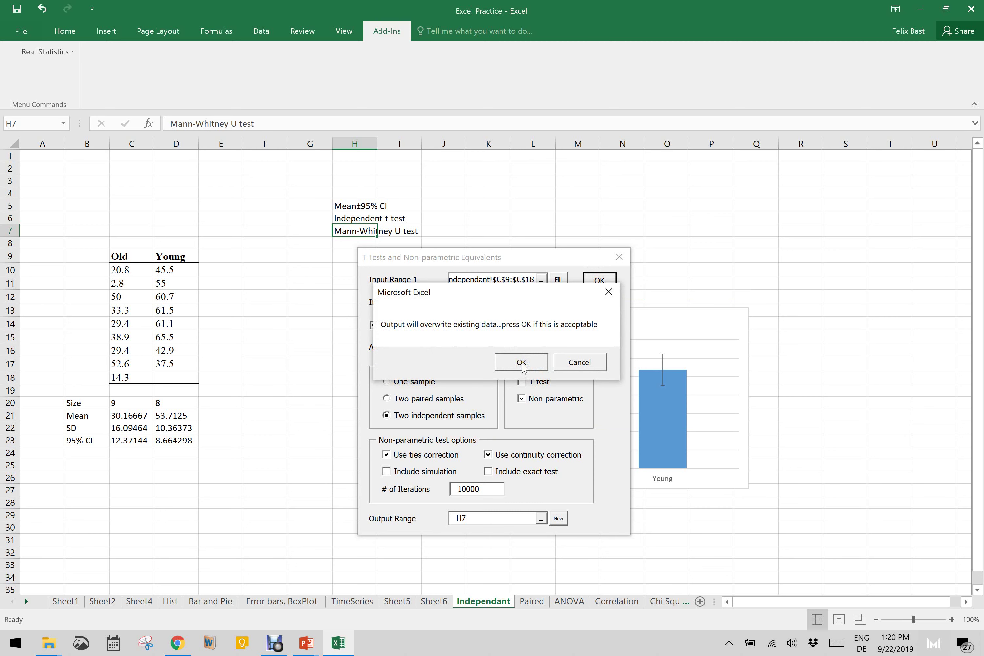
left_click(522, 363)
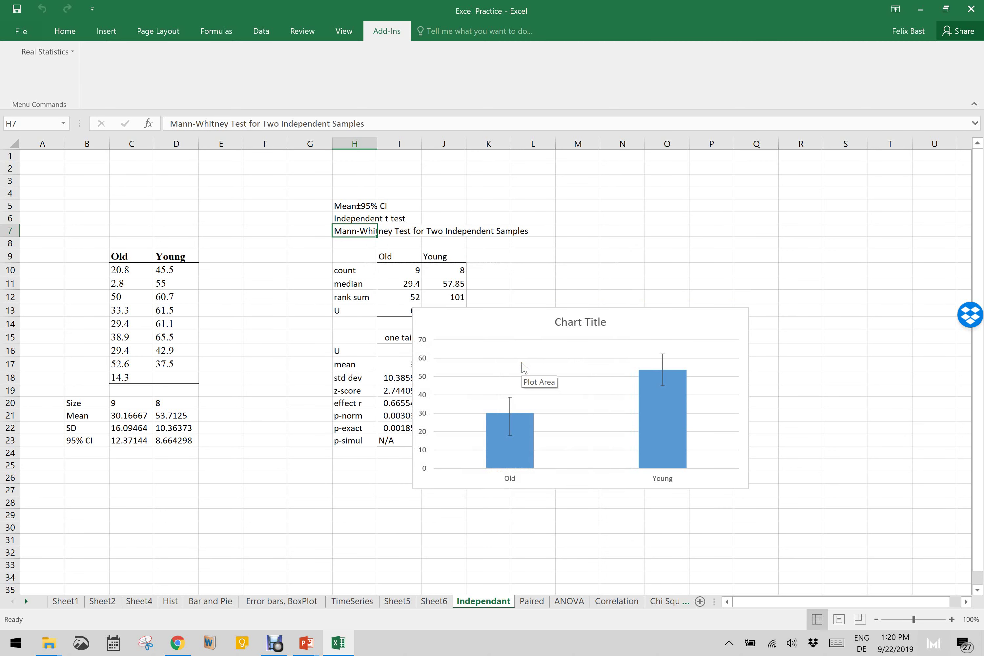
Move the chart aside to check the exact p-values in H22 and J22, then go to Paired
left_click_drag(526, 325, 756, 345)
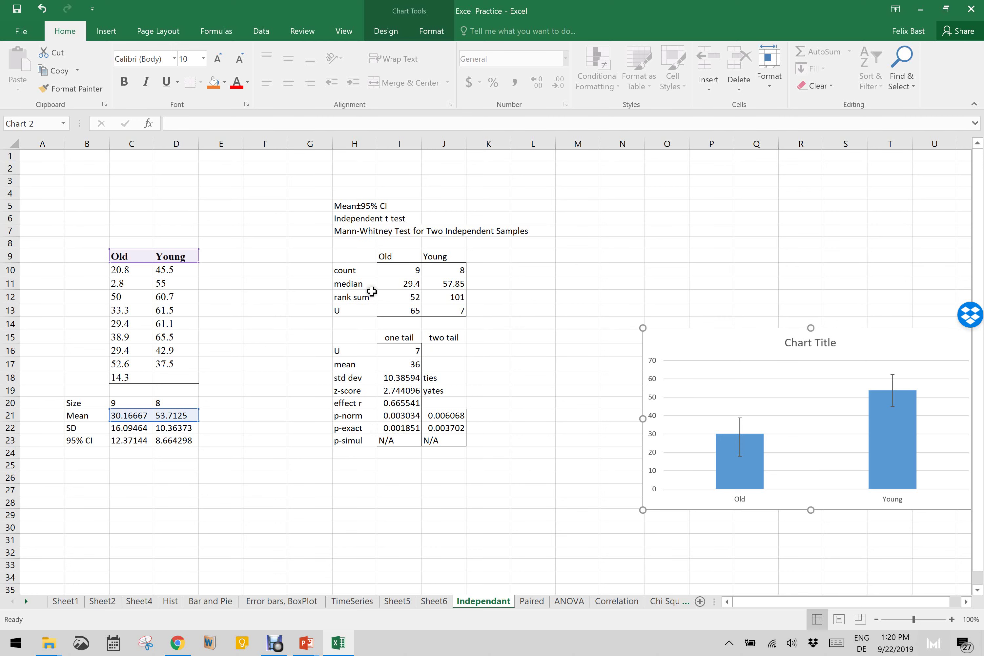
left_click(360, 429)
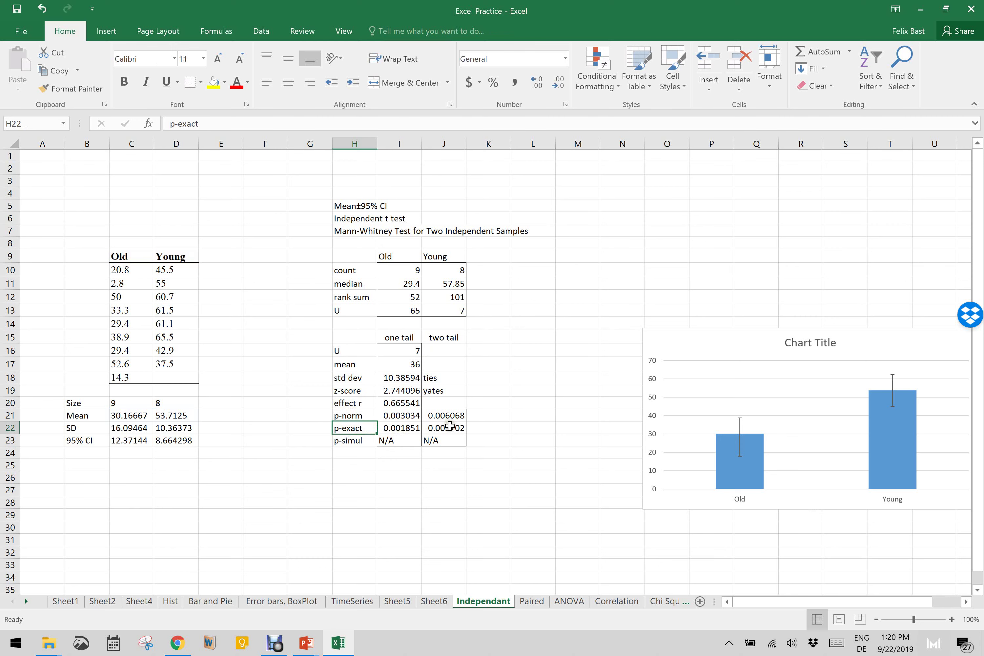
left_click(452, 428)
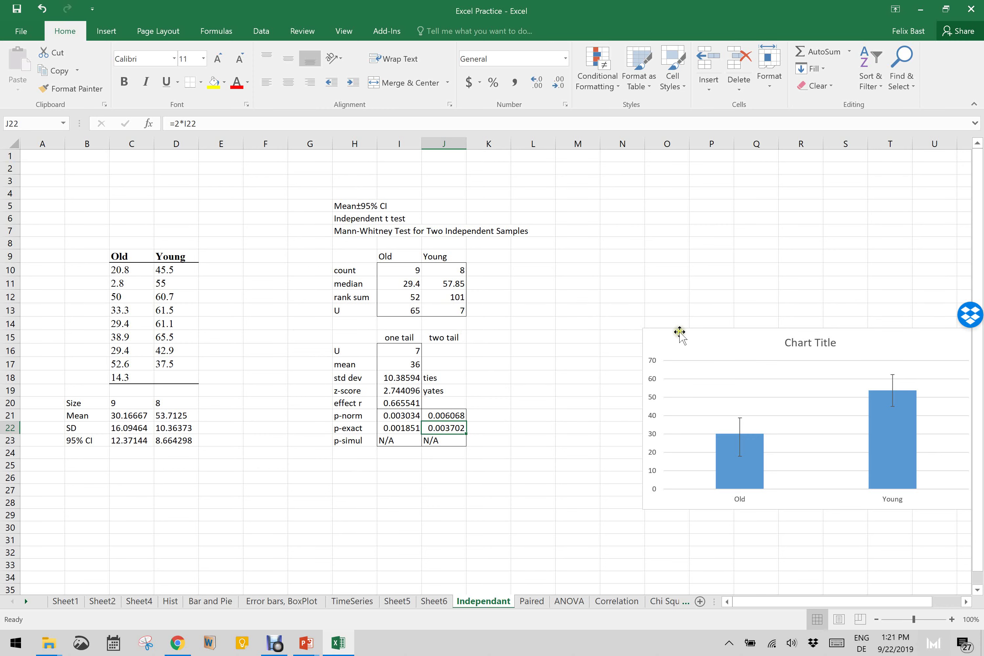
left_click_drag(707, 340, 455, 328)
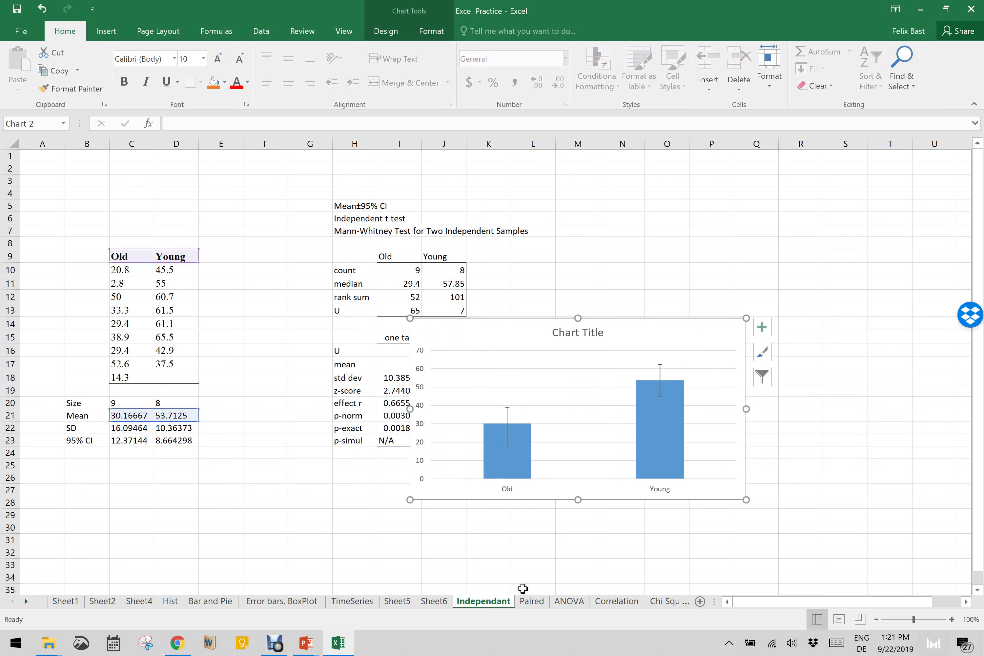
left_click(530, 602)
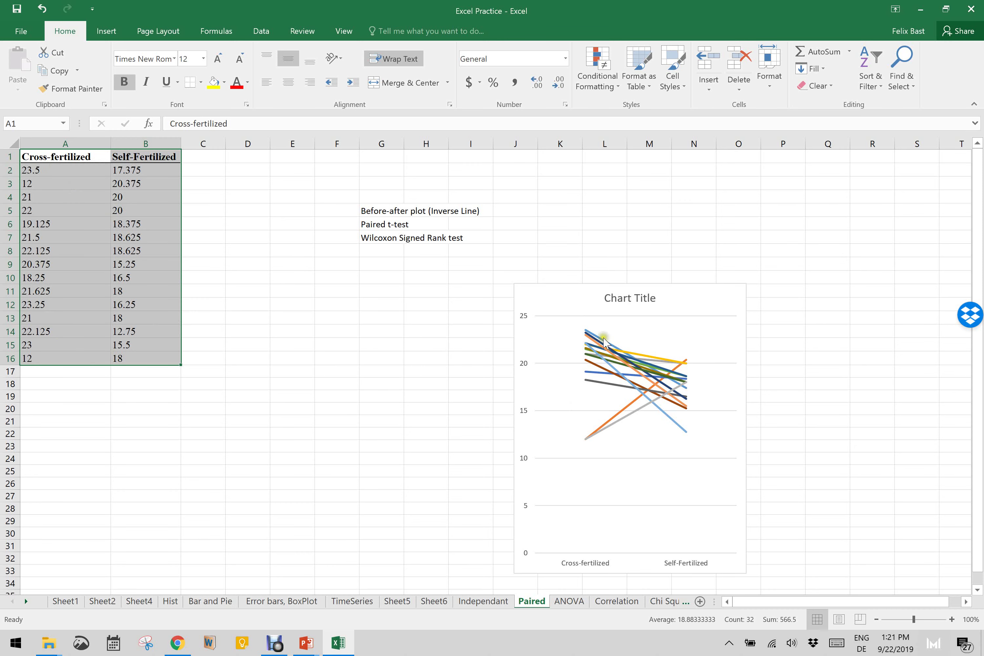
Delete the old chart and insert the second Line chart option, with one line per data row
left_click(578, 302)
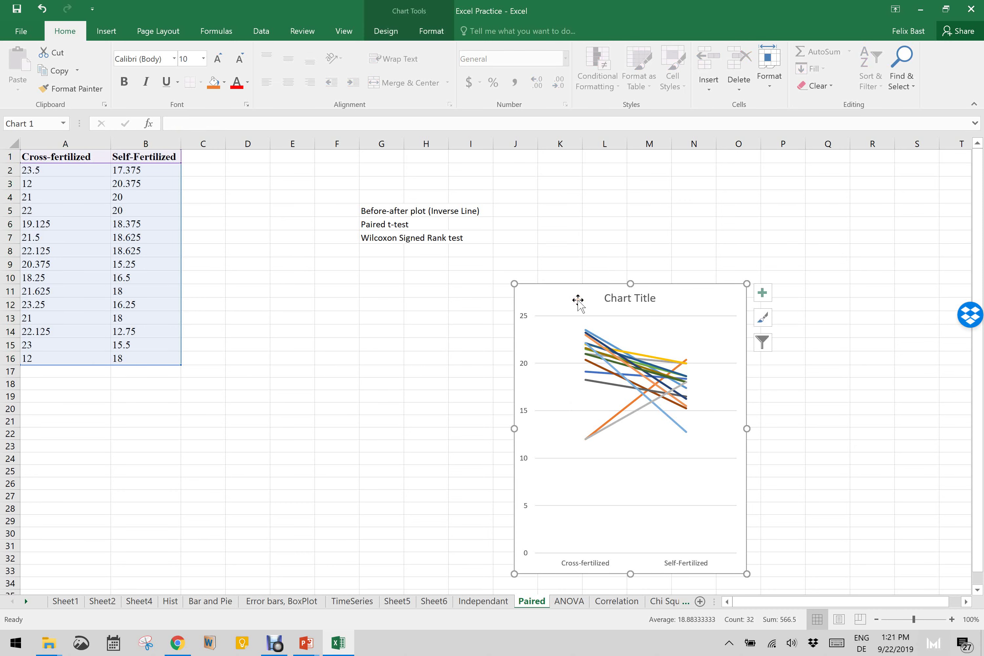
key("Delete")
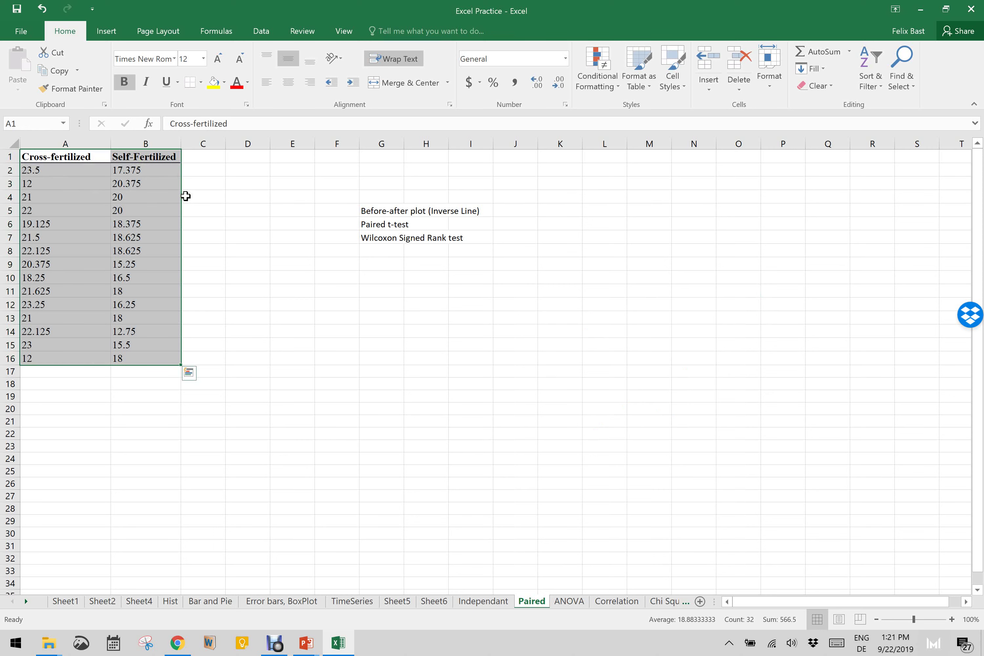
left_click(107, 32)
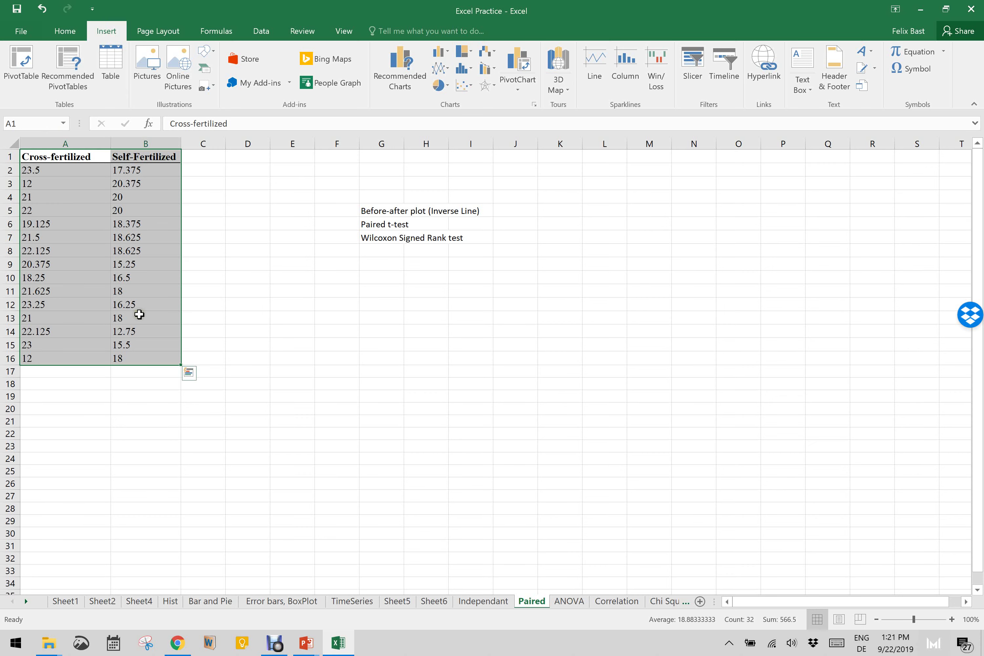
left_click(401, 89)
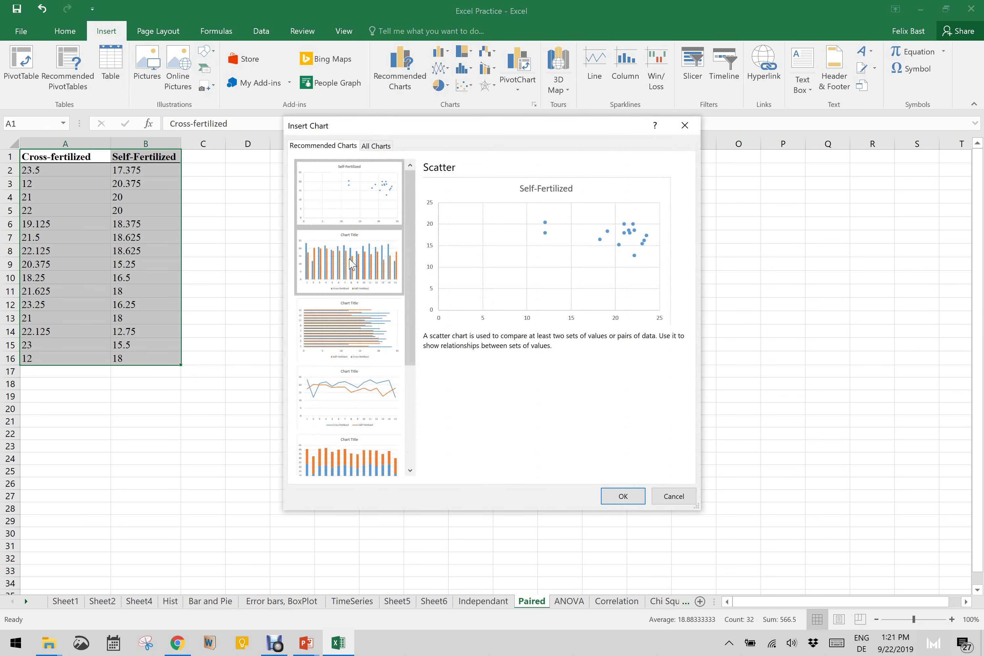
left_click(337, 395)
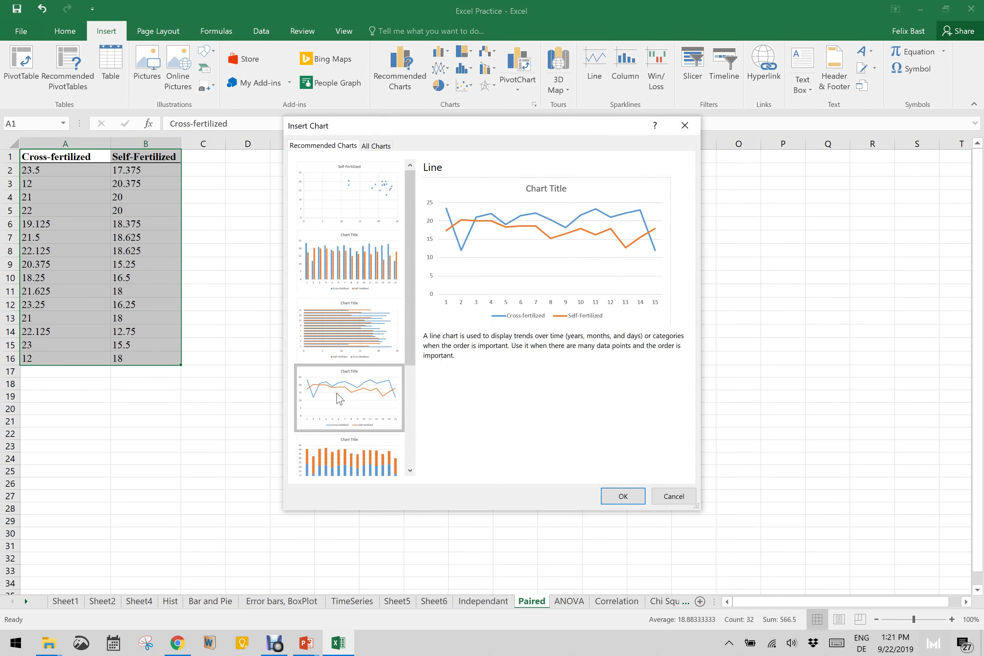
left_click(368, 148)
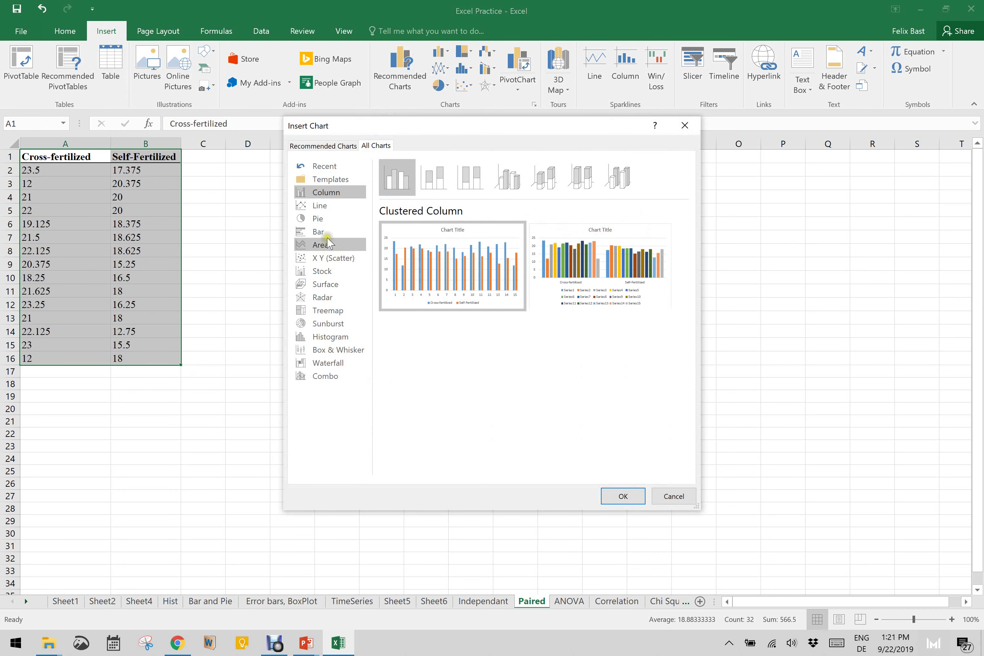
left_click(327, 207)
mouse_move(444, 276)
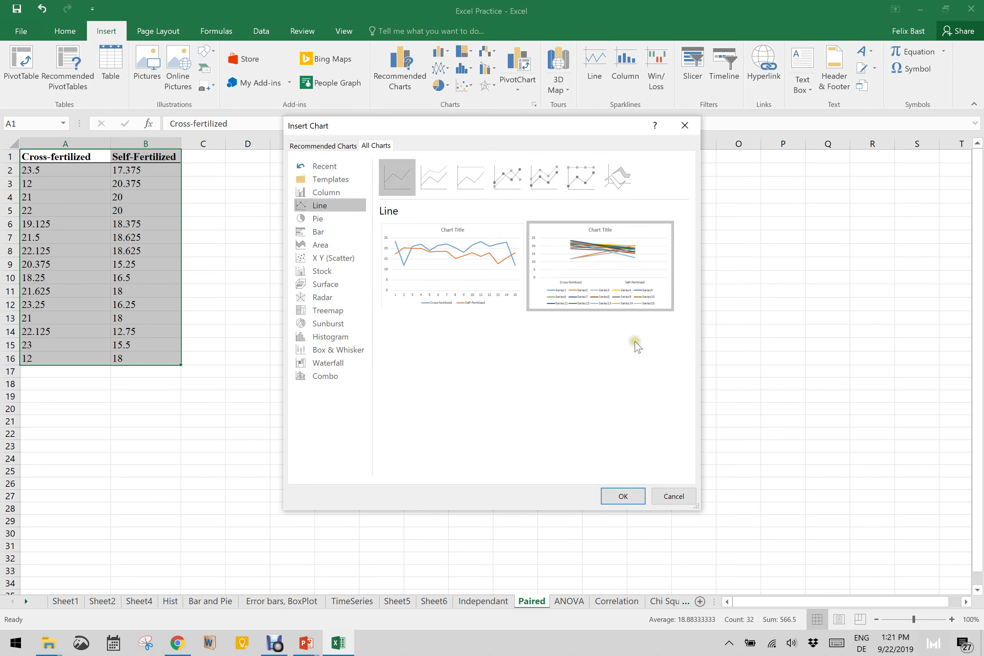
left_click(624, 498)
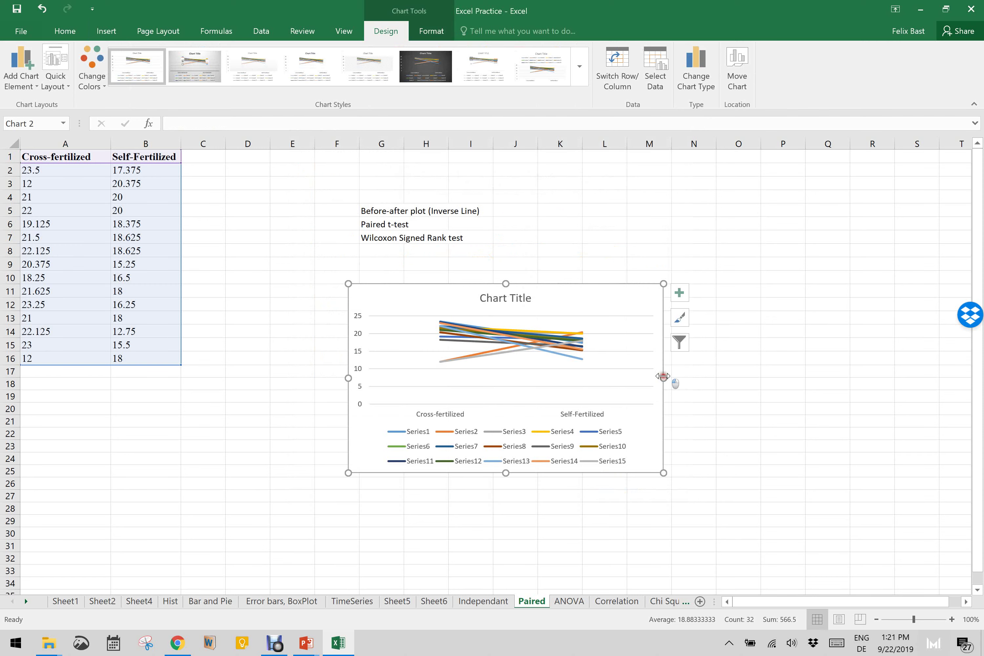
Resize the line chart to be narrow and much taller
left_click_drag(663, 376, 533, 380)
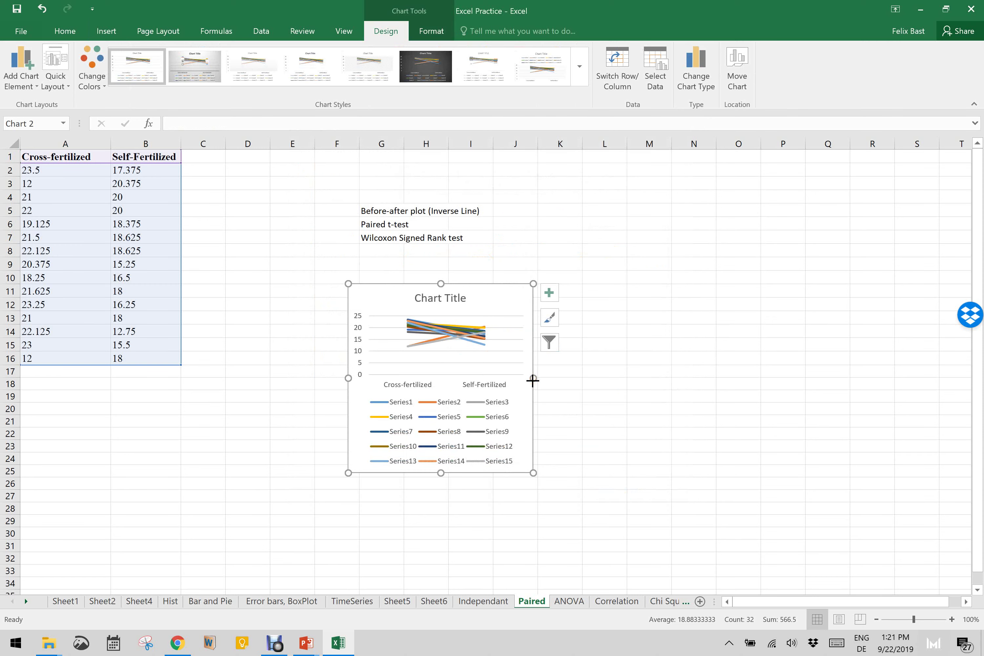
left_click_drag(530, 473, 640, 594)
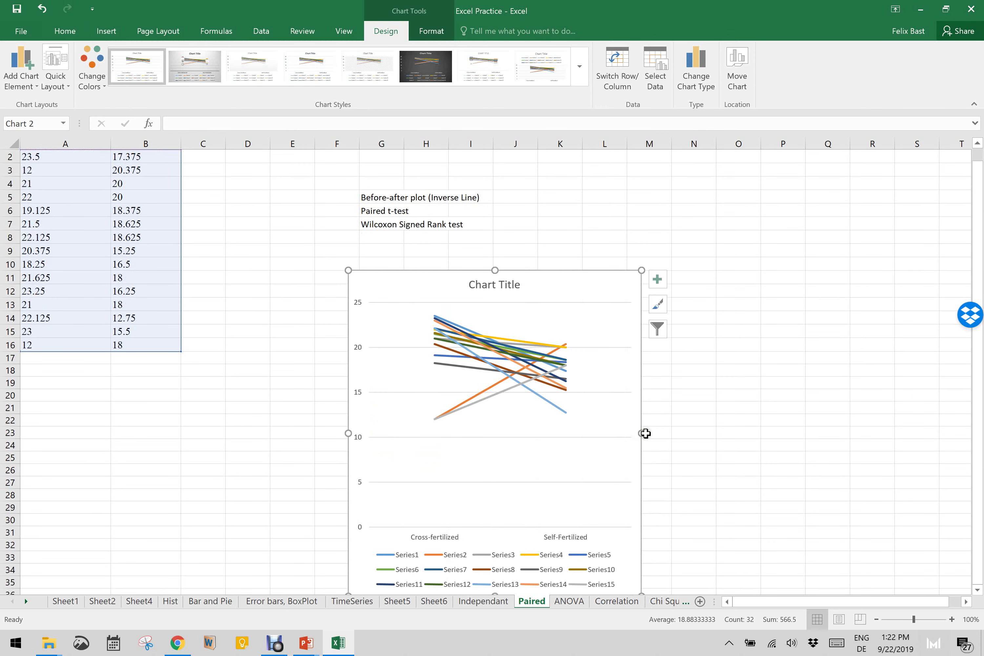
left_click_drag(642, 434, 557, 436)
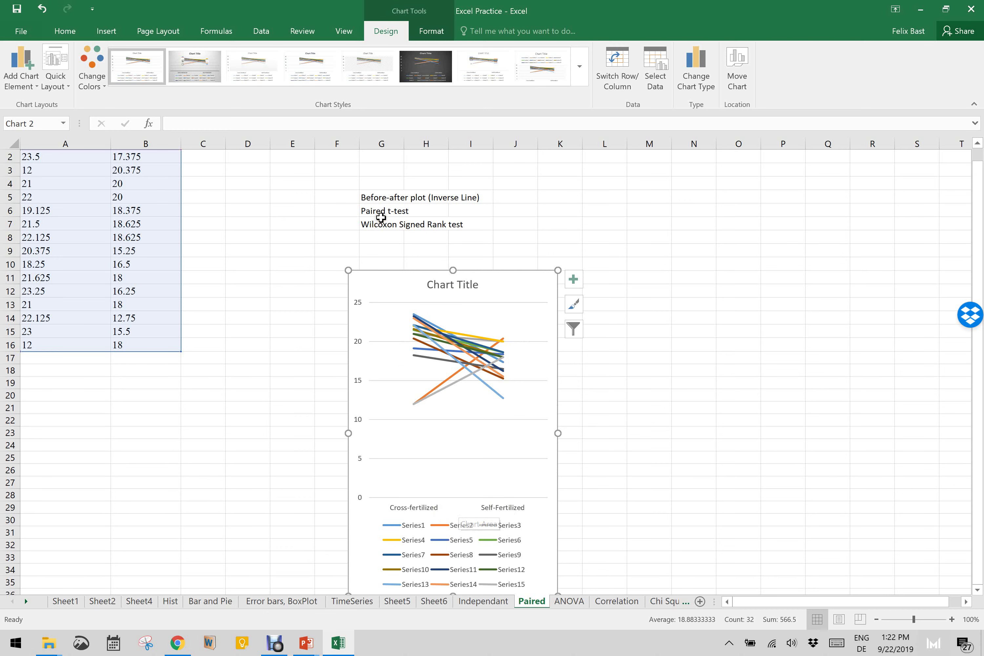
scroll(218, 218, "up", 1)
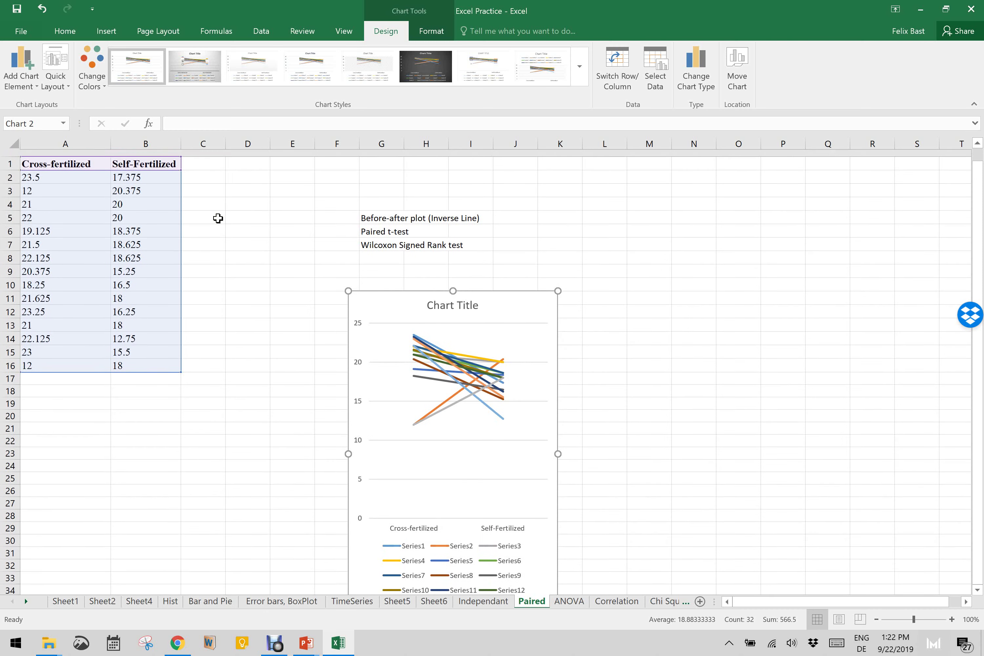
Select the paired Cross- and Self-fertilized data in A1:B16
left_click(218, 218)
left_click_drag(45, 155, 138, 358)
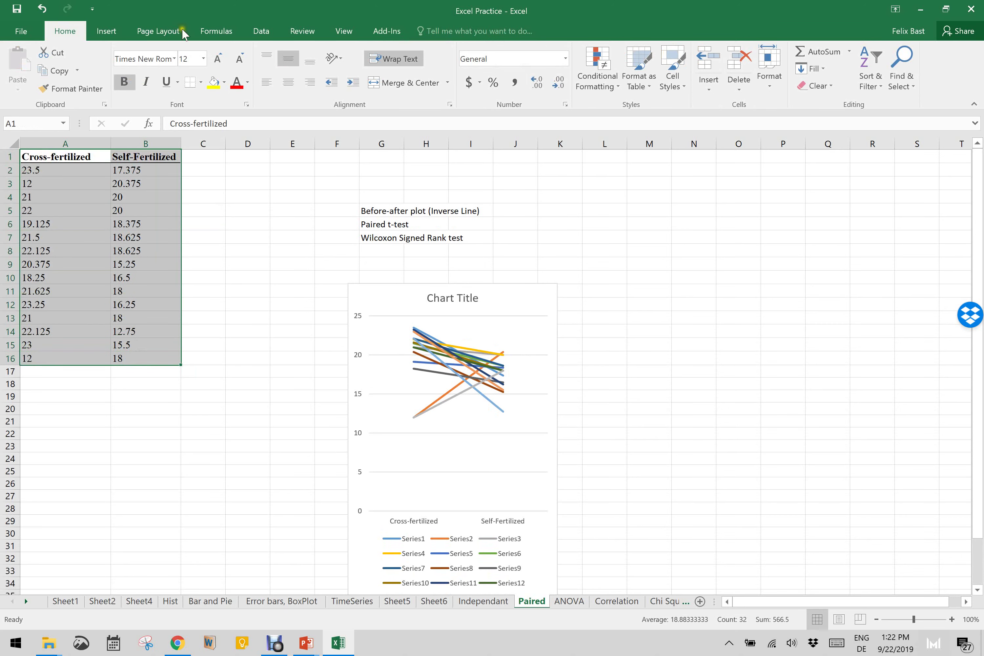
left_click(261, 31)
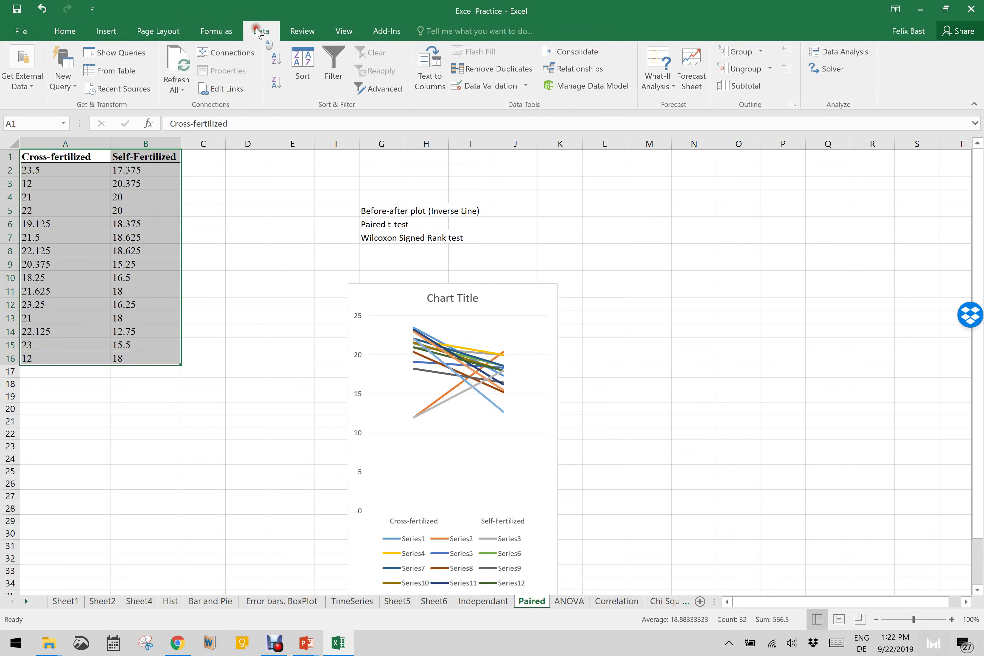
Choose 't-Test: Paired Two Sample' from the Data Analysis tools
left_click(841, 51)
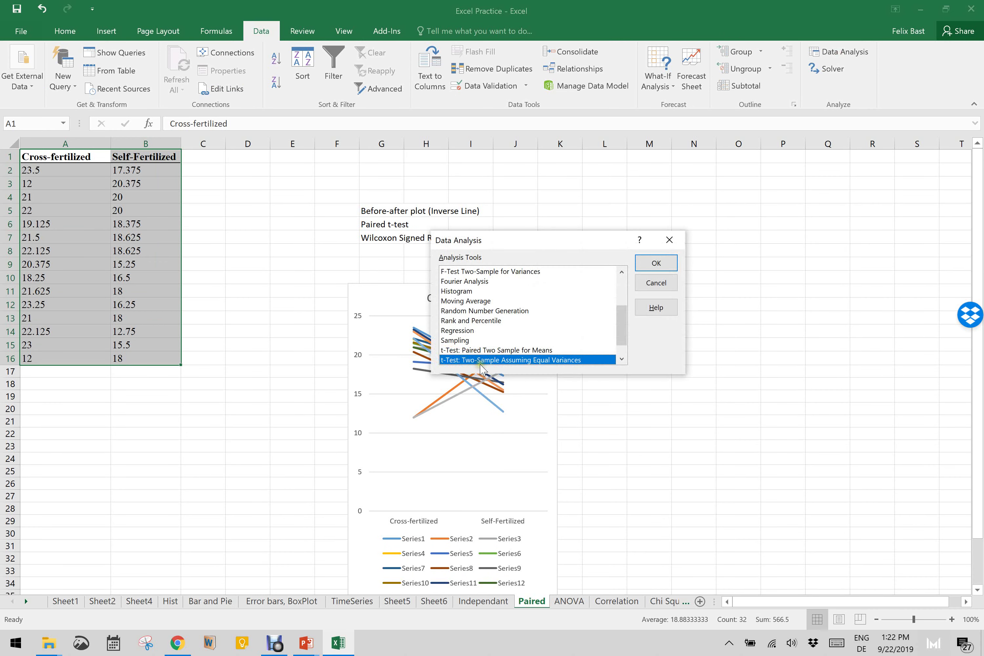
left_click(480, 350)
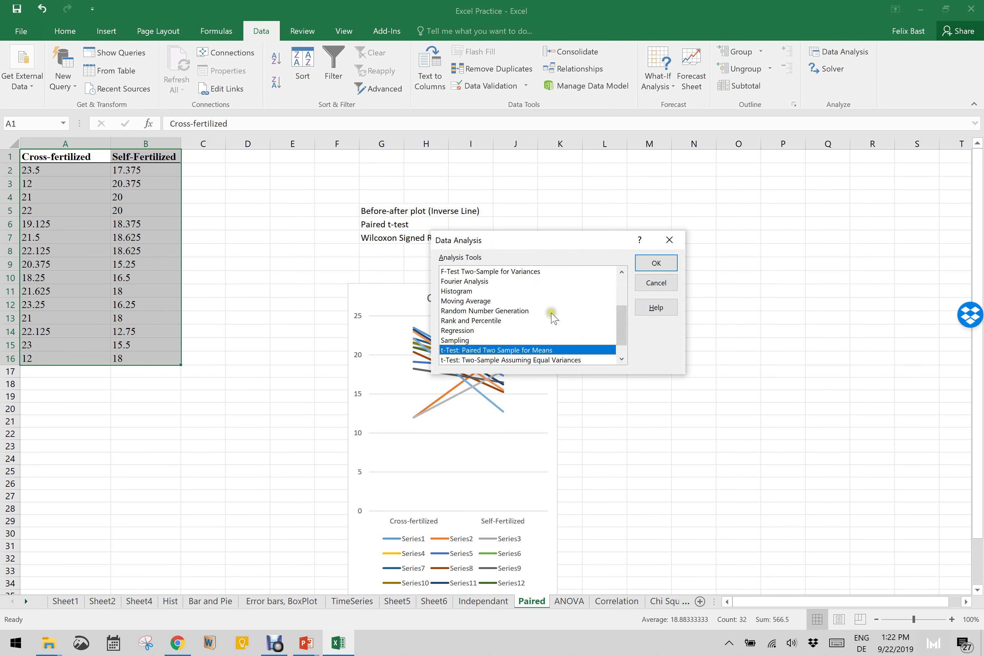
left_click(661, 264)
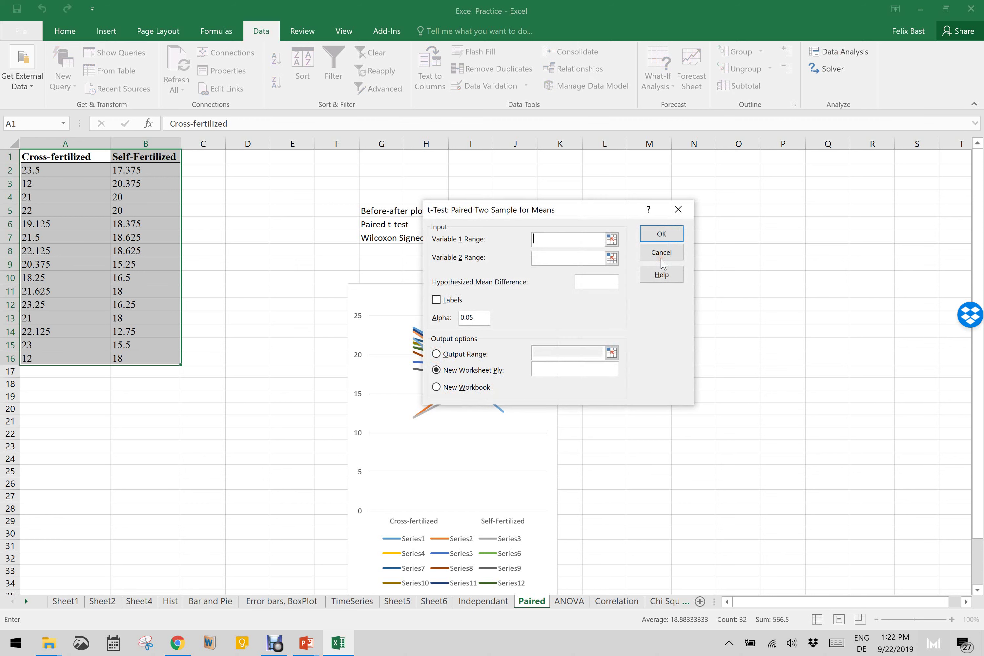
Set Variable 1 to A1:A16 and Variable 2 to B1:B16, with labels, and run it
left_click(611, 240)
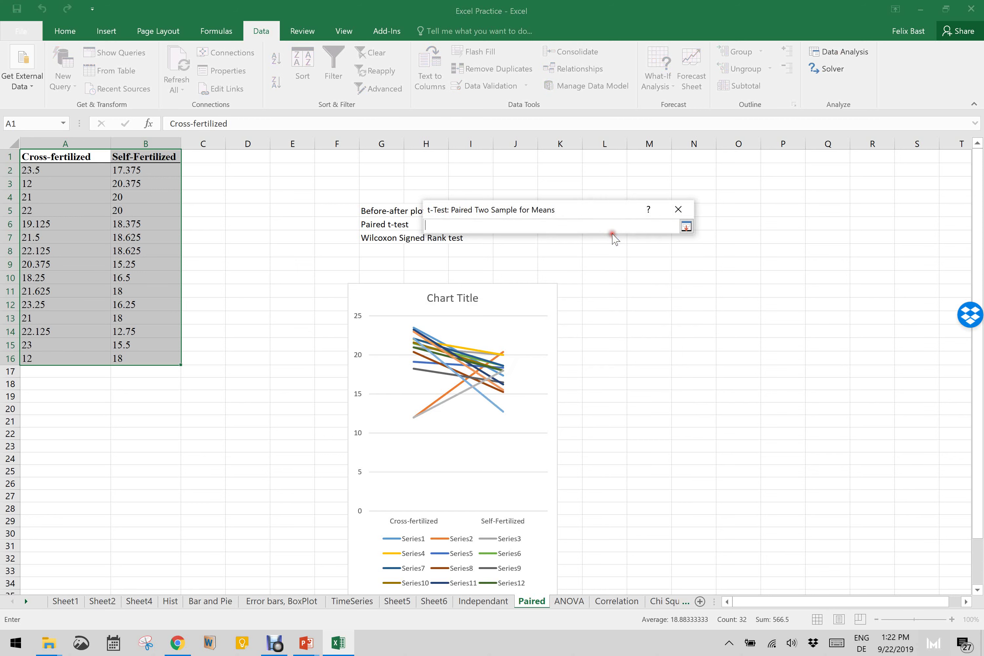
left_click_drag(64, 156, 67, 356)
key("Return")
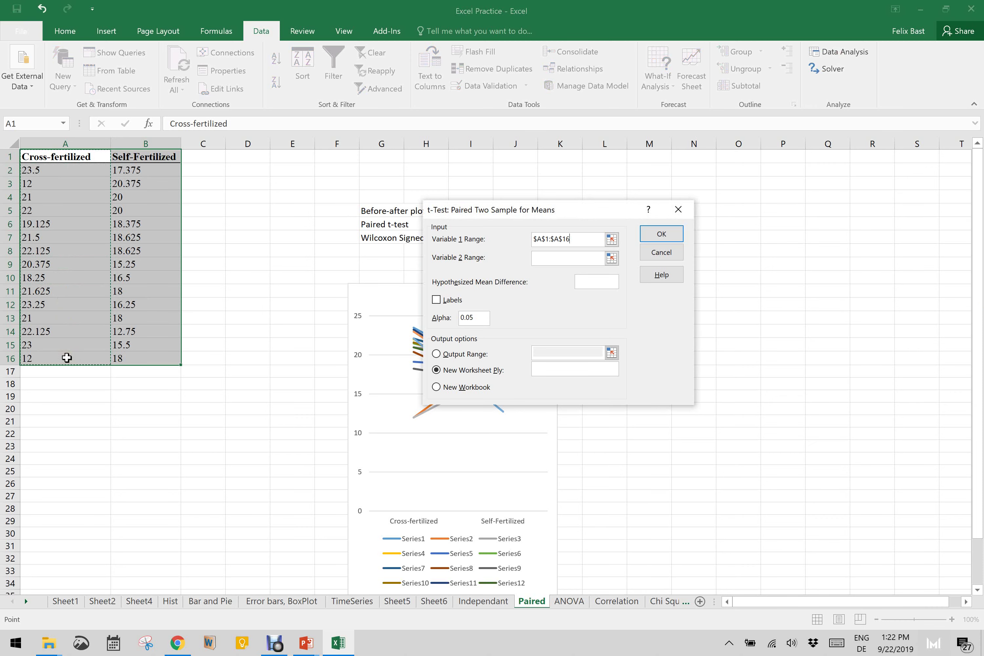
left_click(611, 258)
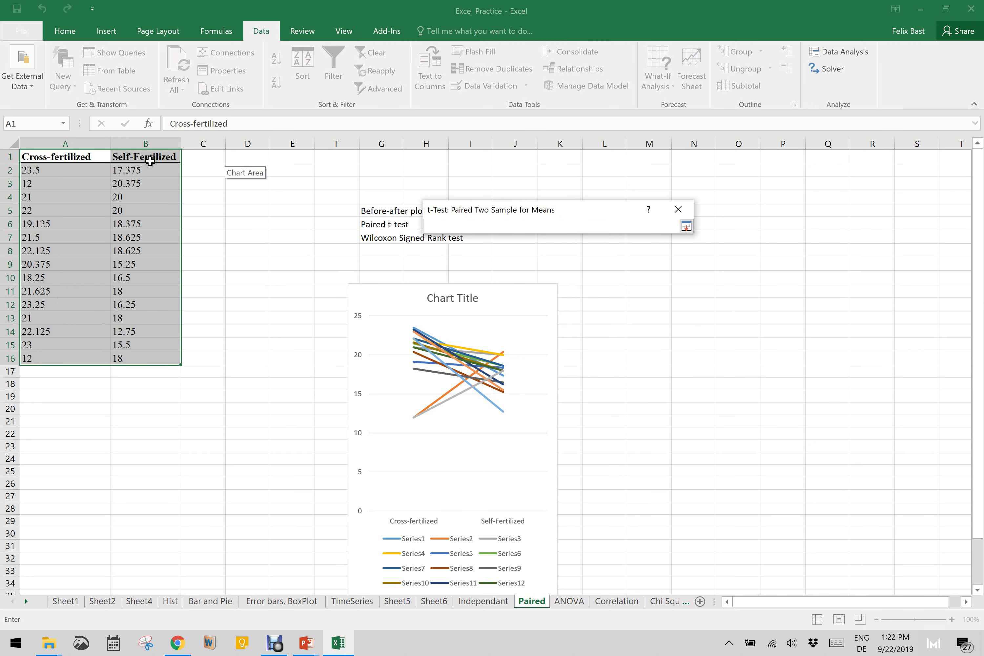
left_click_drag(148, 159, 147, 355)
key("Return")
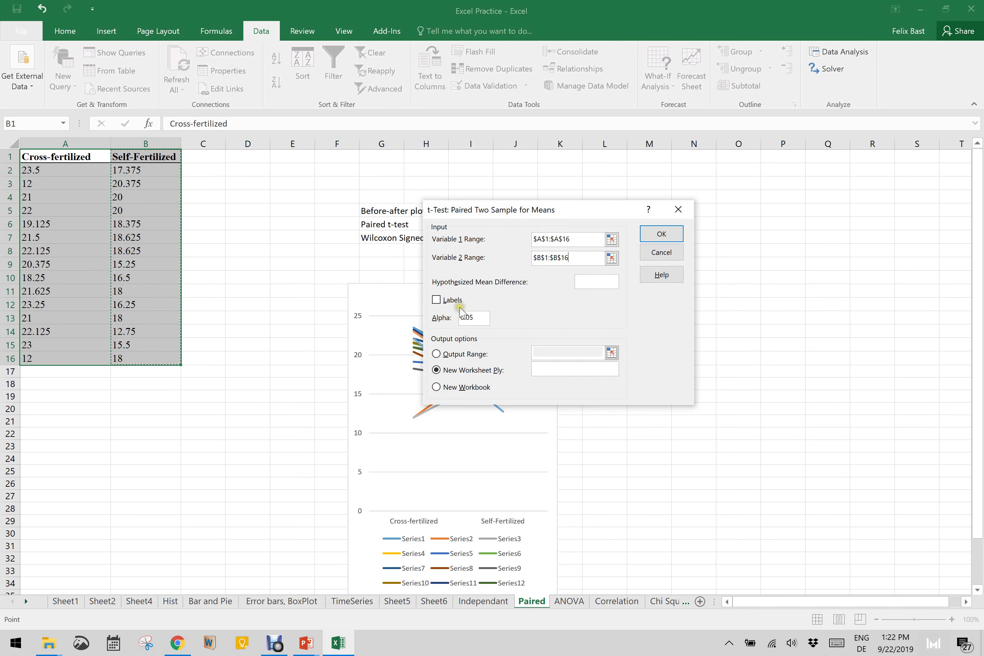
left_click(449, 300)
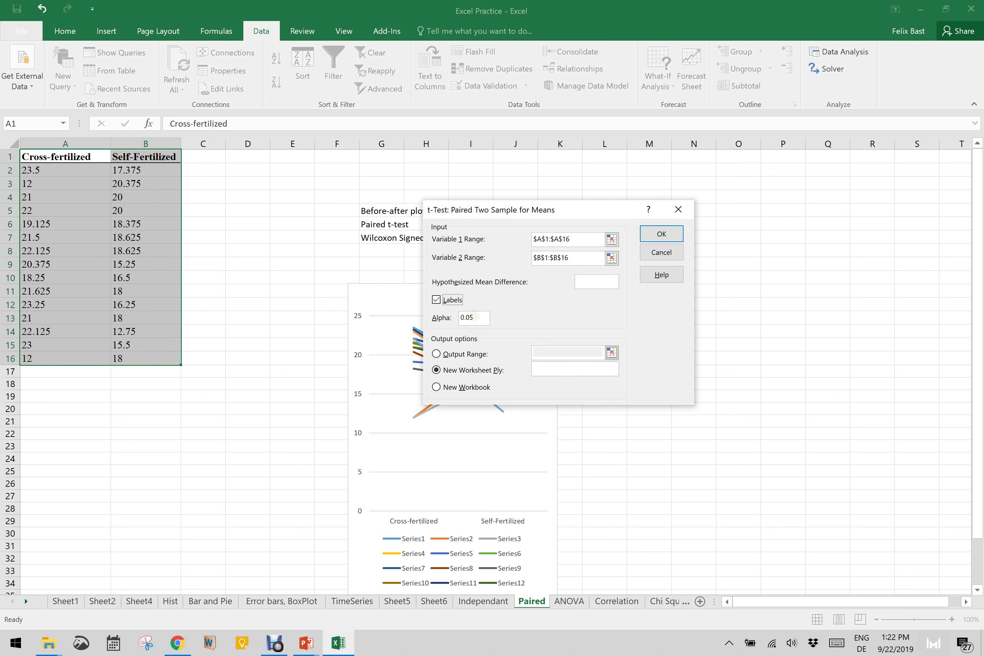
left_click(671, 235)
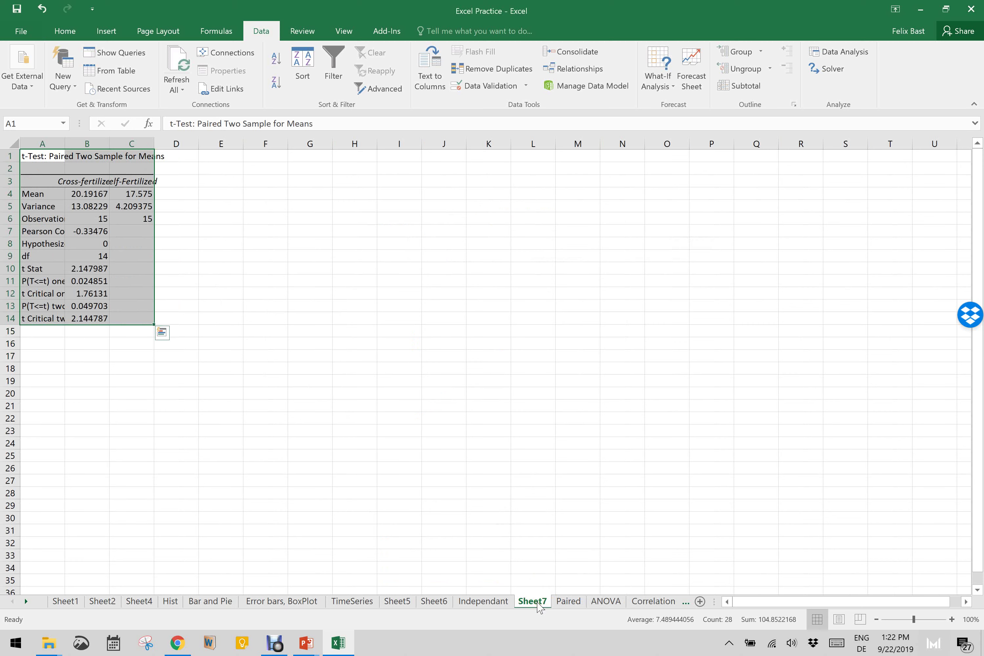
Auto-fit column A on Sheet7, check the two-tail p-value in B13, then return to Paired
left_click(64, 144)
double_click(63, 144)
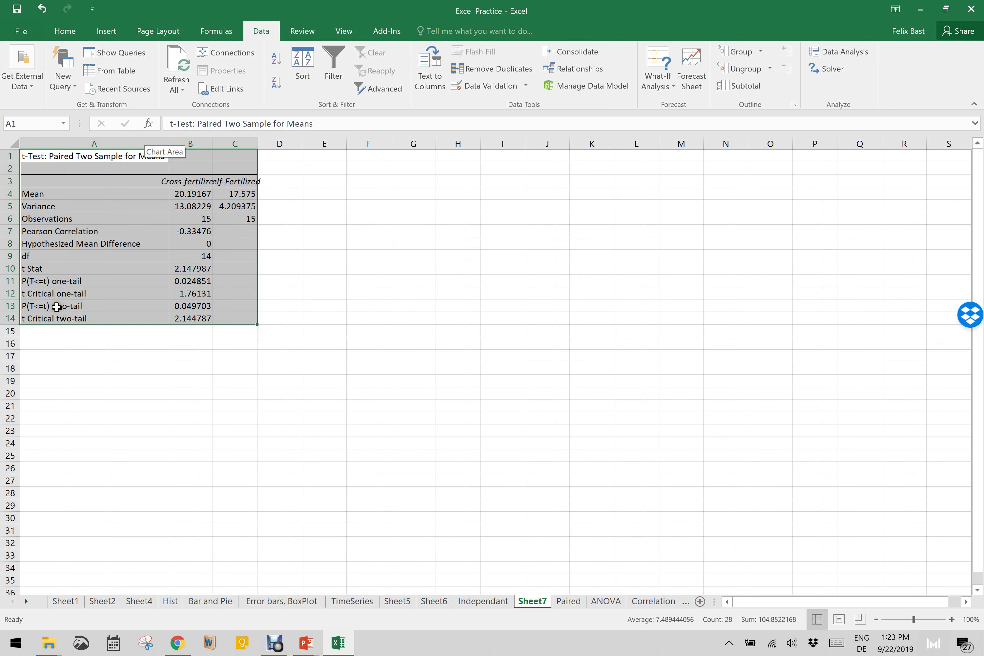
left_click(189, 309)
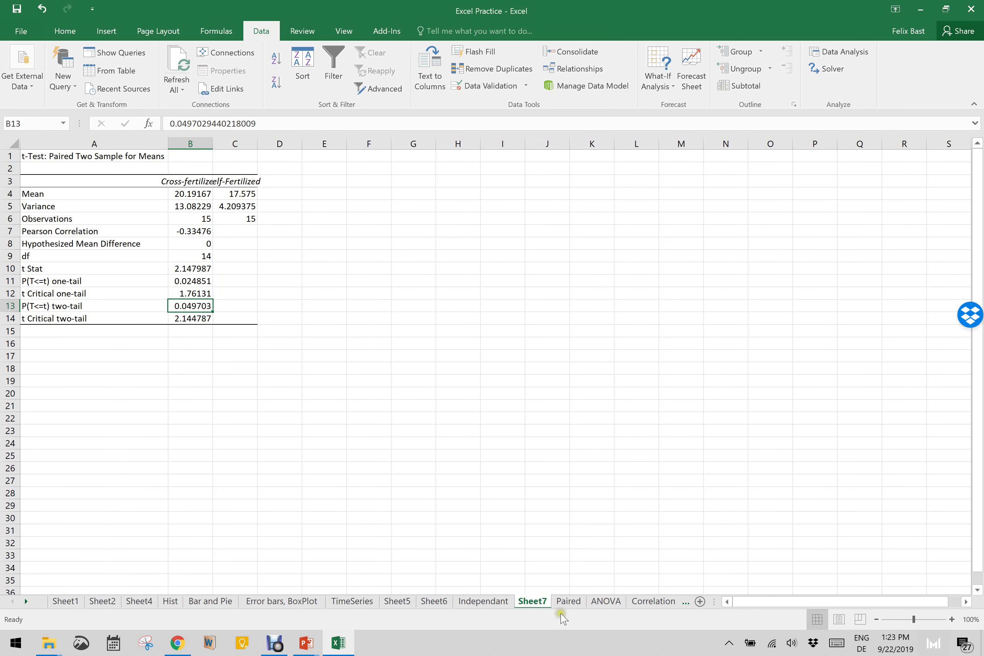
left_click(567, 601)
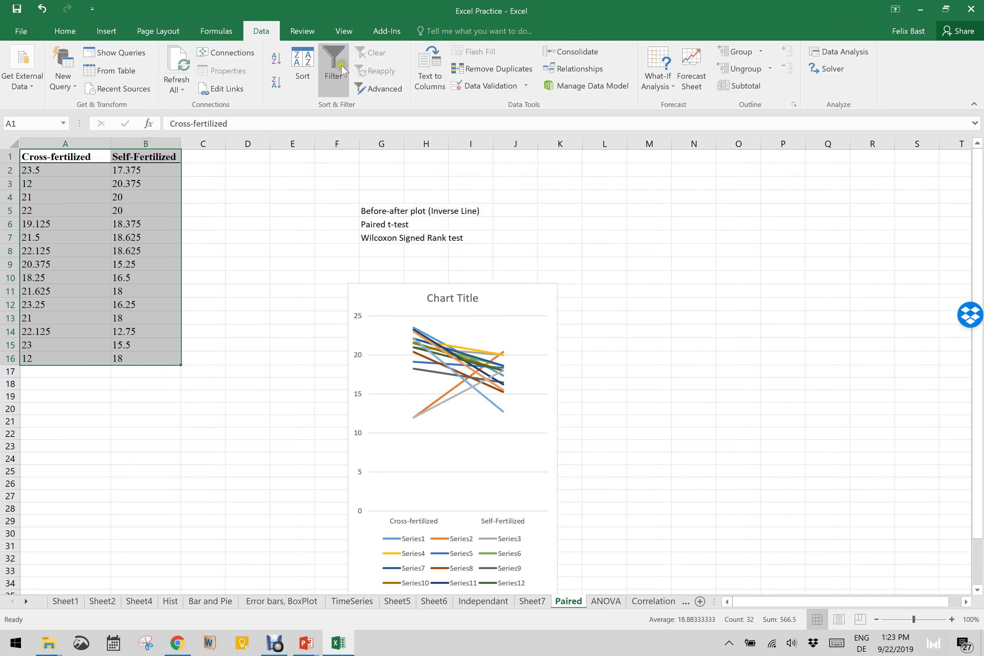
Open the Real Statistics Non-parametric Tests dialog from the Misc tab, then move it off the data
left_click(386, 37)
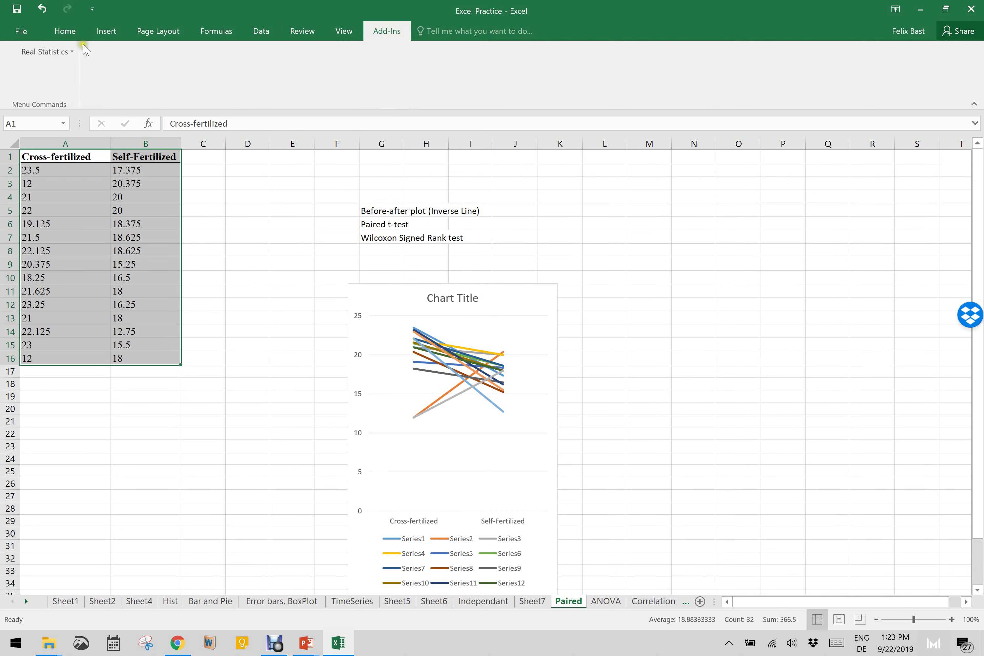
left_click(47, 51)
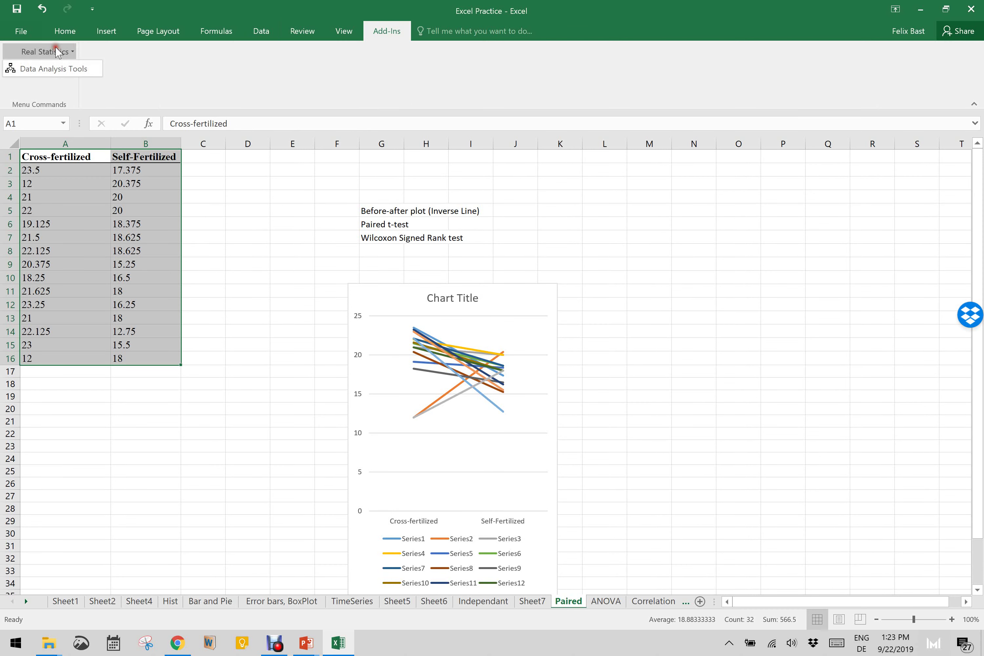
left_click(50, 70)
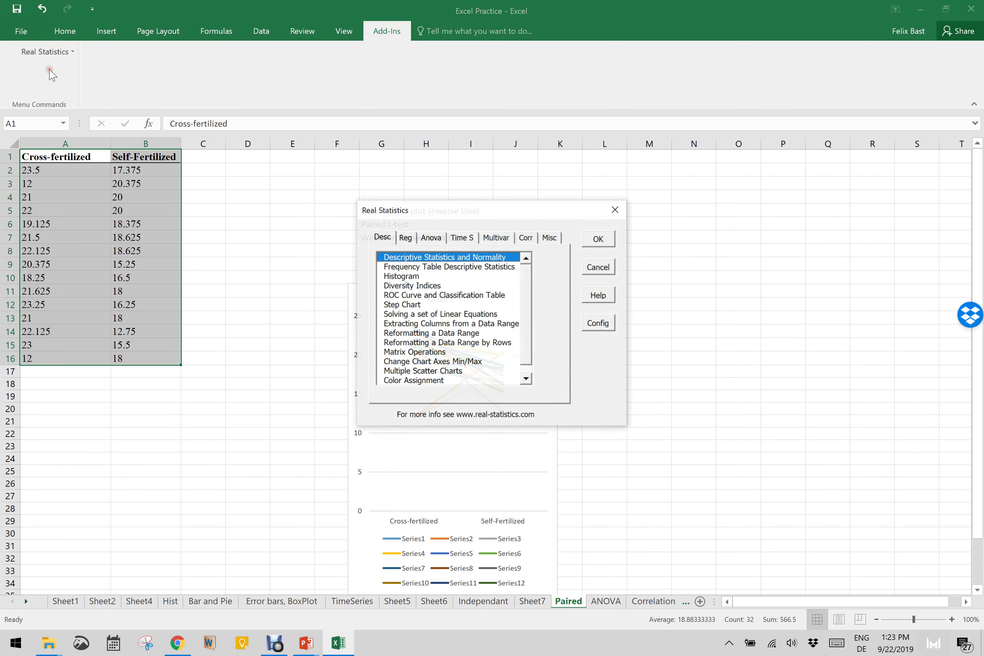
left_click(548, 237)
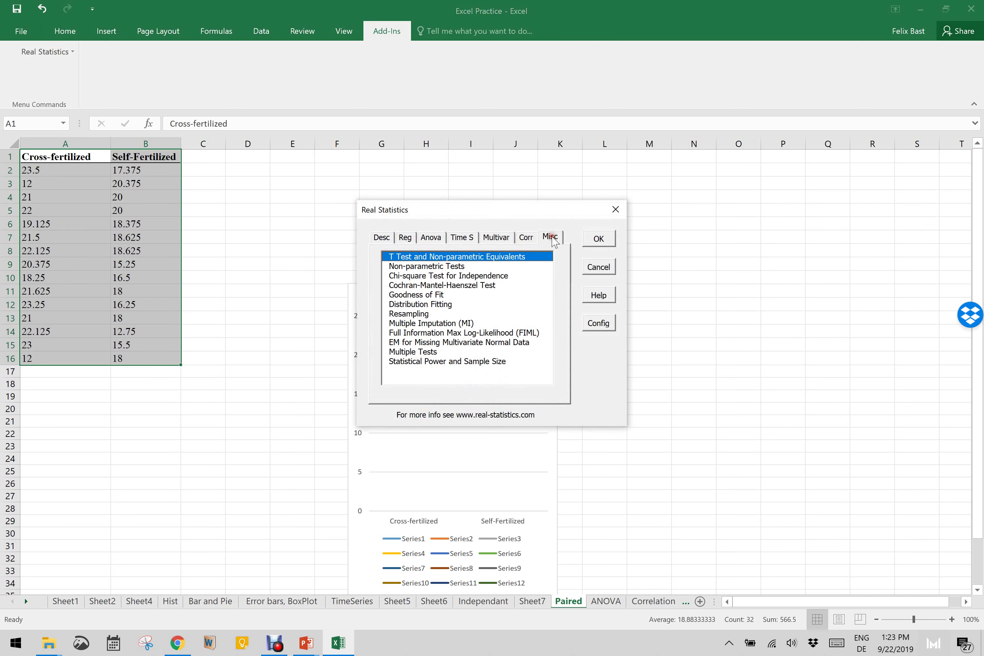
left_click(469, 266)
left_click(600, 238)
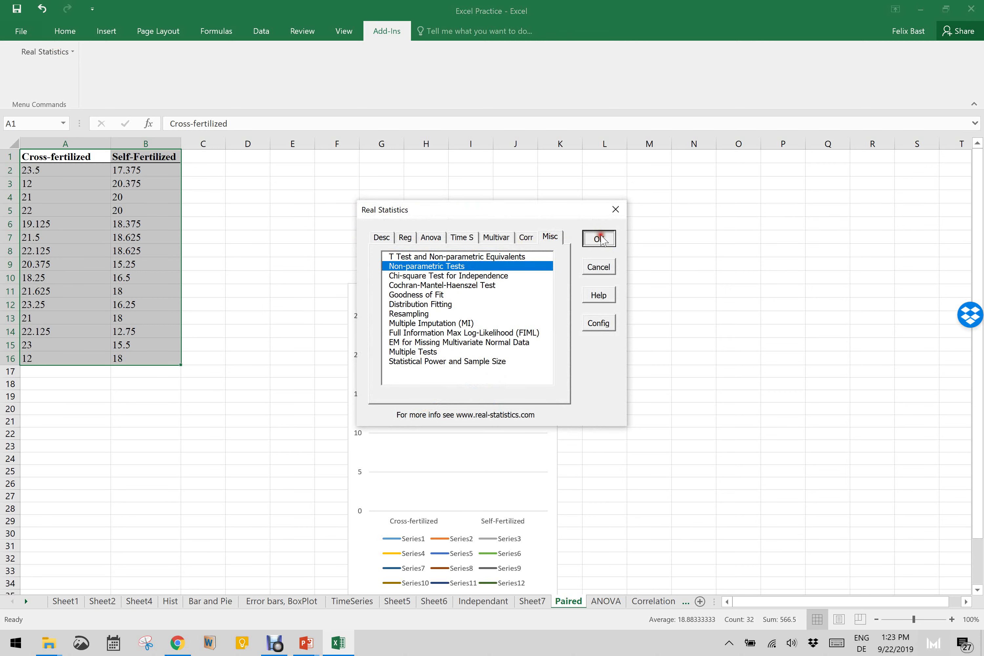
left_click_drag(517, 179, 668, 205)
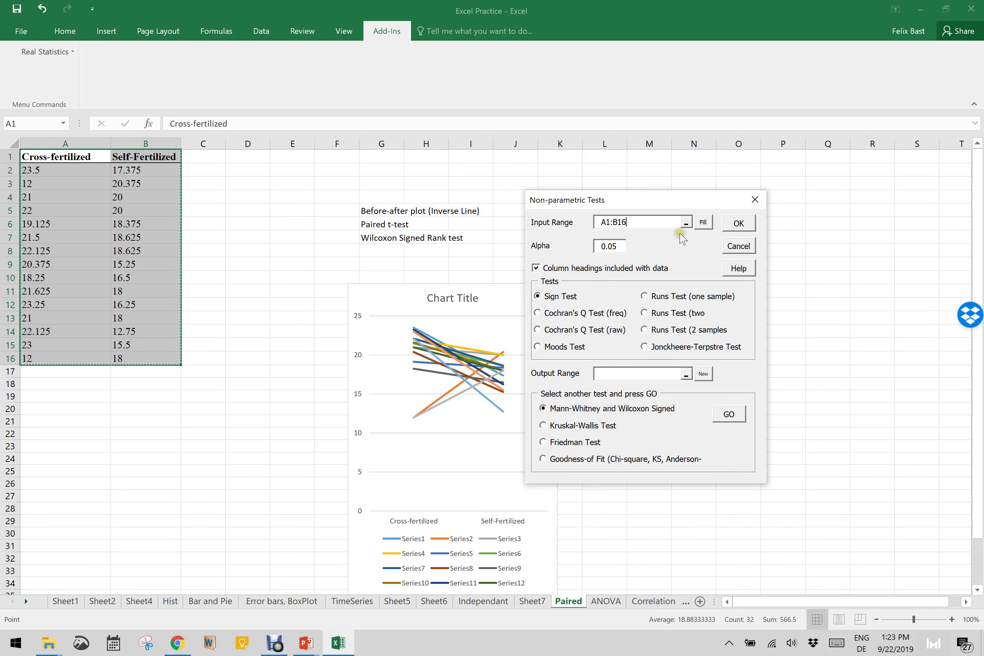
Run a sign test on Paired!$A$1:$B$16, giving median 3 and p-value 0.007385 on Sheet8
left_click(686, 222)
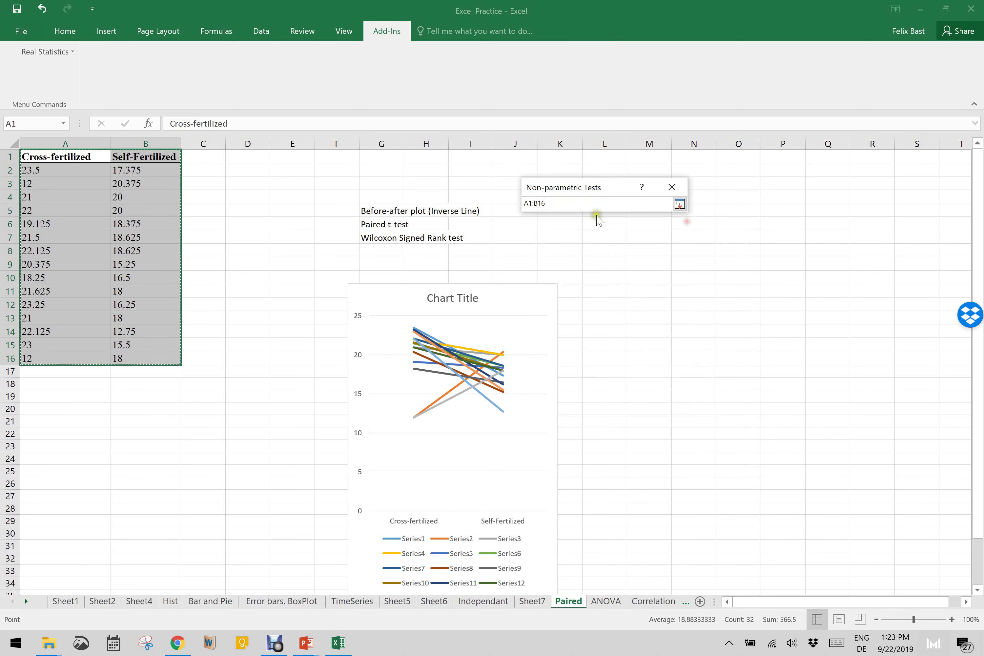
left_click(56, 156)
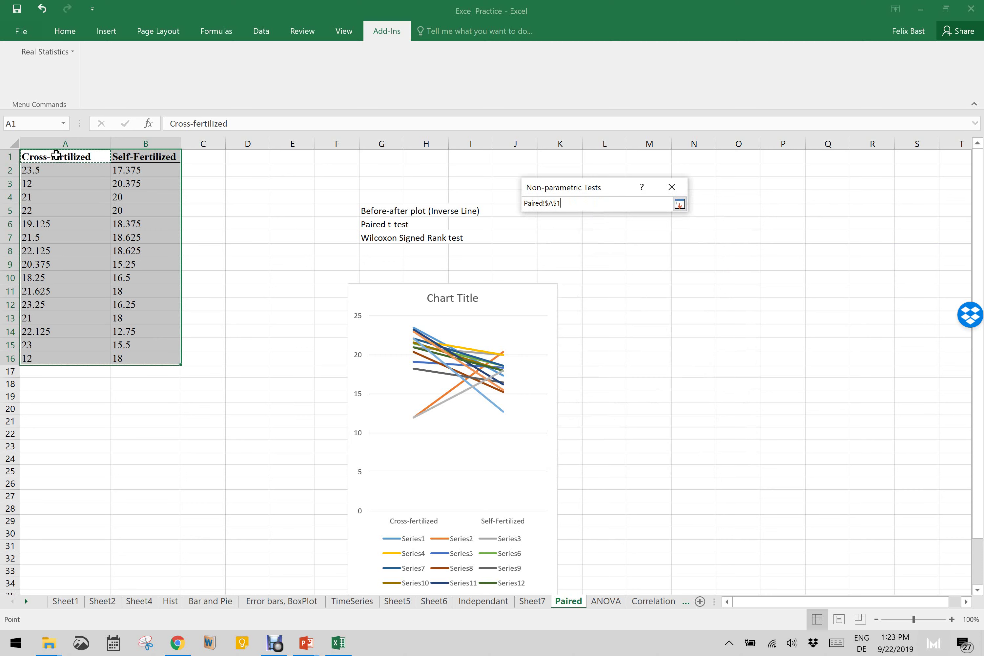
left_click_drag(56, 156, 46, 352)
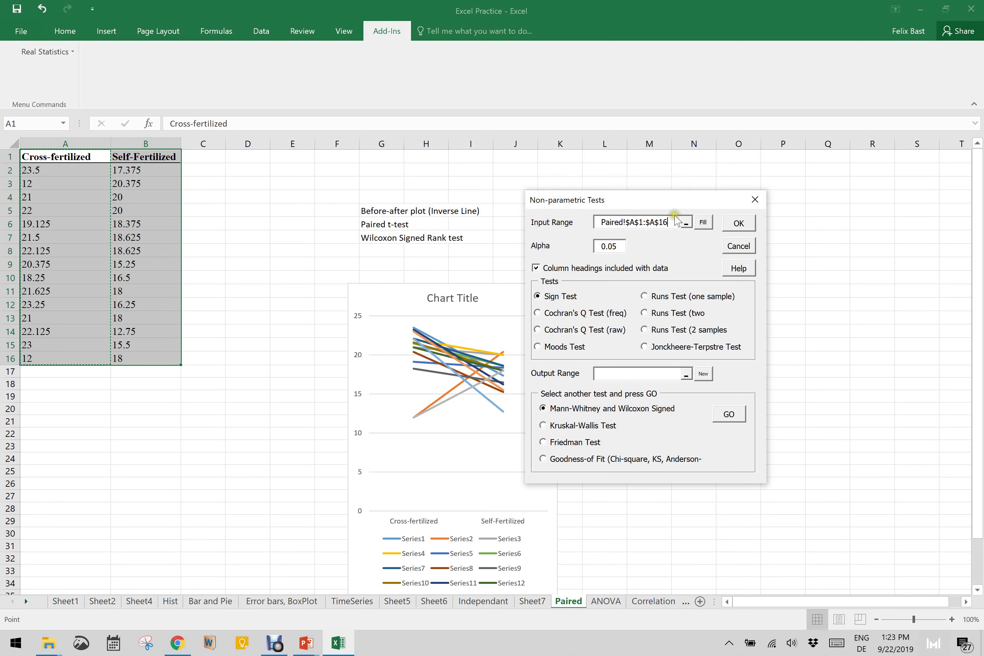
left_click(686, 222)
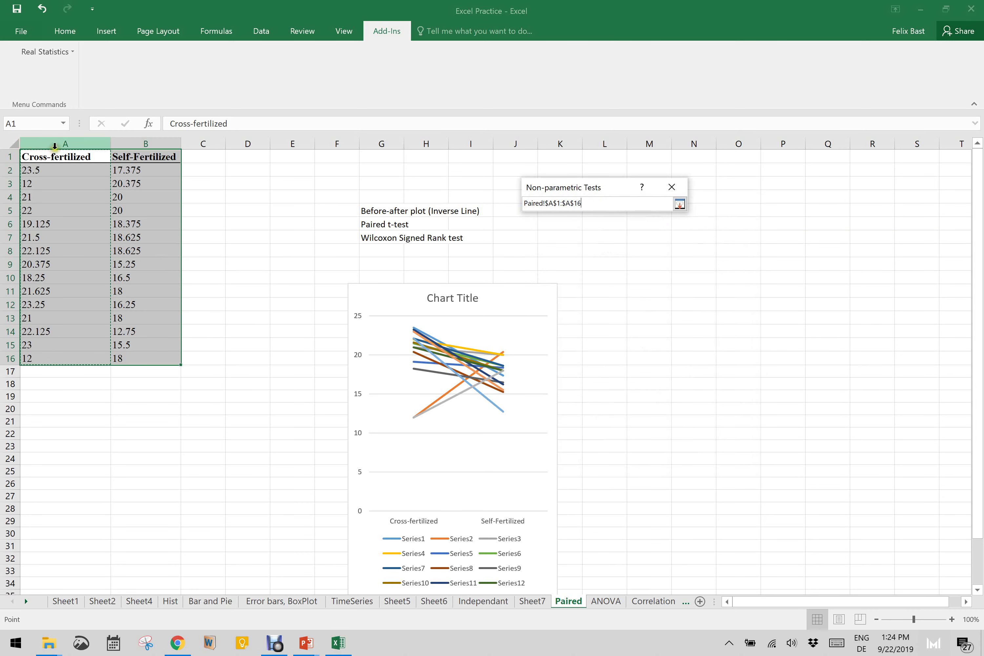
left_click_drag(55, 155, 152, 359)
key("Return")
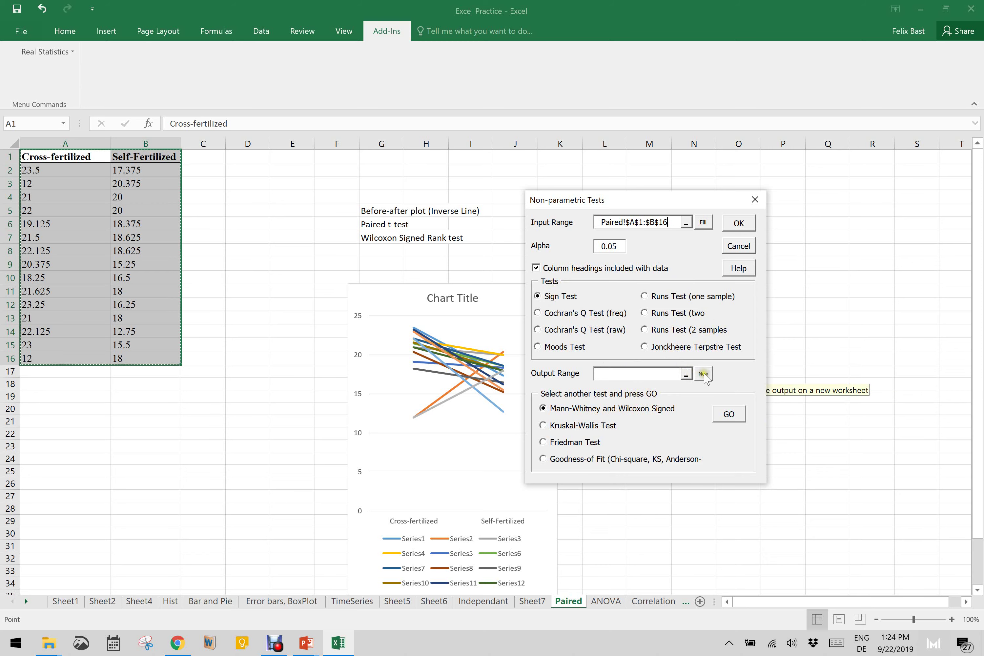
left_click(739, 223)
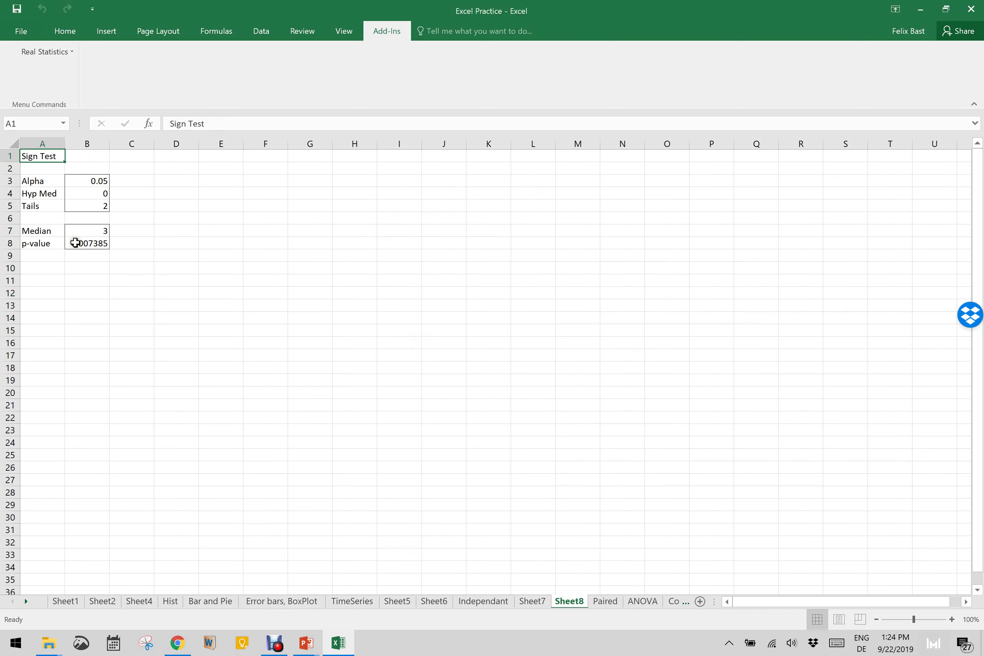
Inspect the p-value formula in B8 on Sheet8, then return to the Paired sheet
left_click(92, 245)
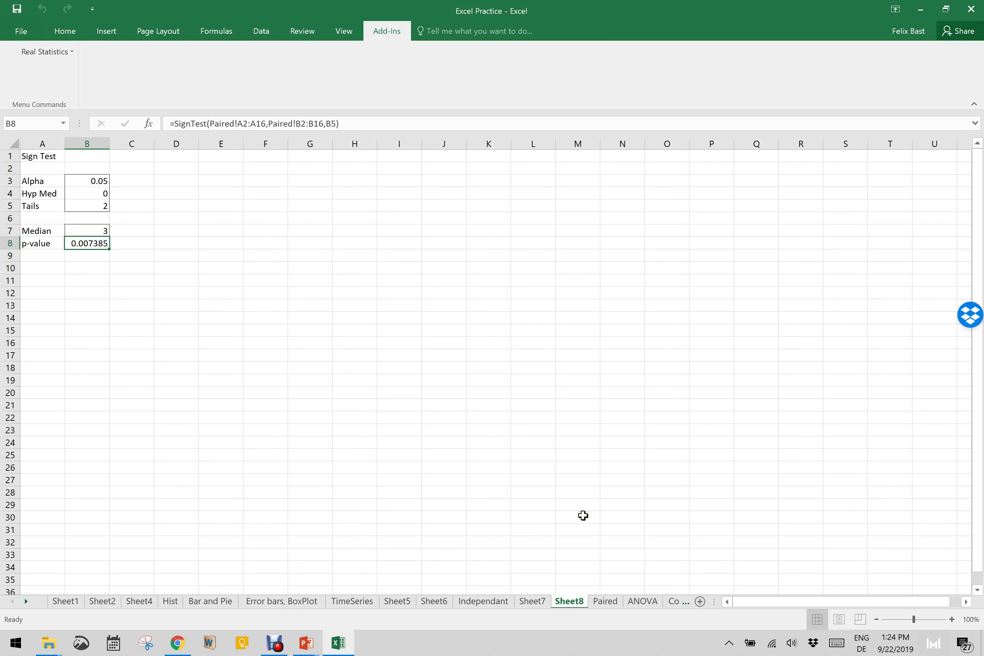
left_click(604, 602)
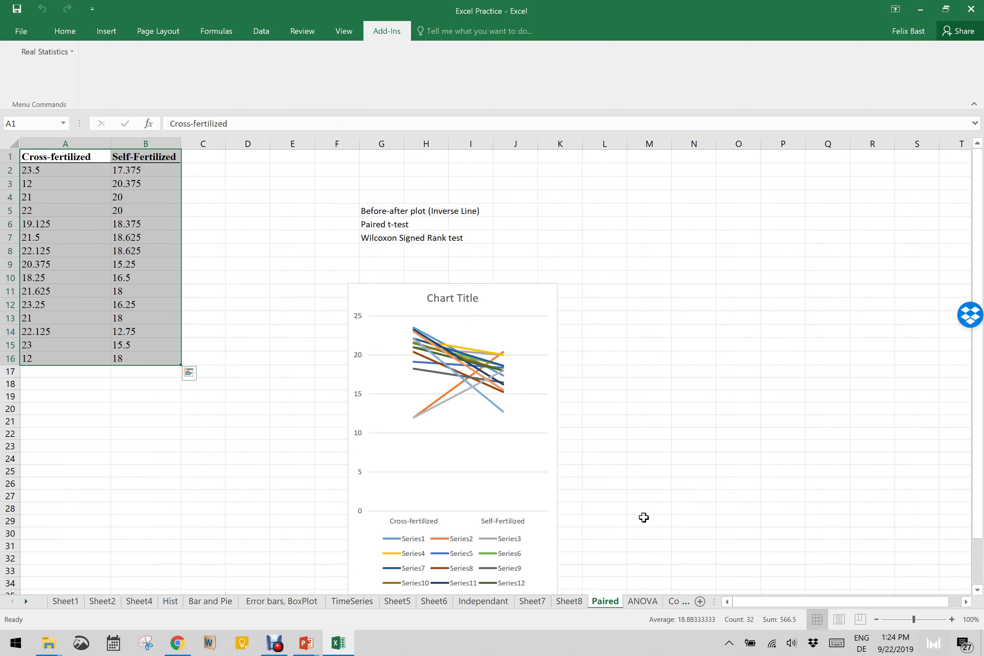
Switch to the ANOVA sheet with the U, Pb, As and Hg data and show the Data commands
left_click(645, 602)
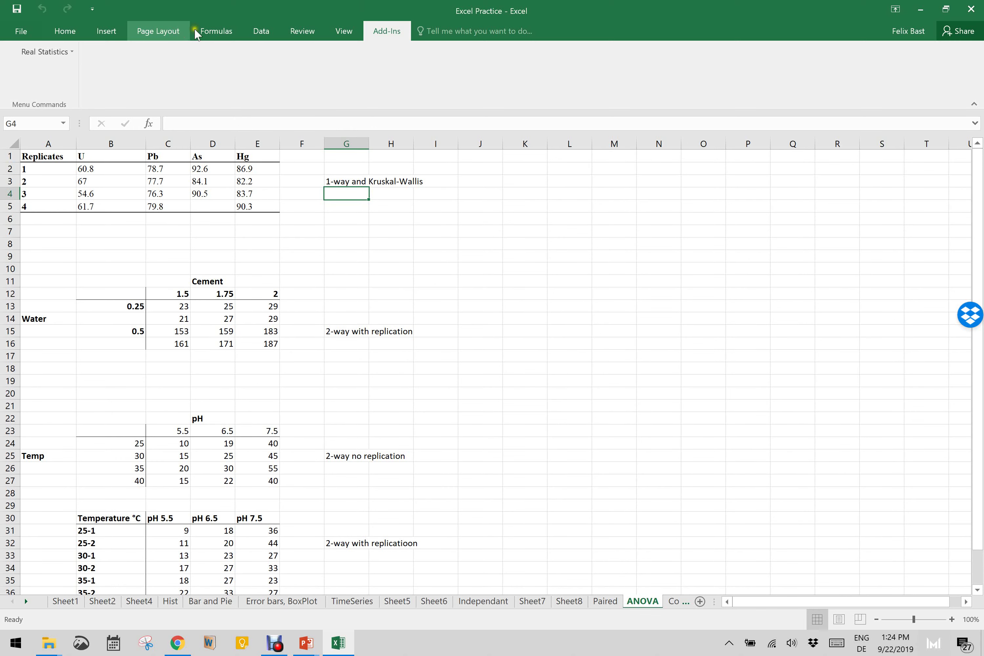
left_click(250, 30)
left_click(256, 30)
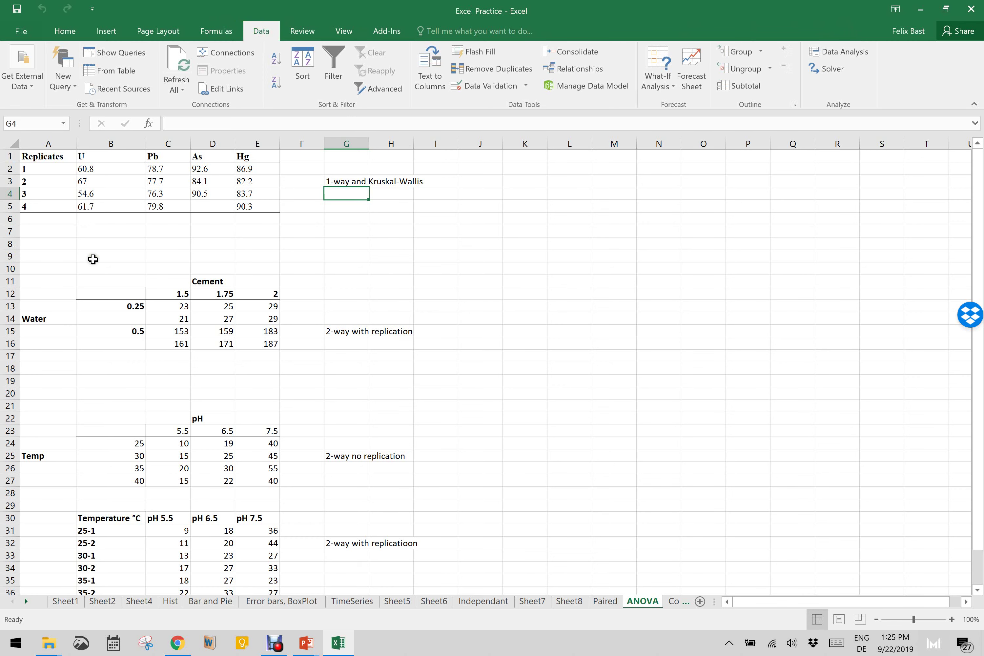
scroll(114, 411, "down", 4)
scroll(114, 411, "up", 4)
Run Anova: Single Factor on B1:E5 with first-row labels to a new worksheet (F 39.82188)
left_click(850, 49)
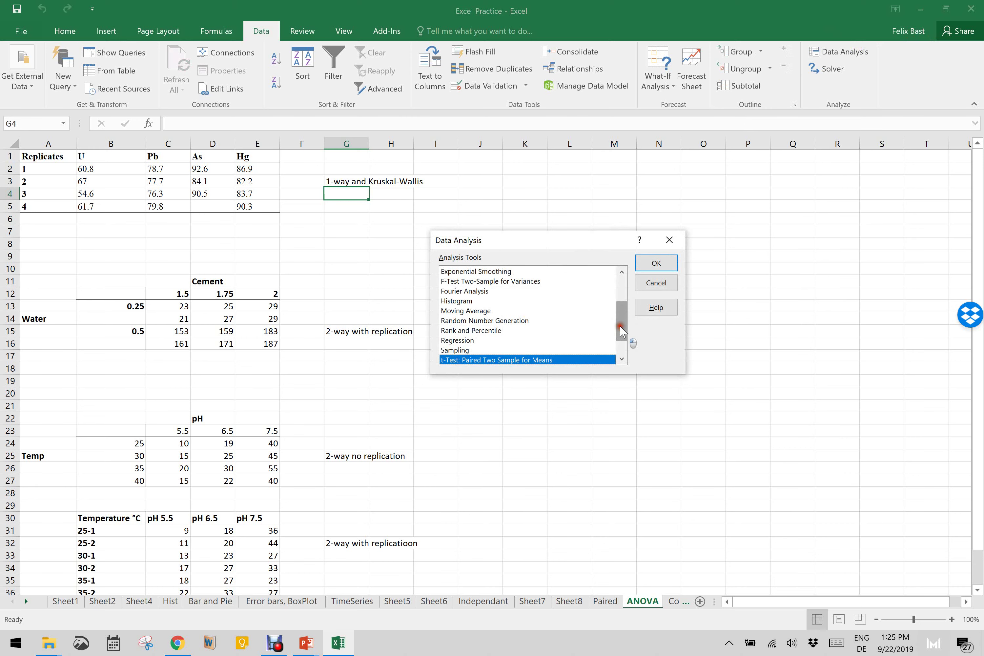
left_click_drag(620, 327, 622, 288)
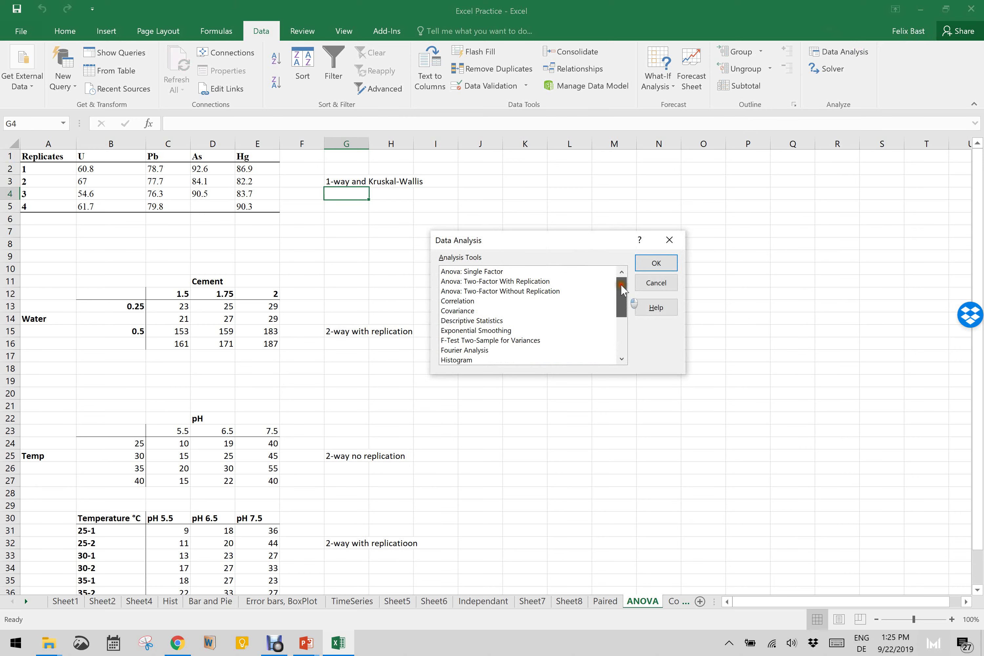
left_click(485, 271)
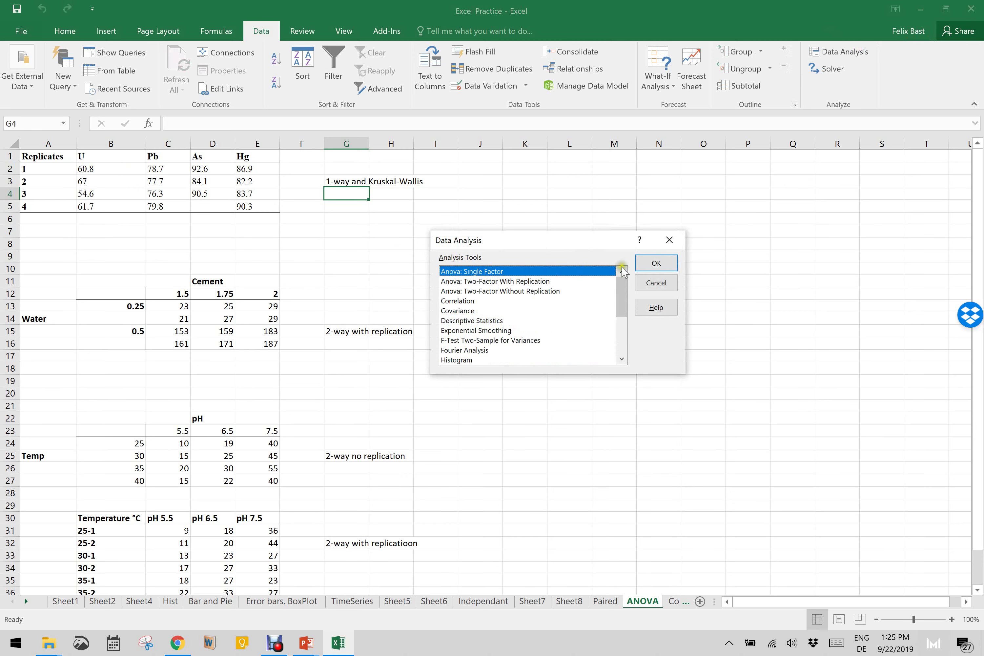
left_click(640, 264)
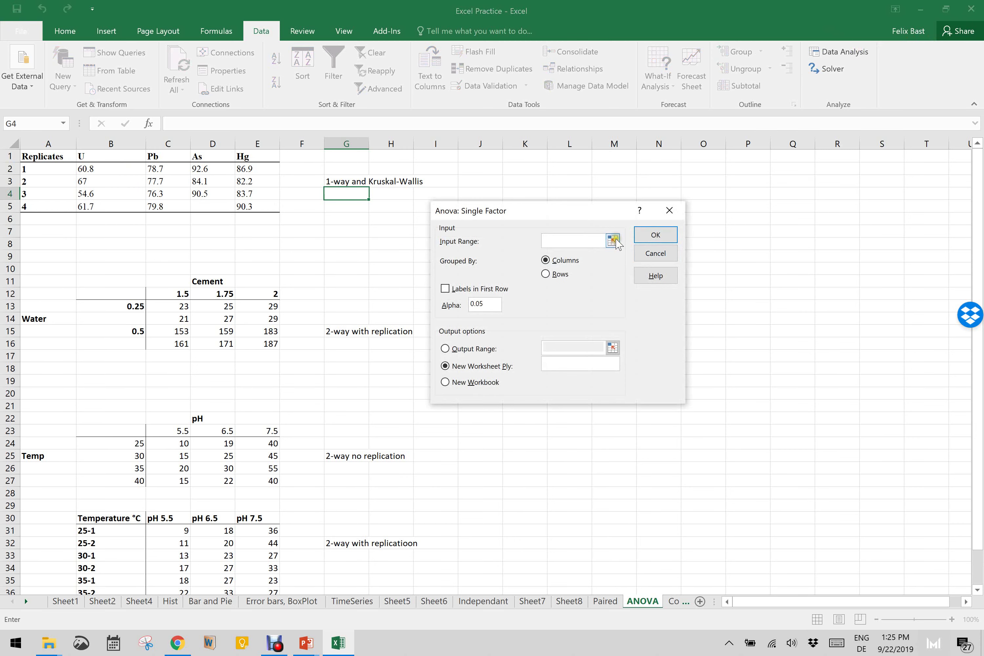
left_click(612, 241)
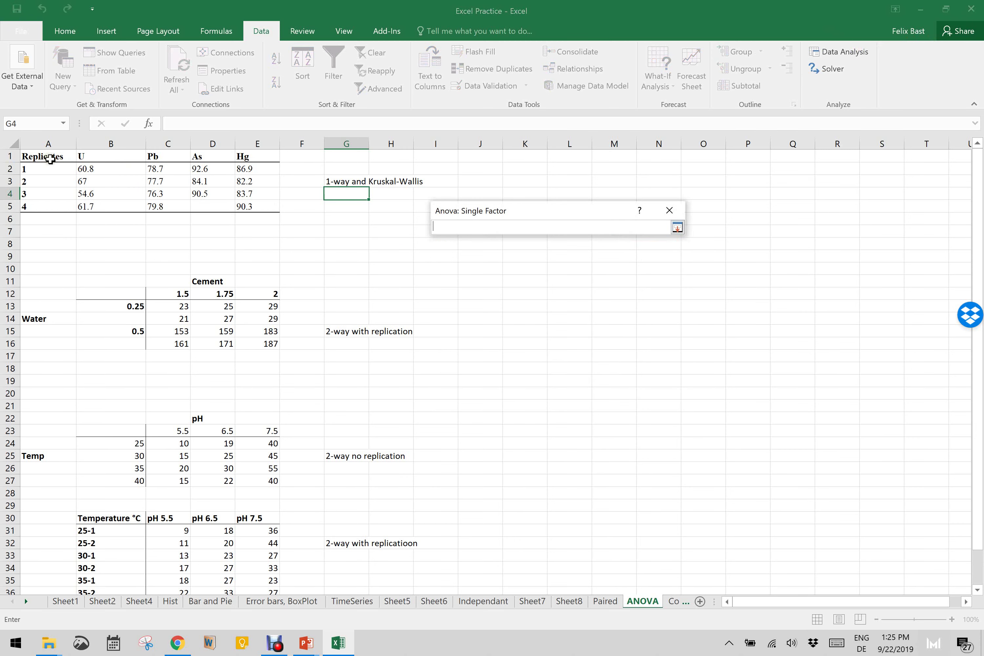
left_click_drag(93, 155, 242, 205)
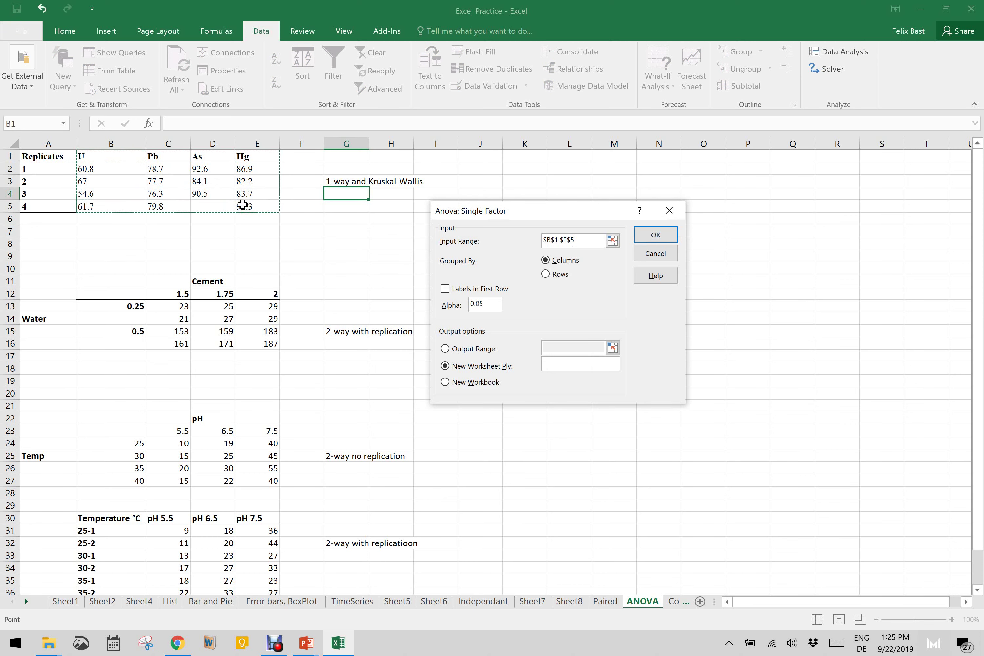
left_click(452, 289)
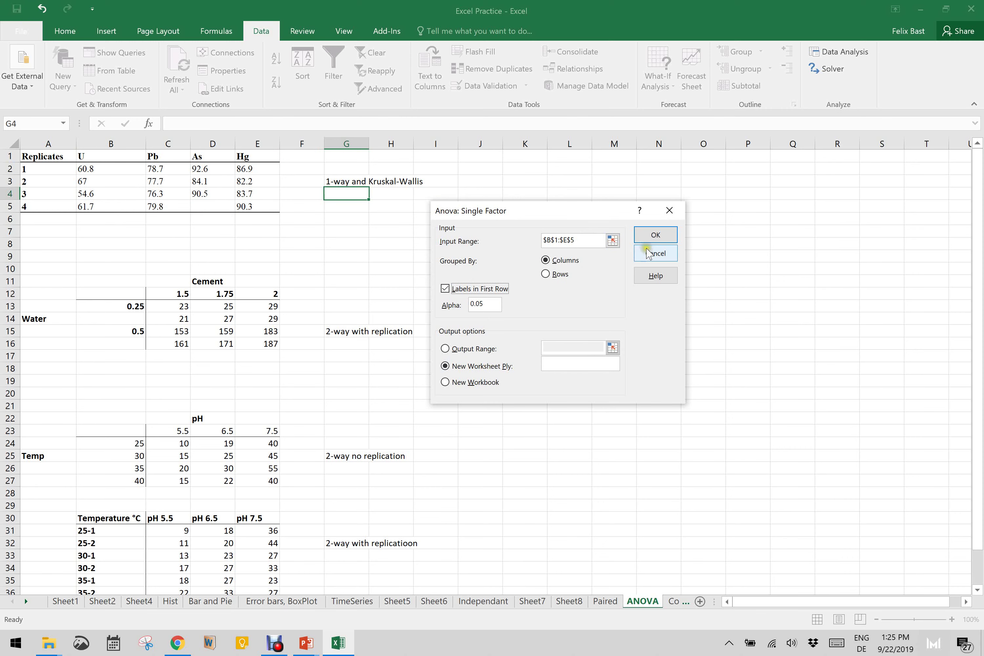
left_click(655, 239)
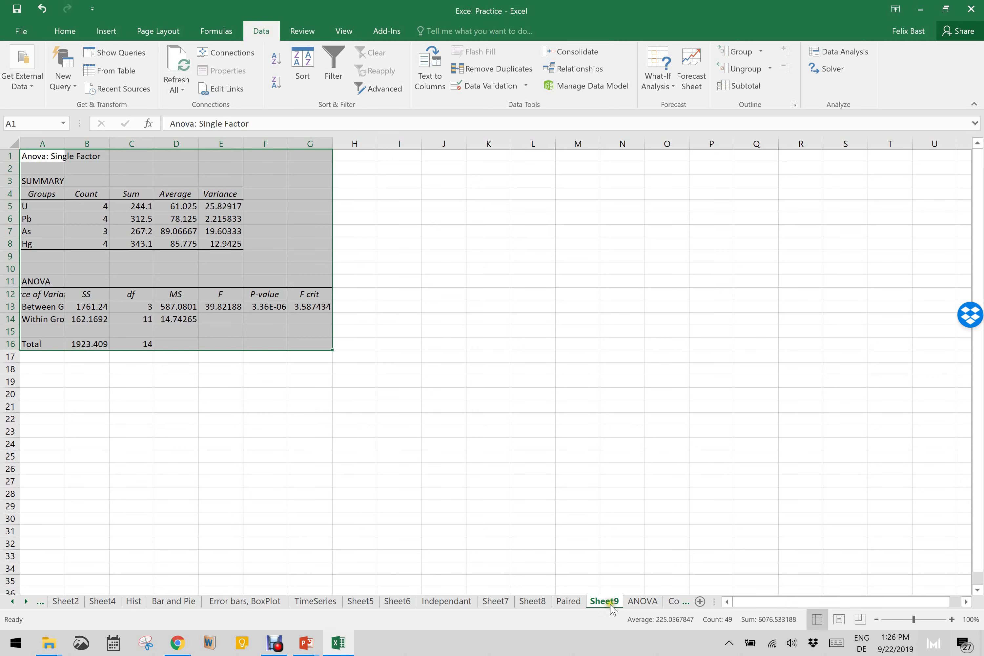
Review the Sheet9 ANOVA output (P-value 3.36E-06, F crit 3.587434), then return to the ANOVA sheet
left_click(635, 602)
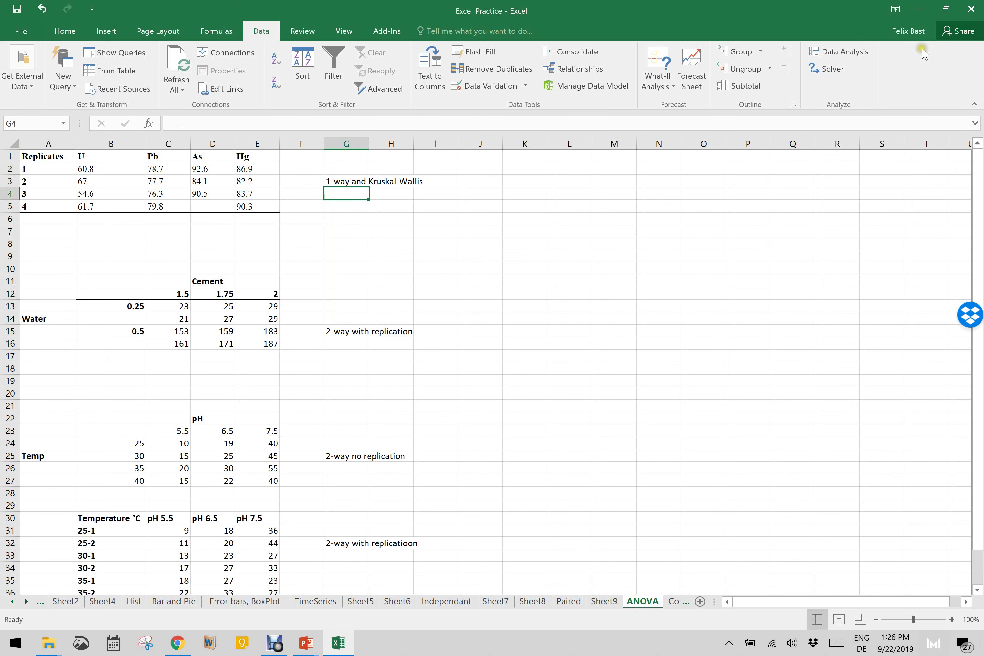
Open the Real Statistics Follow-up Anova dialog from the Anova tab of Data Analysis Tools
left_click(378, 34)
left_click(38, 51)
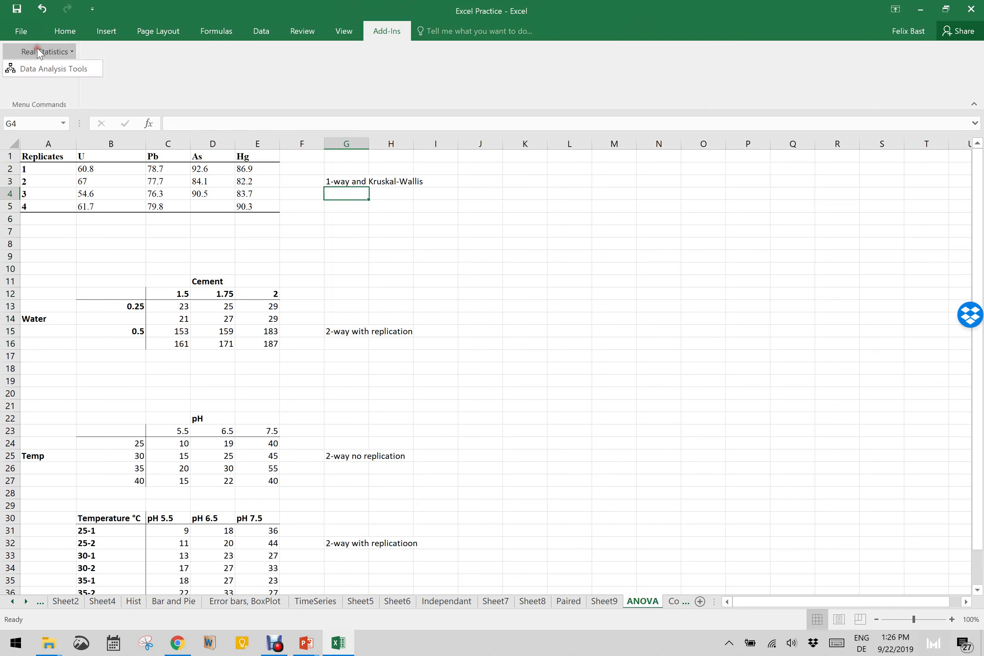
left_click(41, 69)
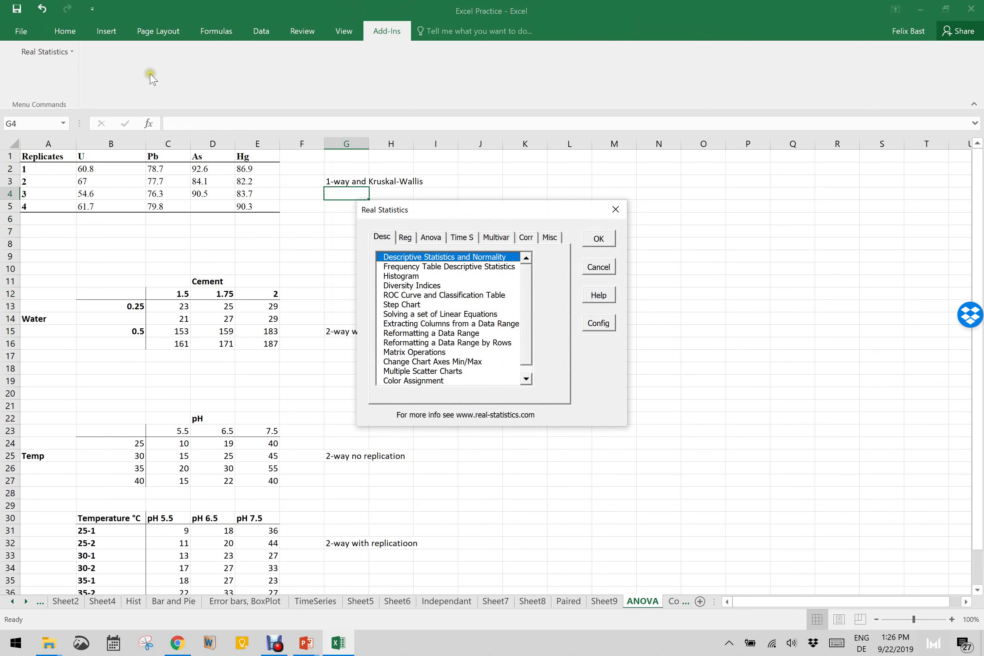
left_click(427, 233)
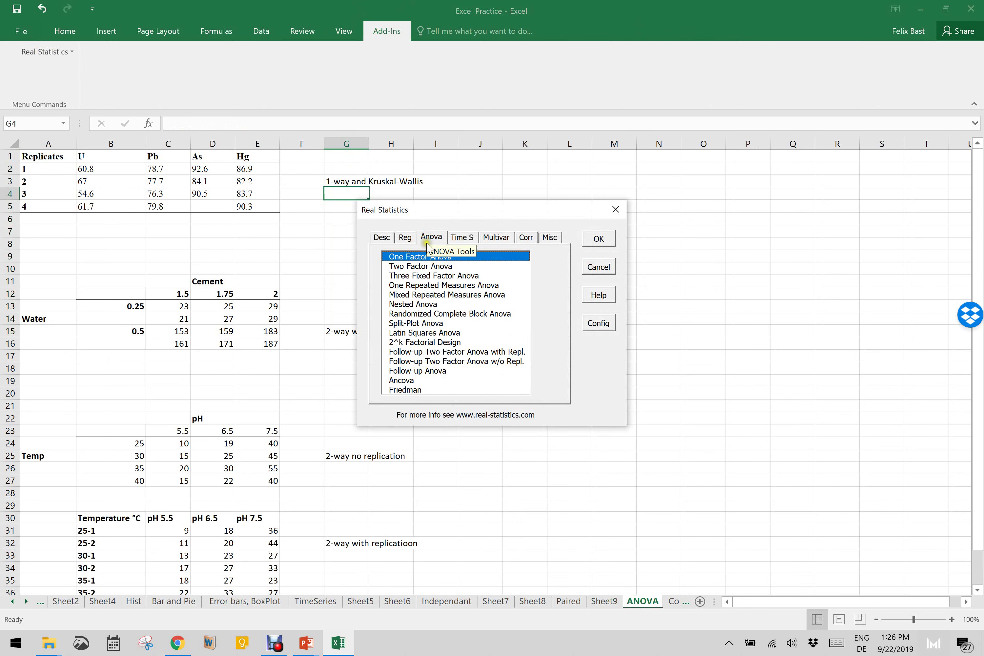
left_click(463, 352)
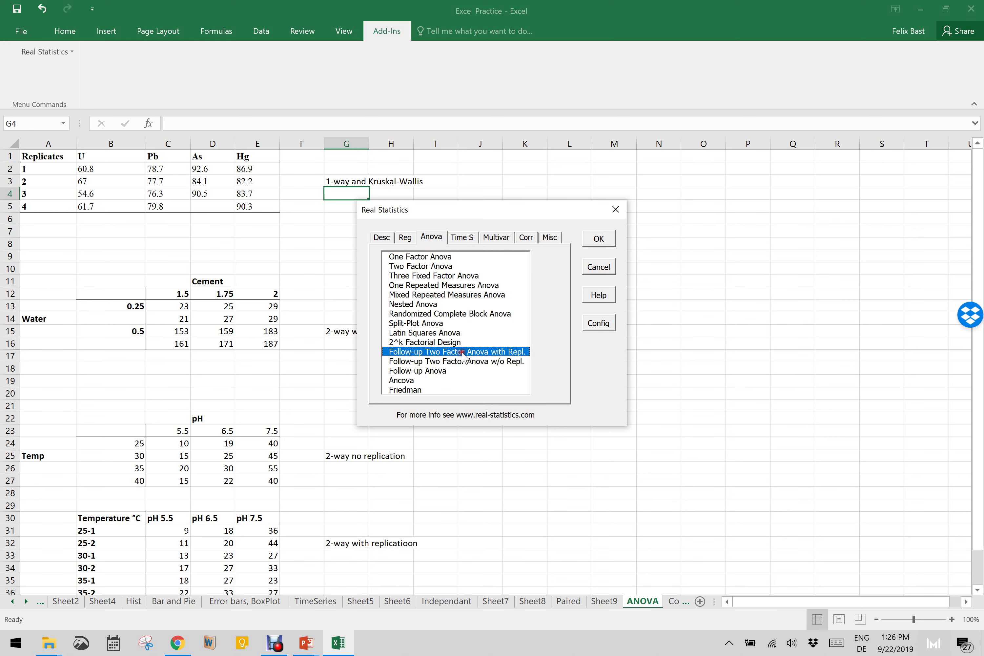
left_click(416, 372)
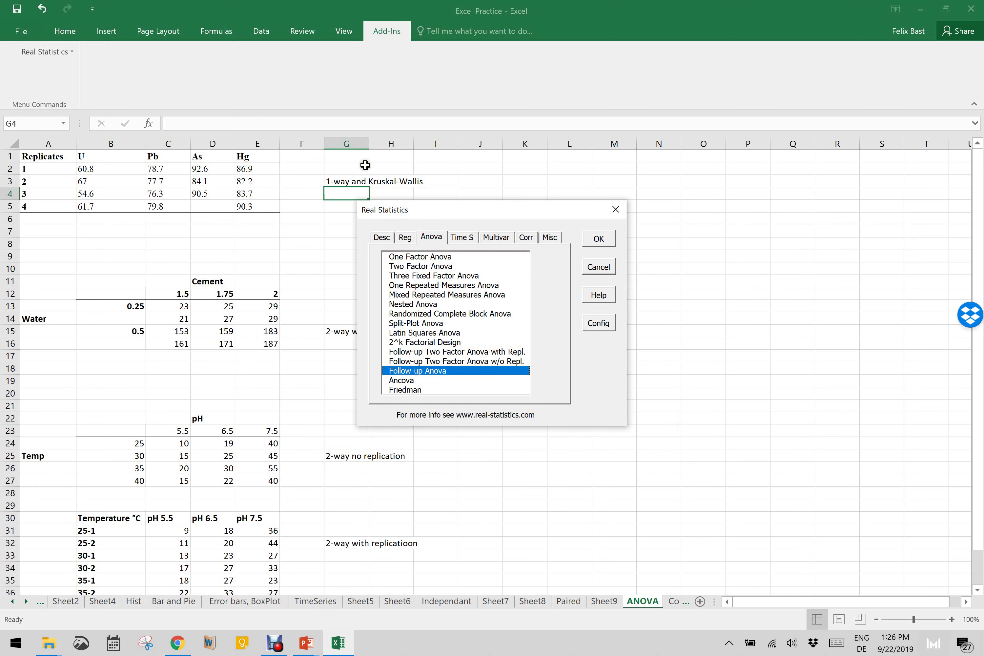
left_click(436, 371)
left_click(599, 238)
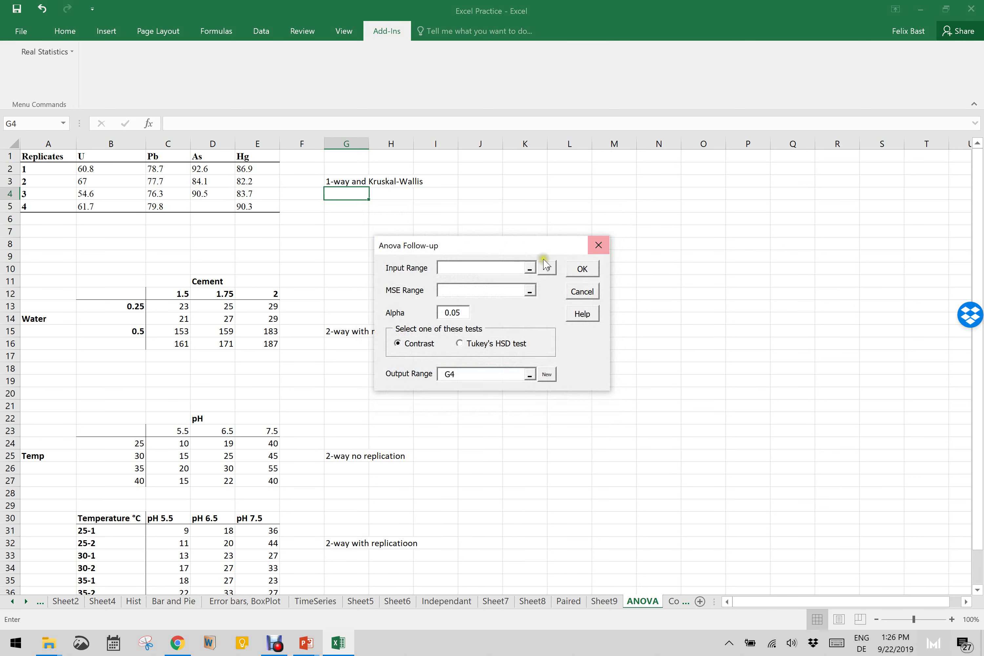
Set the follow-up input range to ANOVA!$B$1:$E$5
left_click(528, 265)
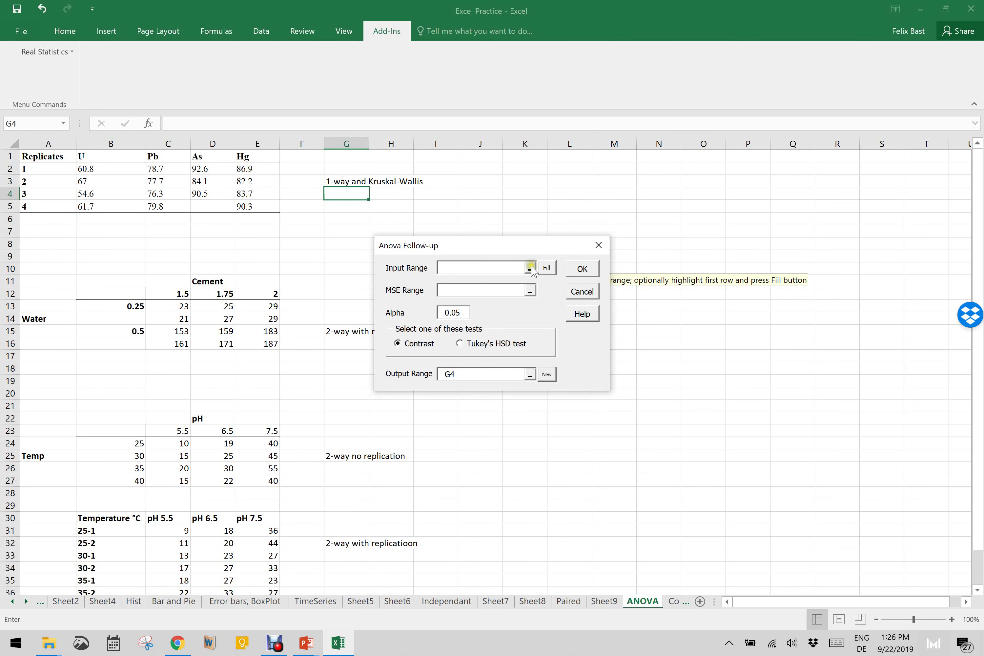
left_click(530, 267)
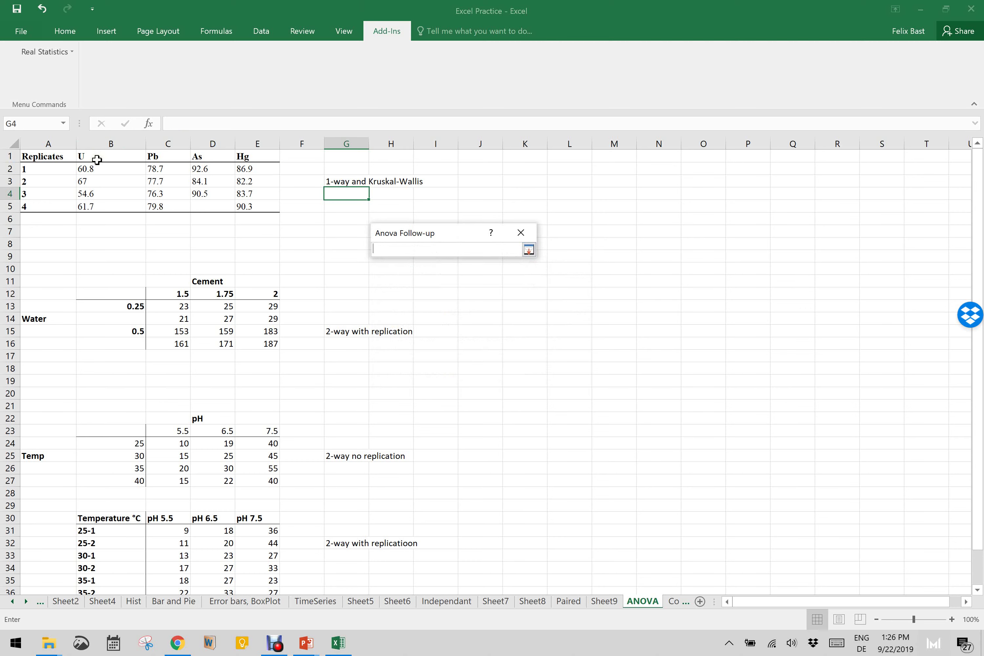
left_click_drag(97, 159, 251, 204)
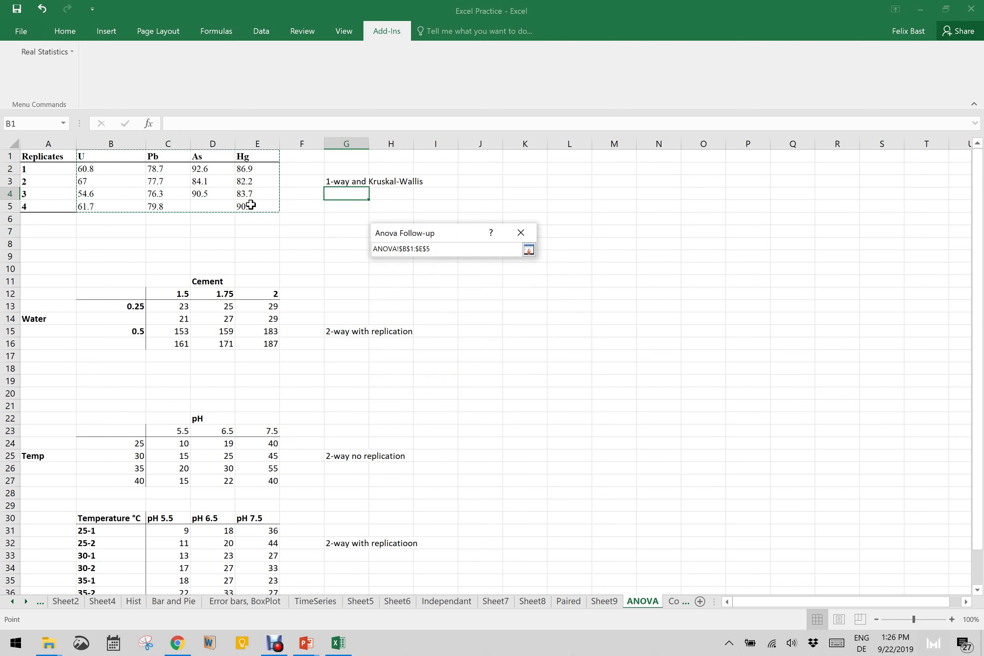
key("Return")
left_click(456, 287)
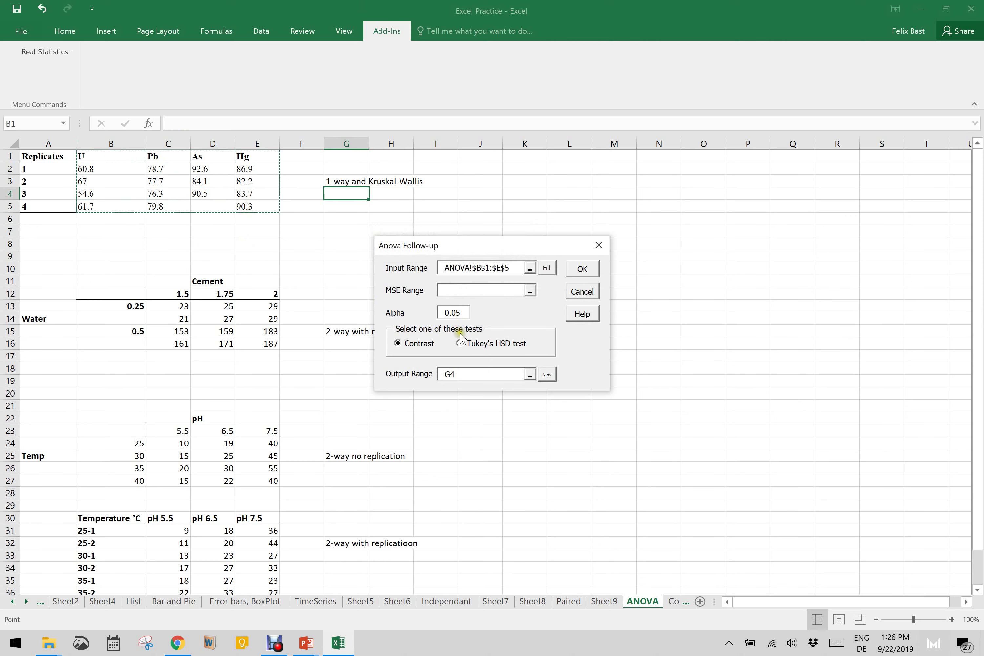
Choose Tukey's HSD with output to a new sheet, run it, and dismiss the numeric-values error
left_click(483, 345)
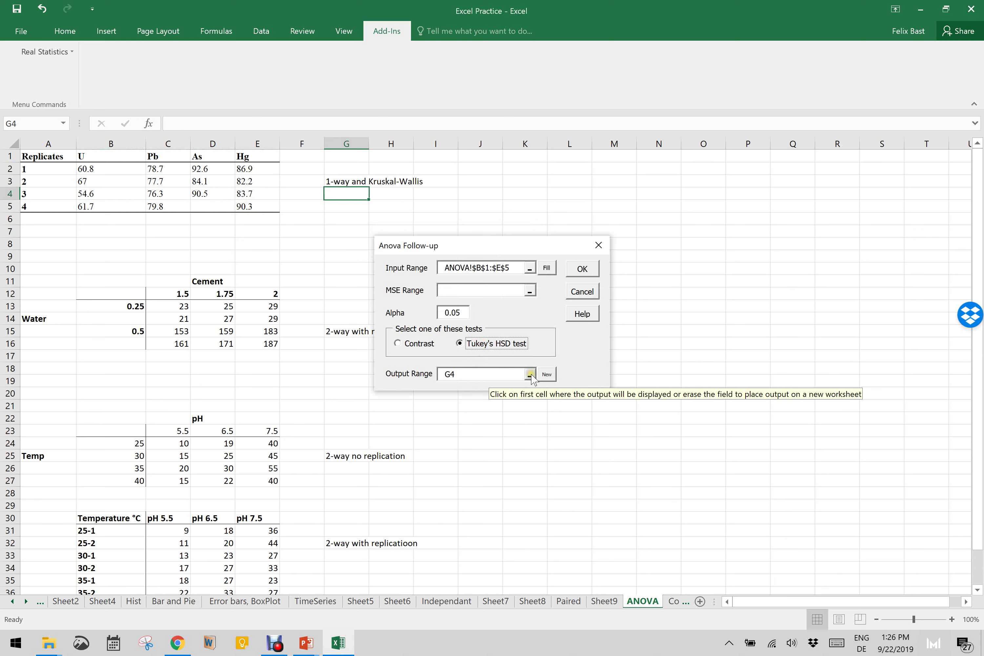
left_click(547, 375)
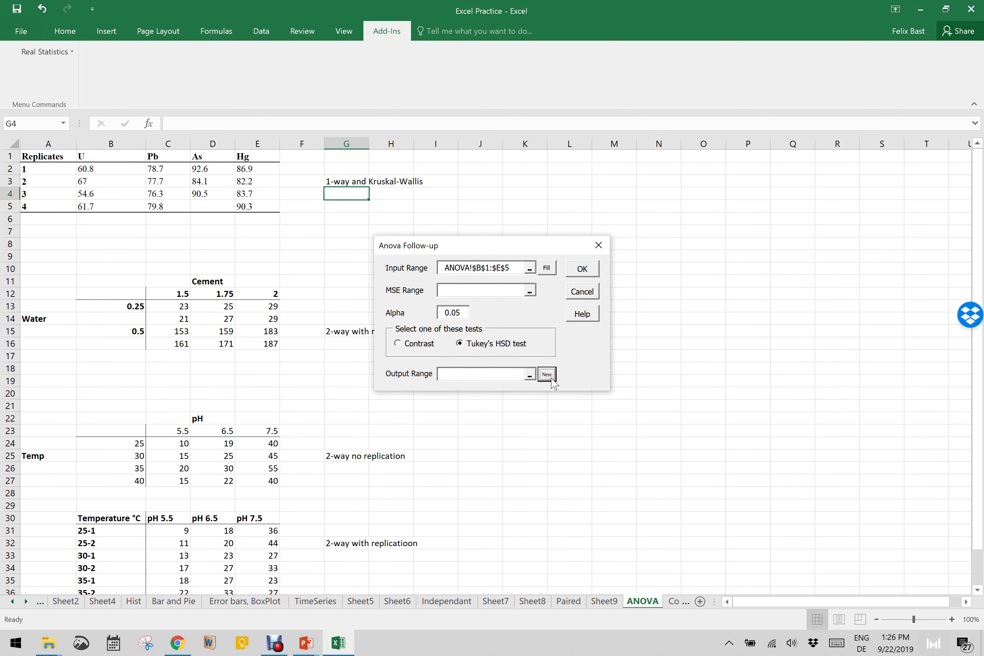
left_click(588, 270)
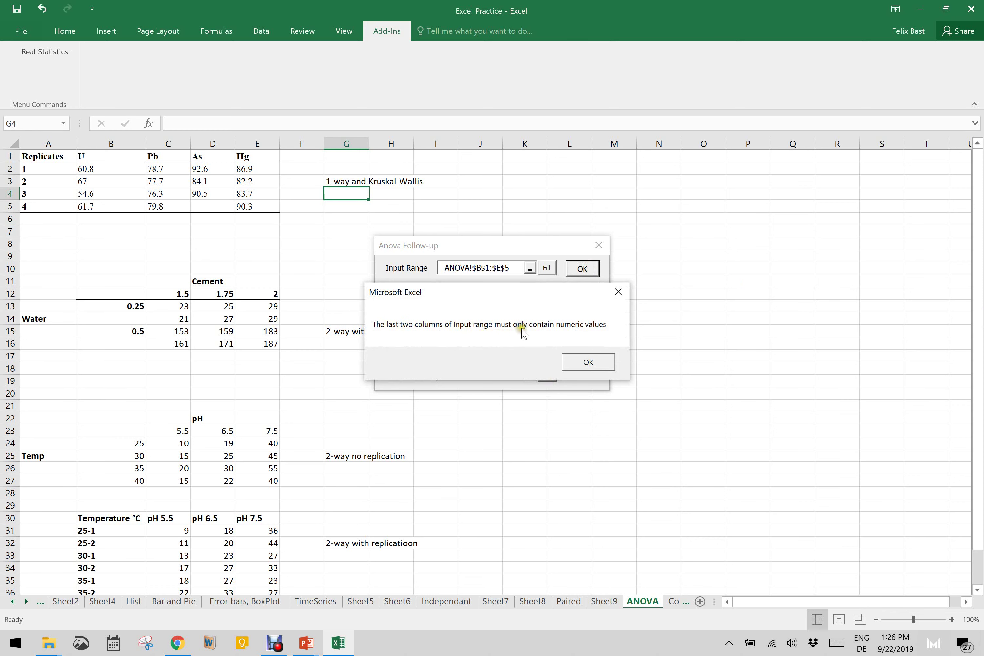
left_click(588, 363)
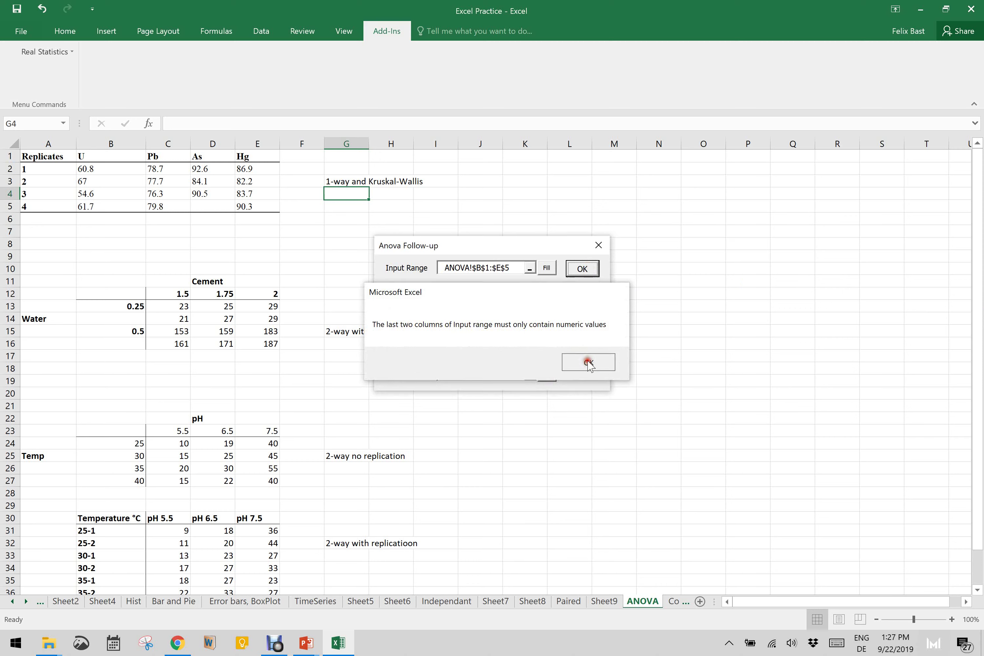
Retry the Tukey HSD with input range B2:E5 and dismiss the repeated numeric-values error
left_click(530, 268)
left_click_drag(87, 172, 246, 203)
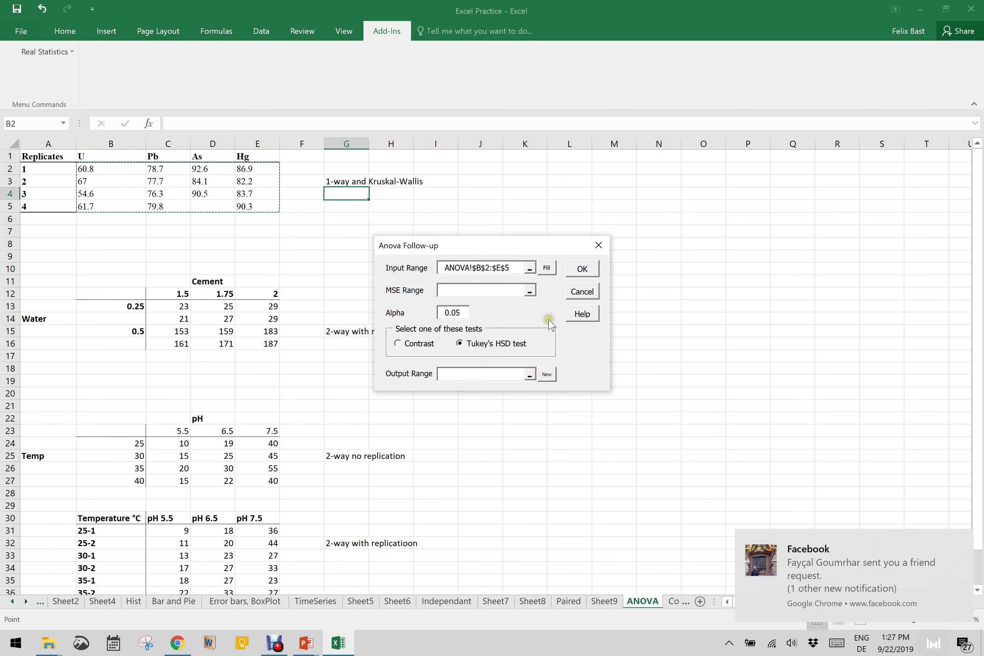
left_click(583, 269)
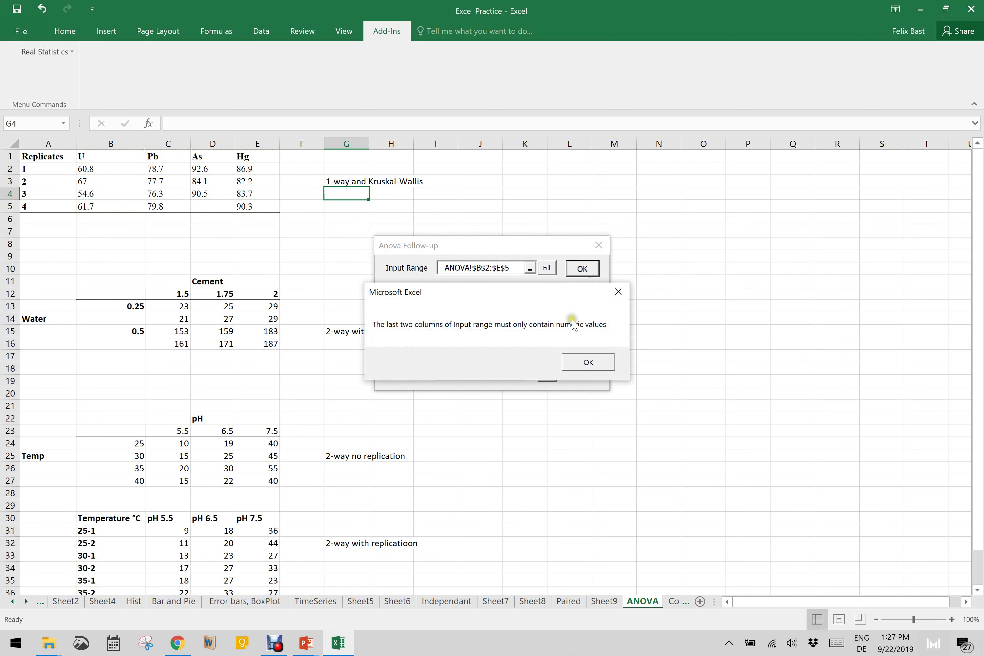
left_click(588, 362)
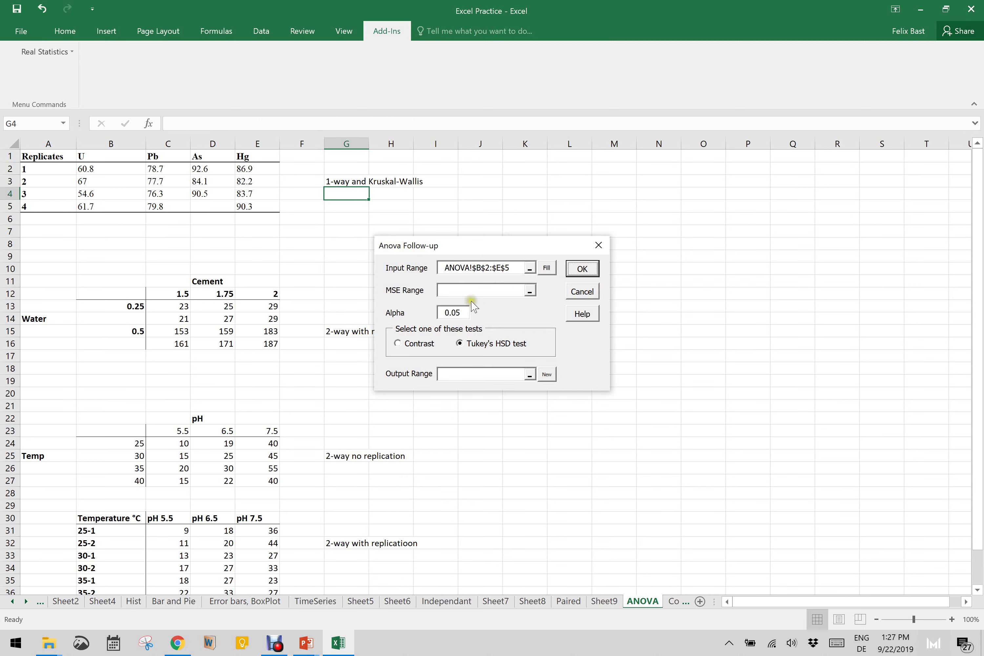
Try the MSE Range field, then cancel the Anova Follow-up and Real Statistics dialogs
left_click(529, 290)
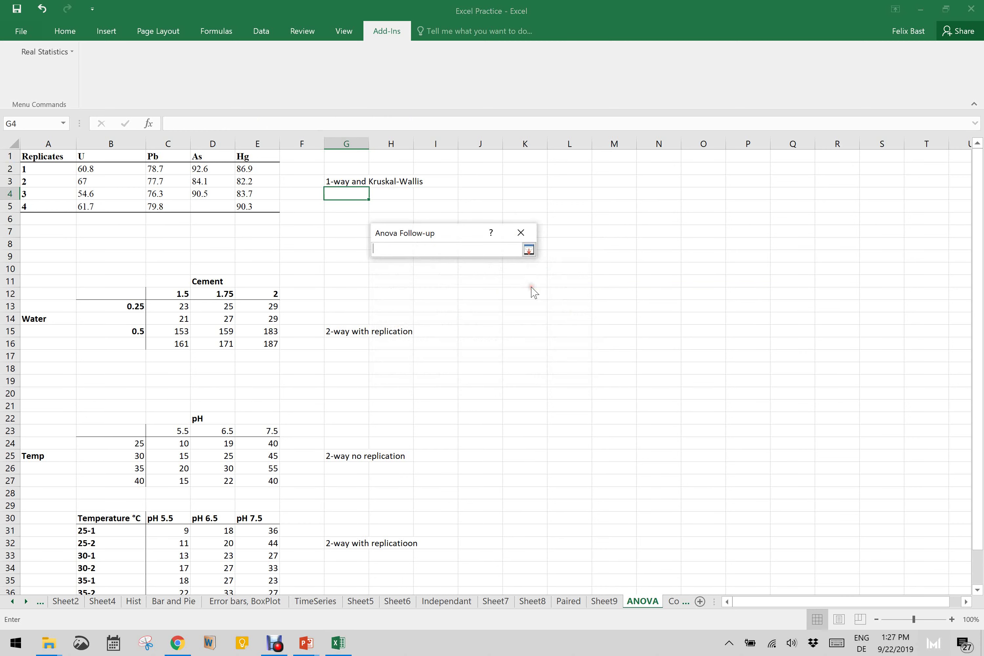
left_click(529, 249)
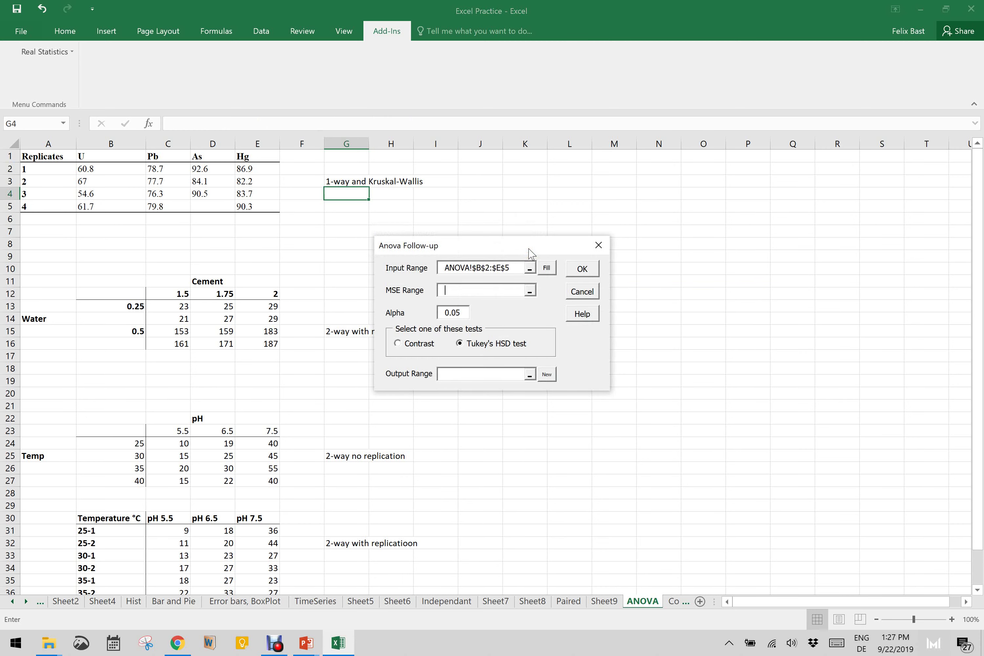
left_click(452, 293)
left_click(582, 291)
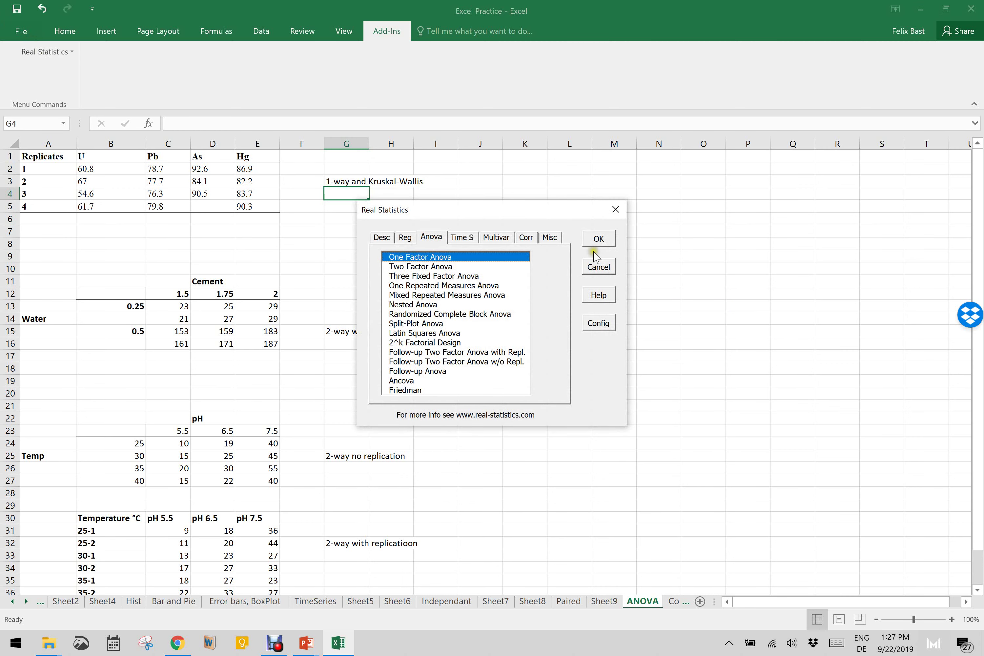
left_click(597, 267)
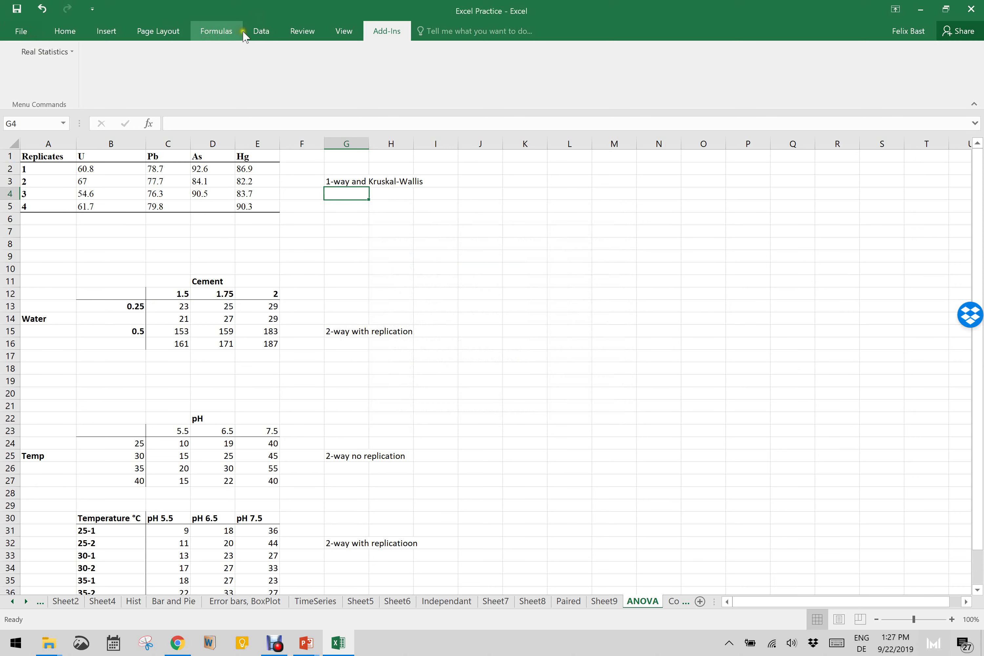
Open Anova: Two-Factor With Replication from Excel's Data Analysis tools
left_click(261, 32)
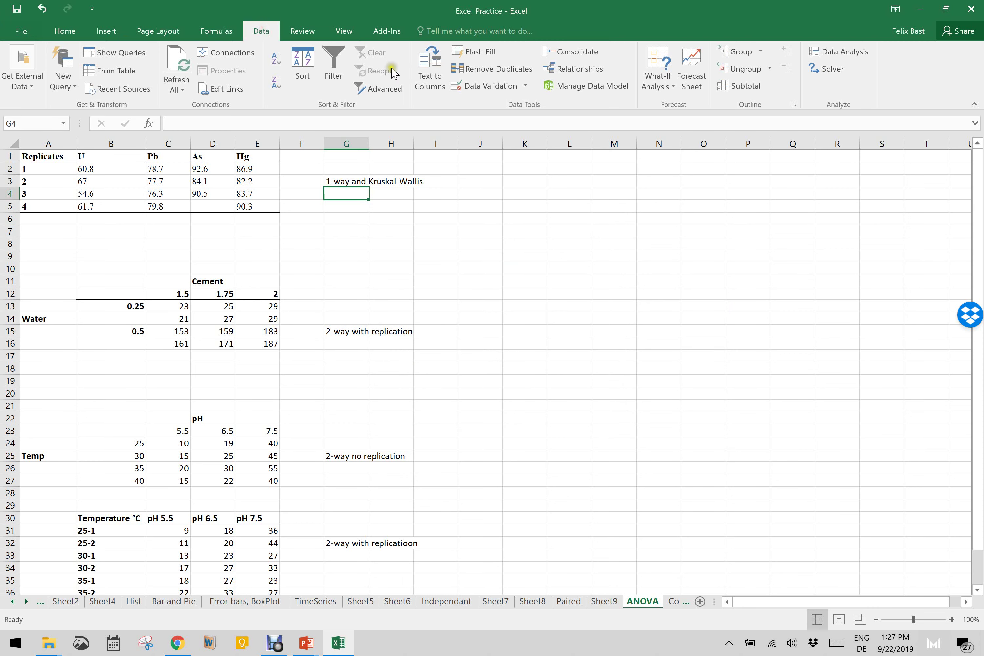
left_click(834, 57)
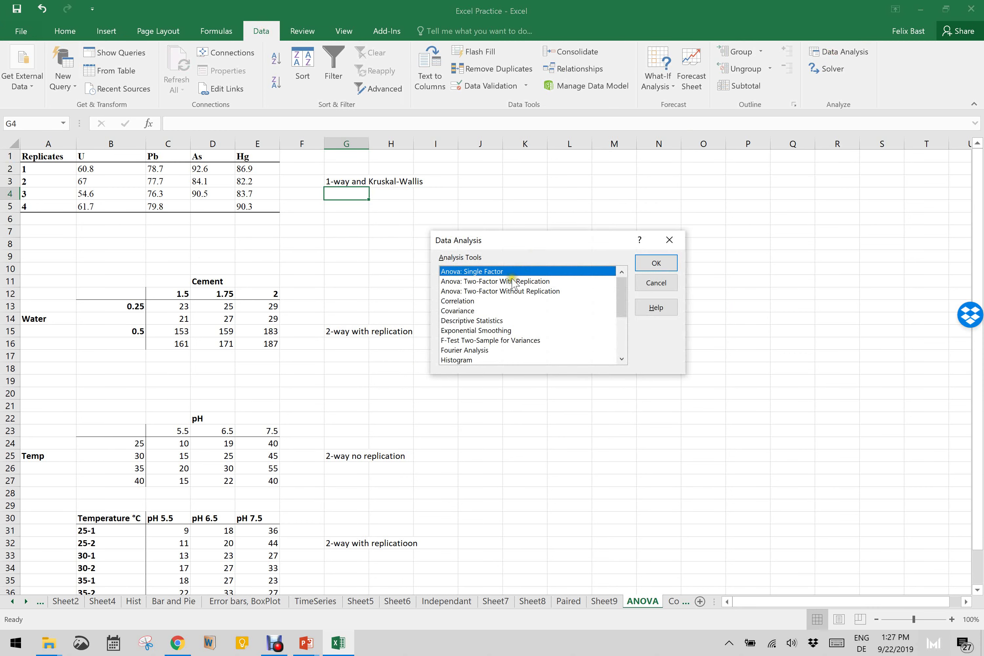
left_click(513, 280)
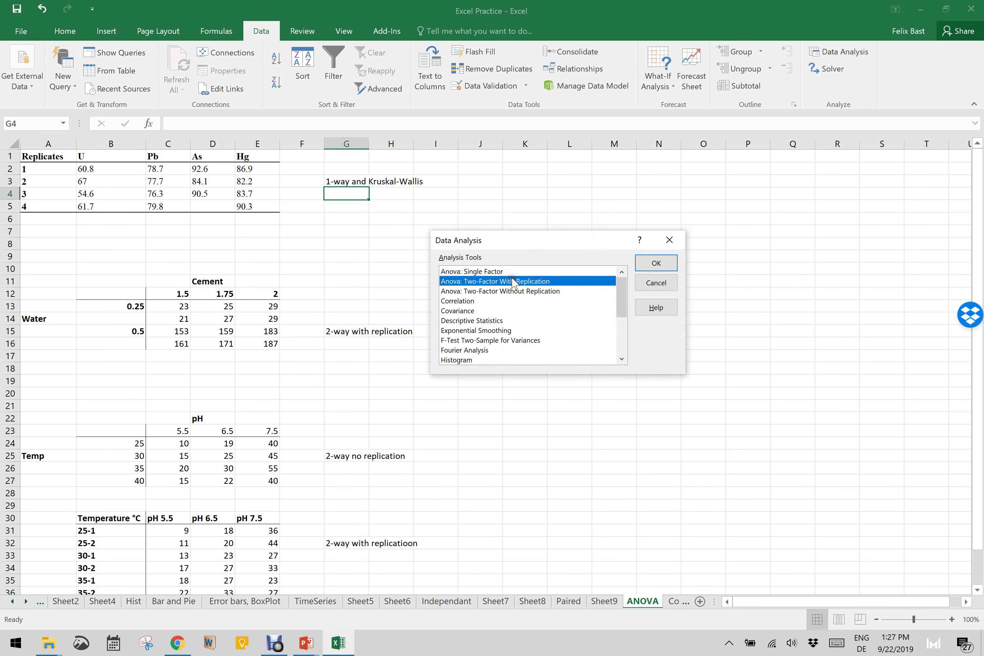
left_click(667, 256)
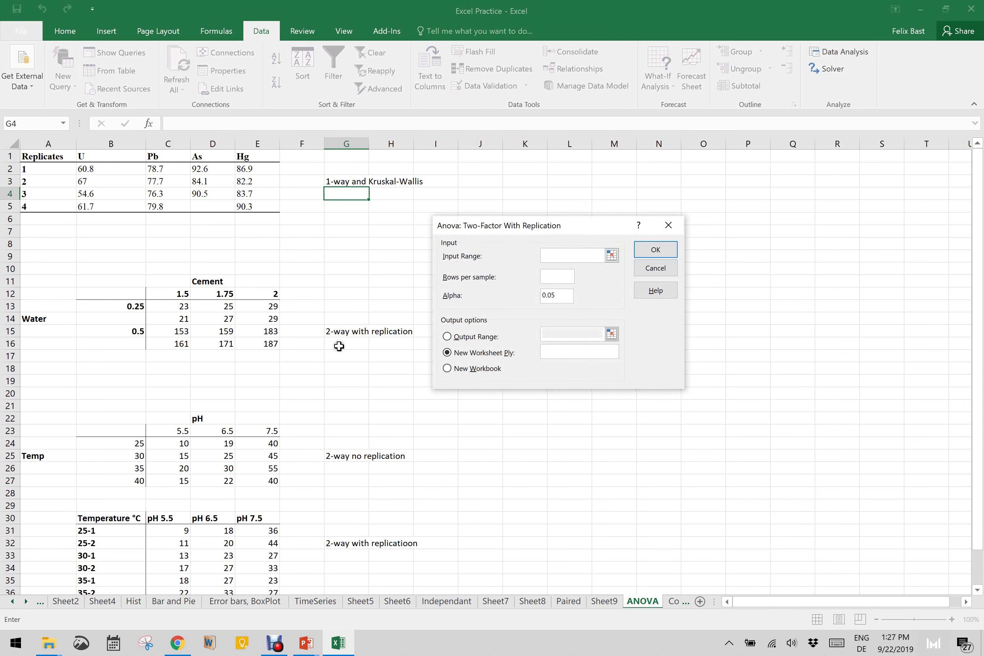
Try input C13:E16 with 2 rows per sample, which fails with an unequal-rows error
left_click(612, 255)
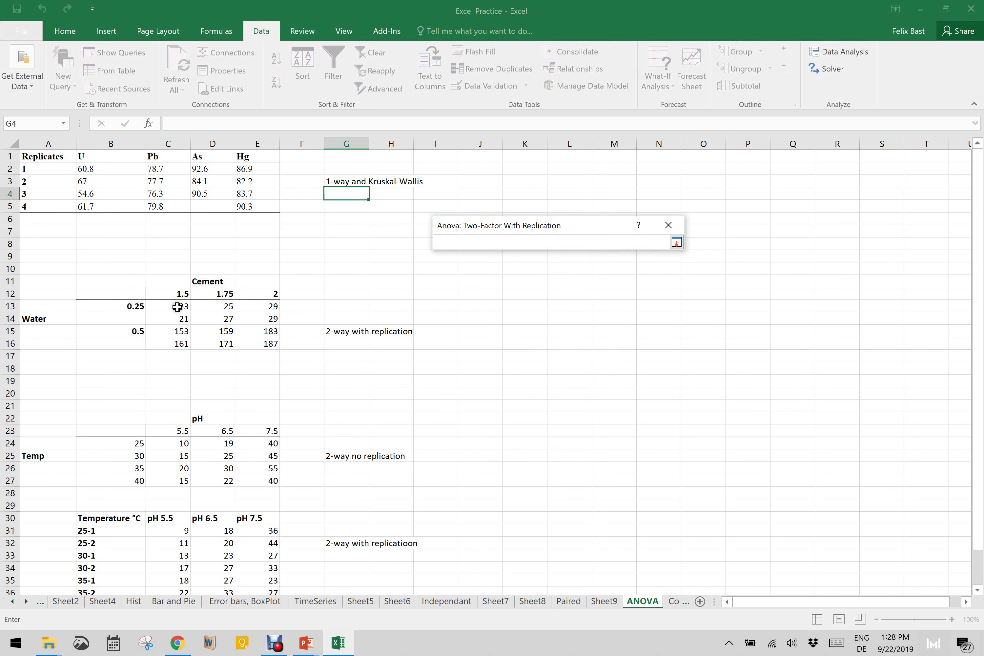
left_click_drag(177, 307, 256, 340)
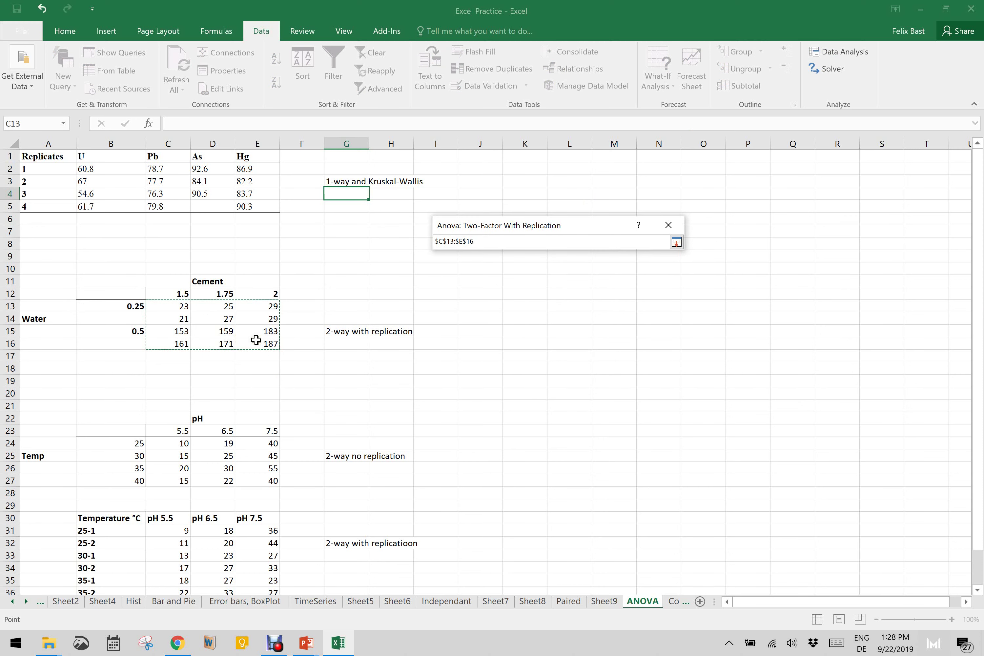
key("Return")
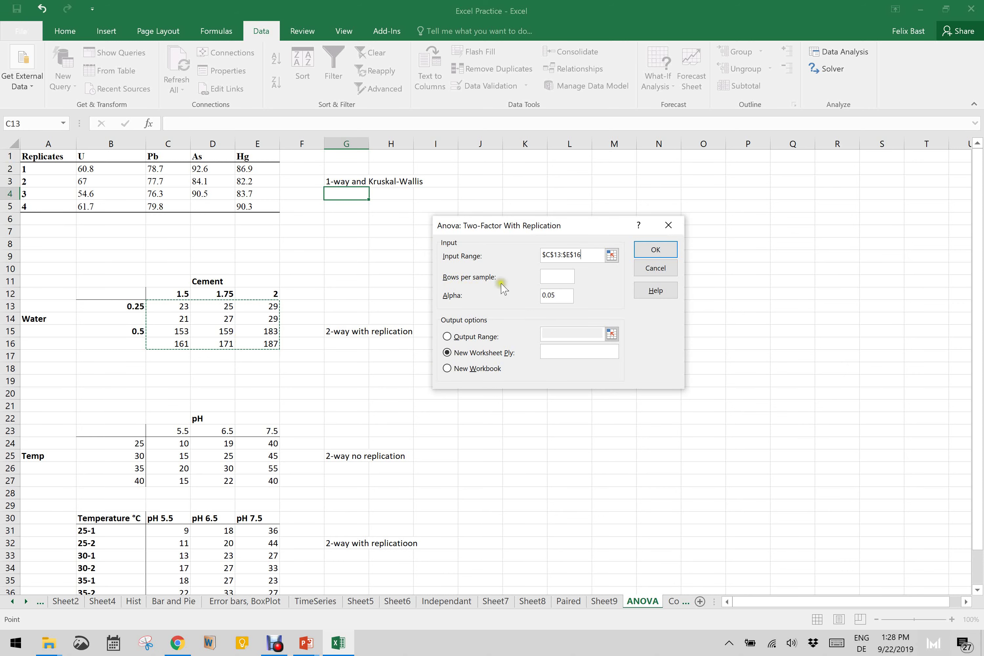
left_click(562, 276)
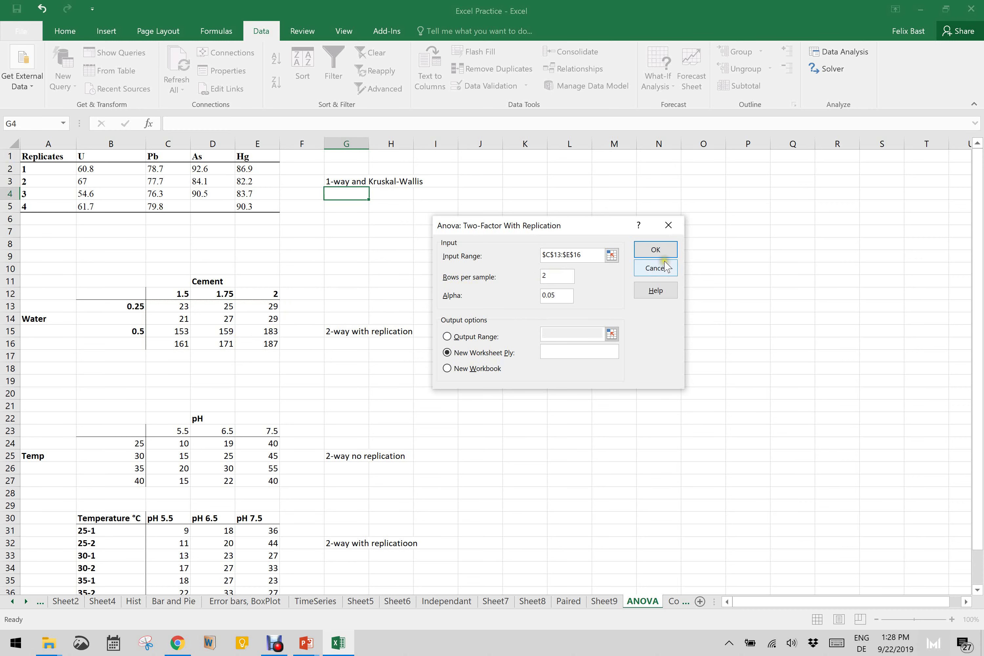
left_click(658, 252)
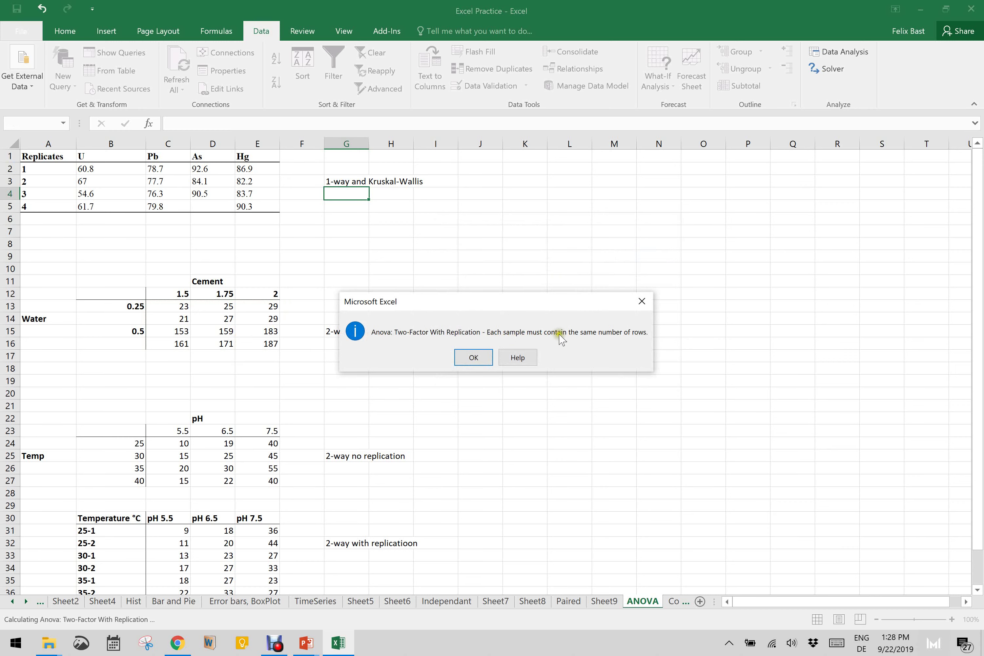
left_click(473, 357)
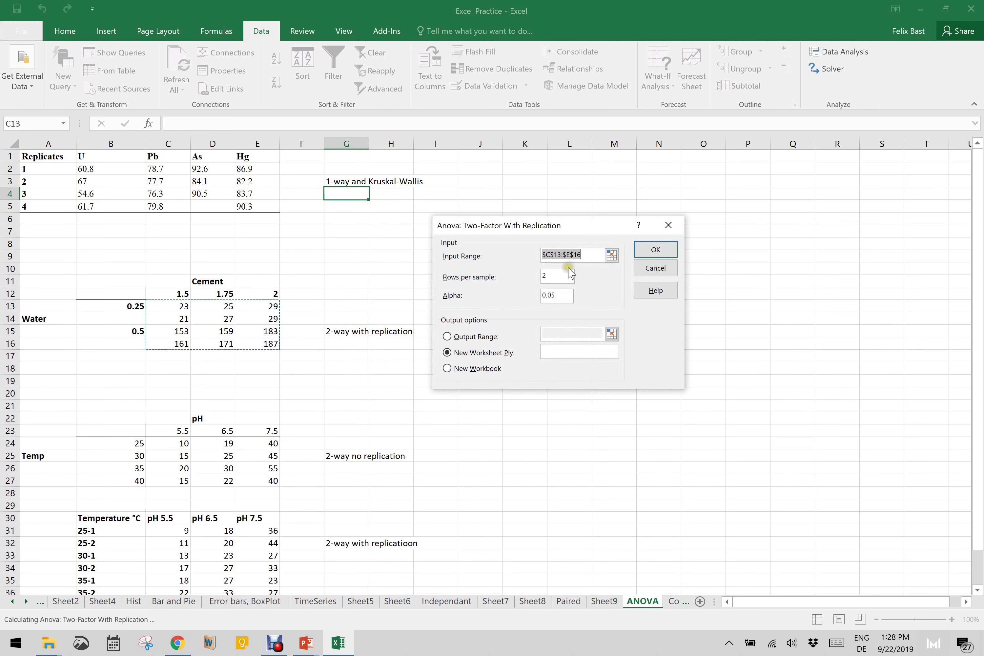
Rerun with input range B12:E16 including headers, producing the results on Sheet10
left_click(611, 255)
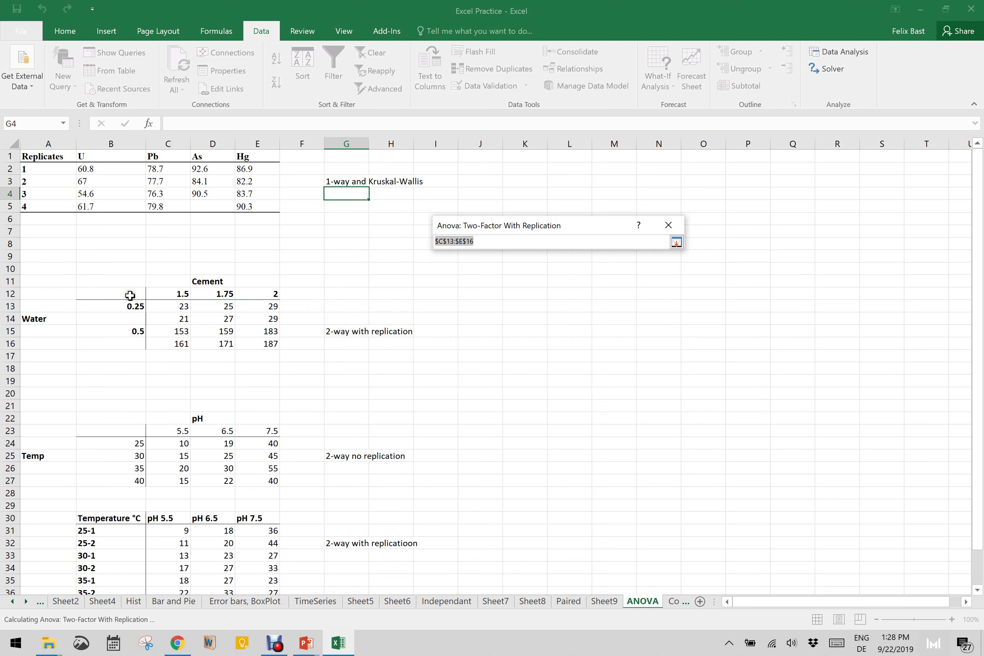
left_click_drag(129, 295, 254, 341)
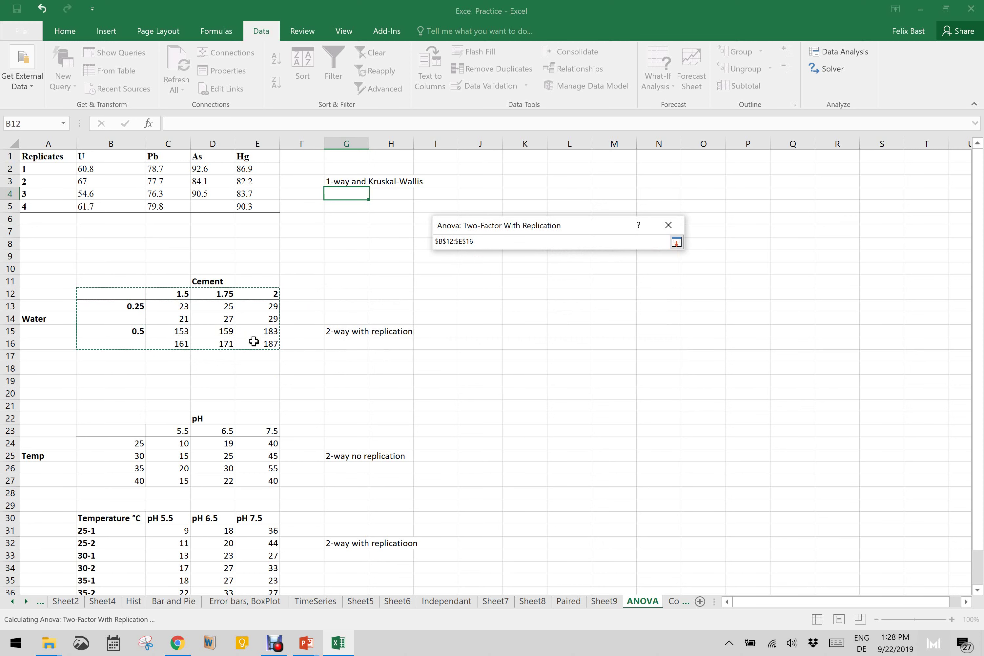
key("Return")
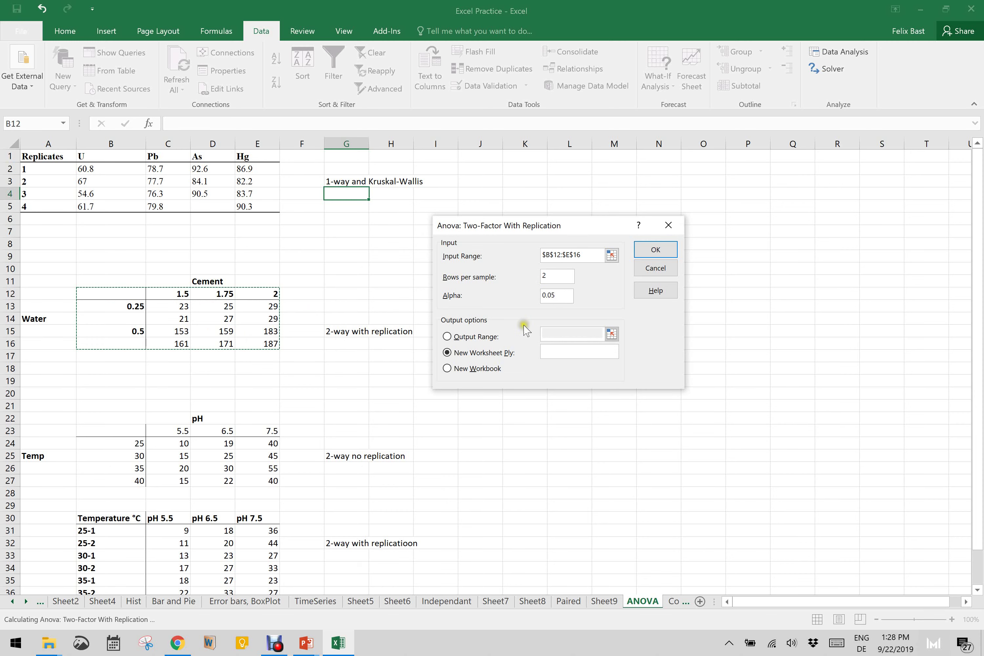
left_click(656, 251)
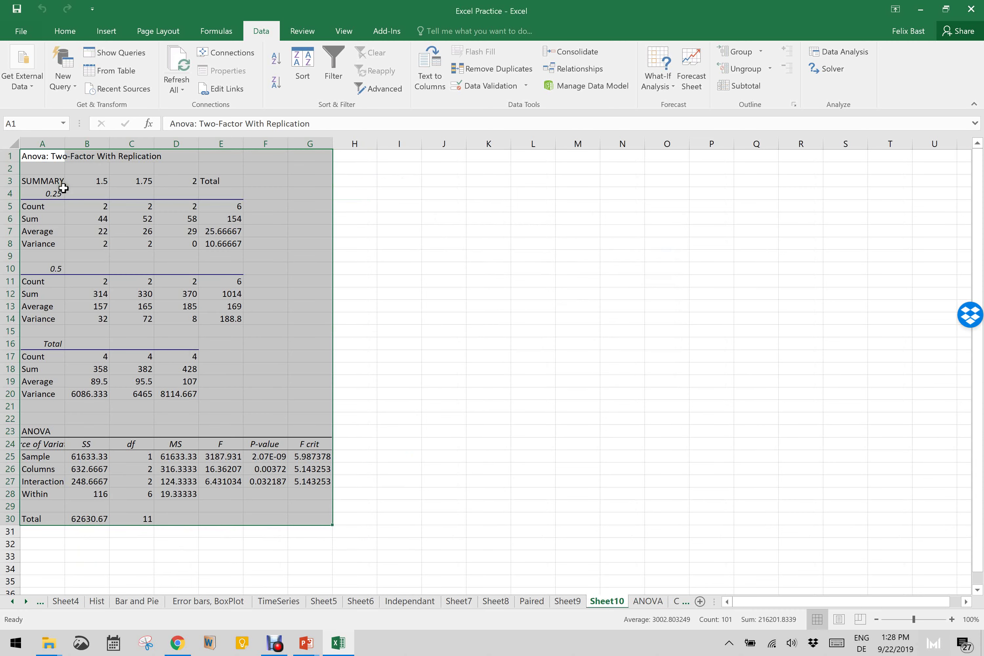
Read the Sample, Columns and Interaction p-values in F25:F27, then return to the ANOVA sheet
left_click(266, 456)
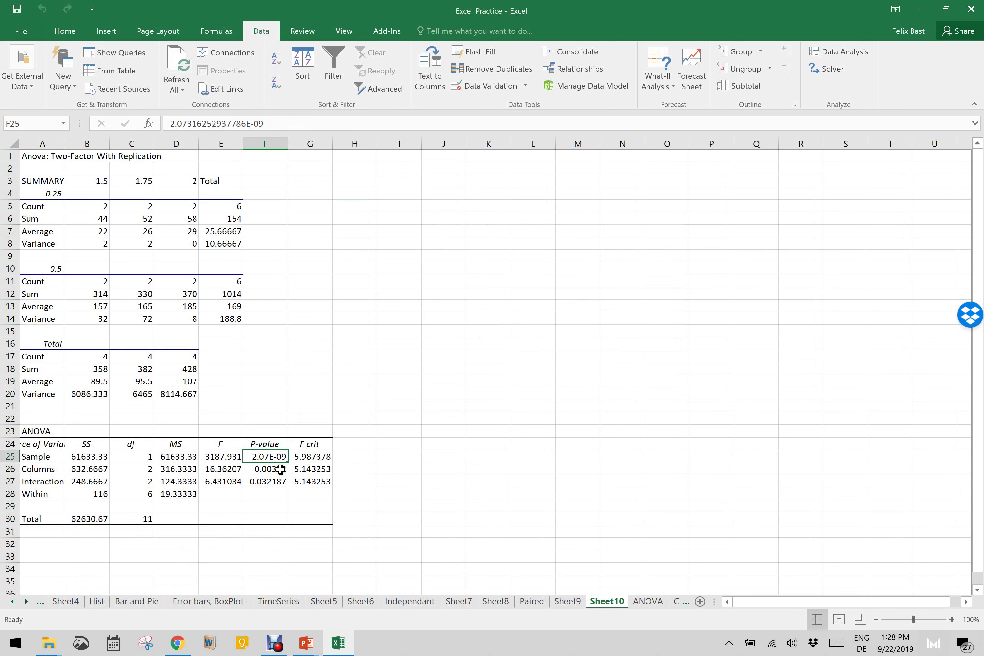
left_click(280, 469)
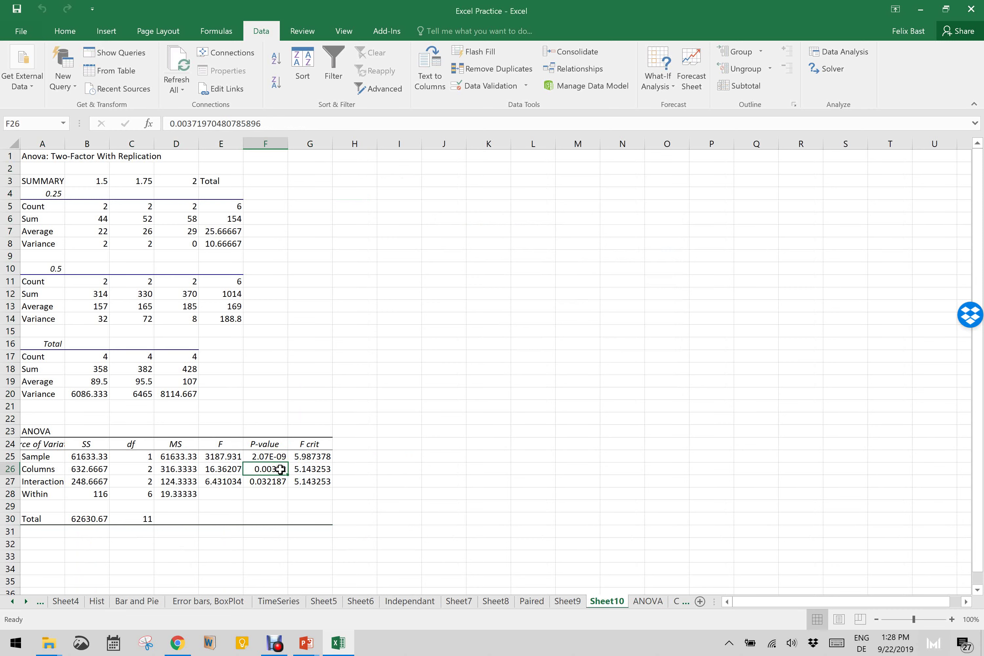
left_click(269, 456)
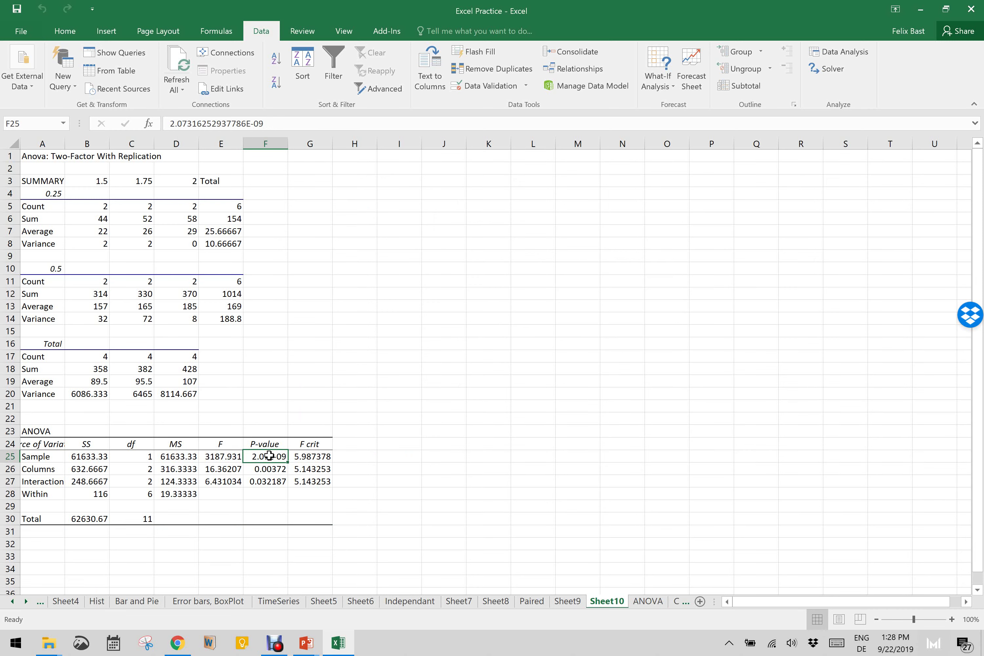
left_click(271, 481)
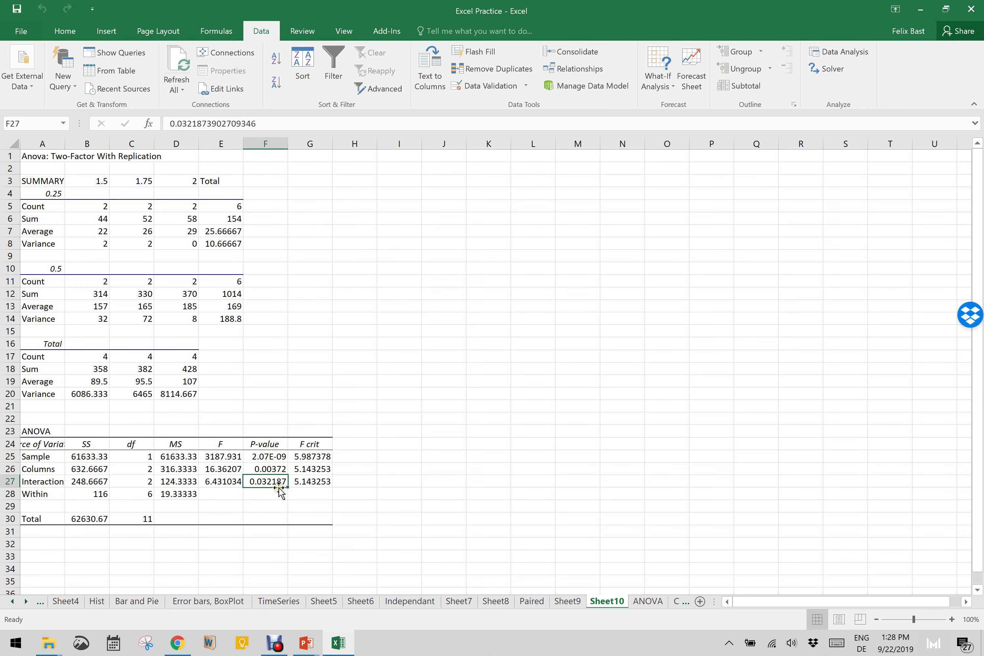
left_click(273, 455)
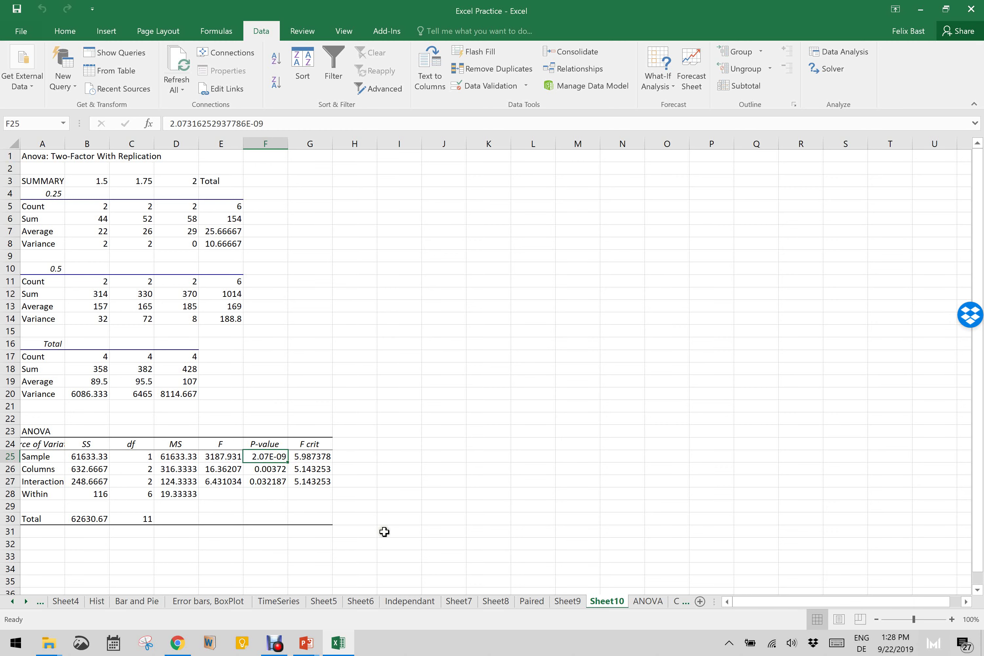
left_click(645, 601)
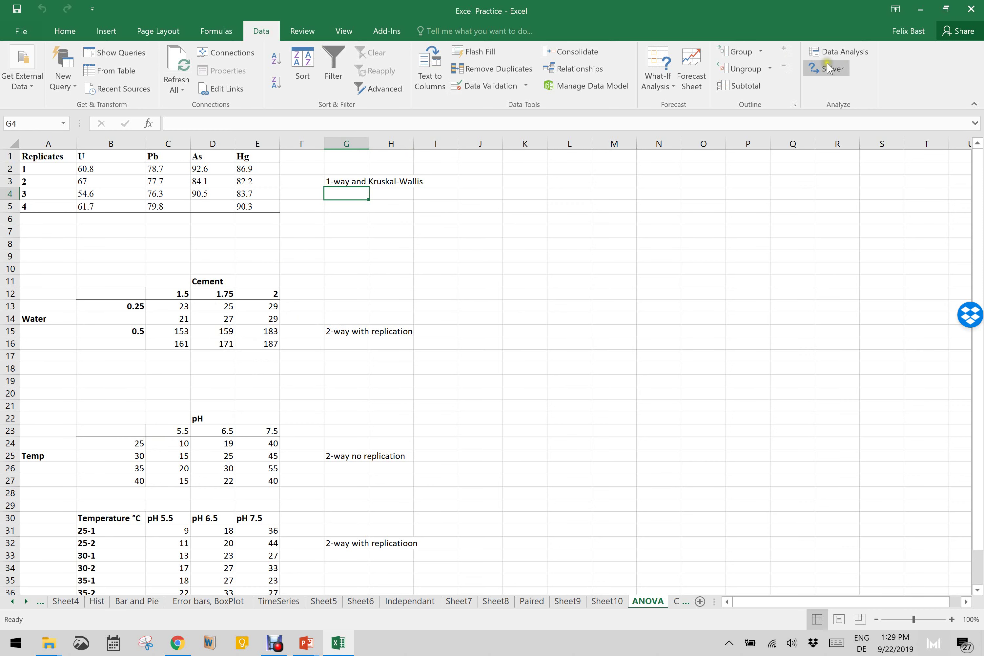
Set a with-replication ANOVA to input B23:E27, then cancel it and choose the without-replication tool instead
left_click(842, 53)
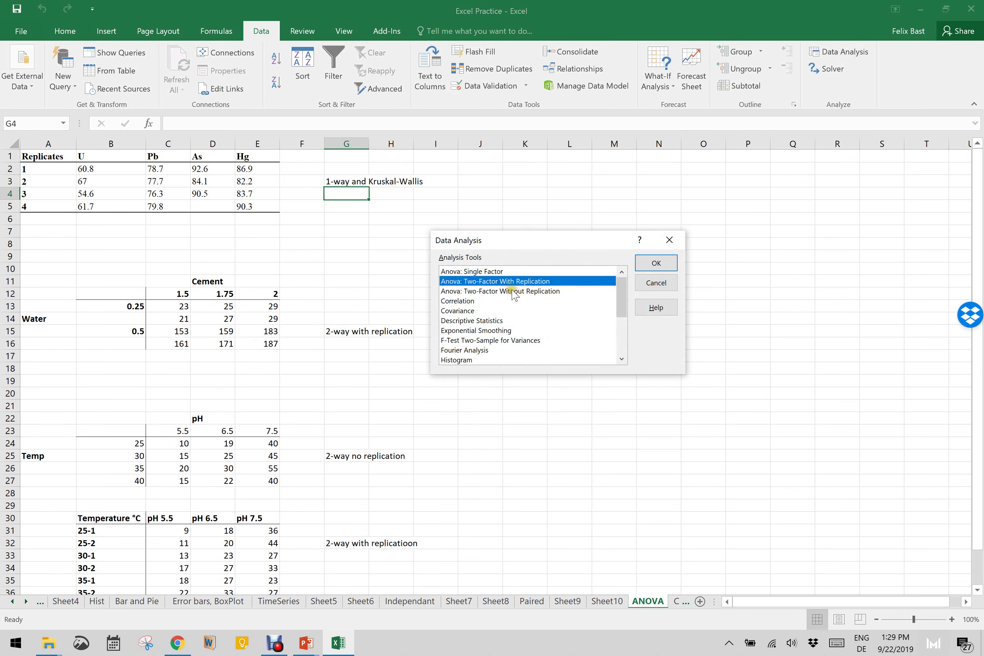
left_click(657, 263)
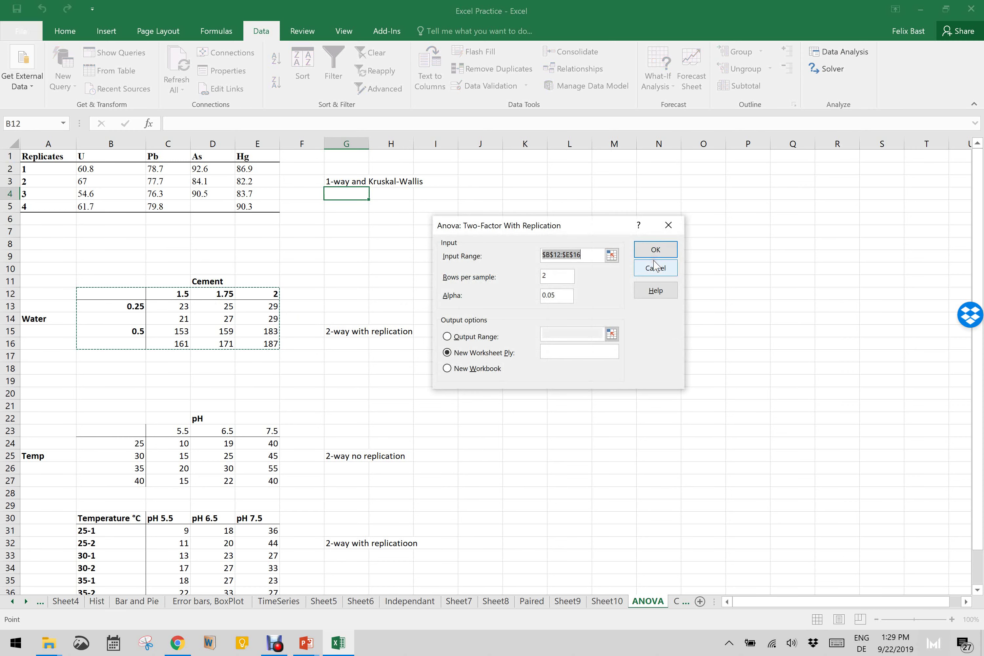
left_click(611, 255)
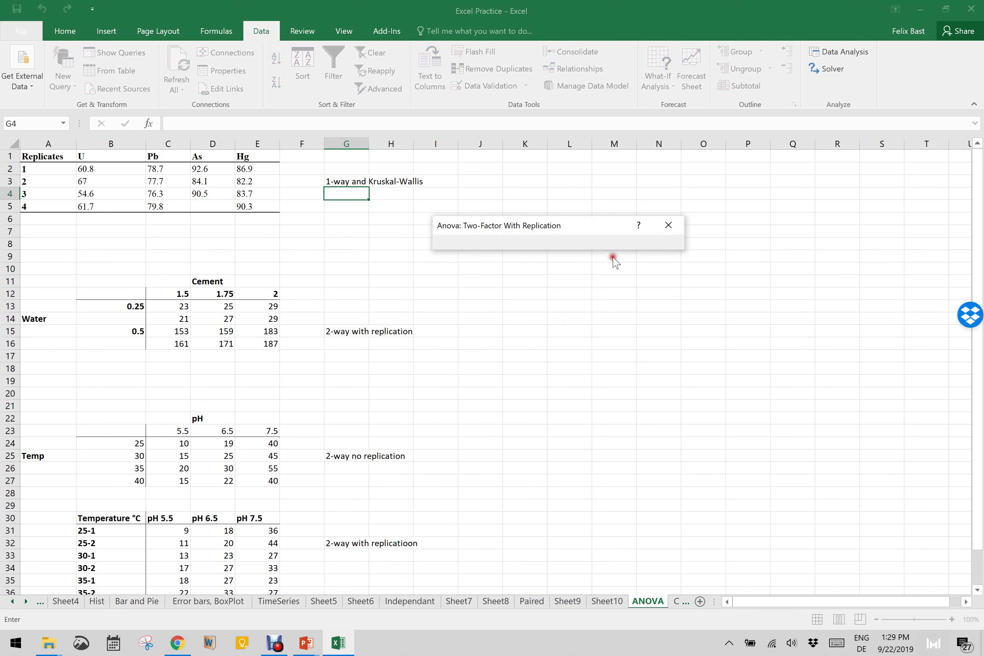
left_click_drag(126, 430, 262, 478)
key("Return")
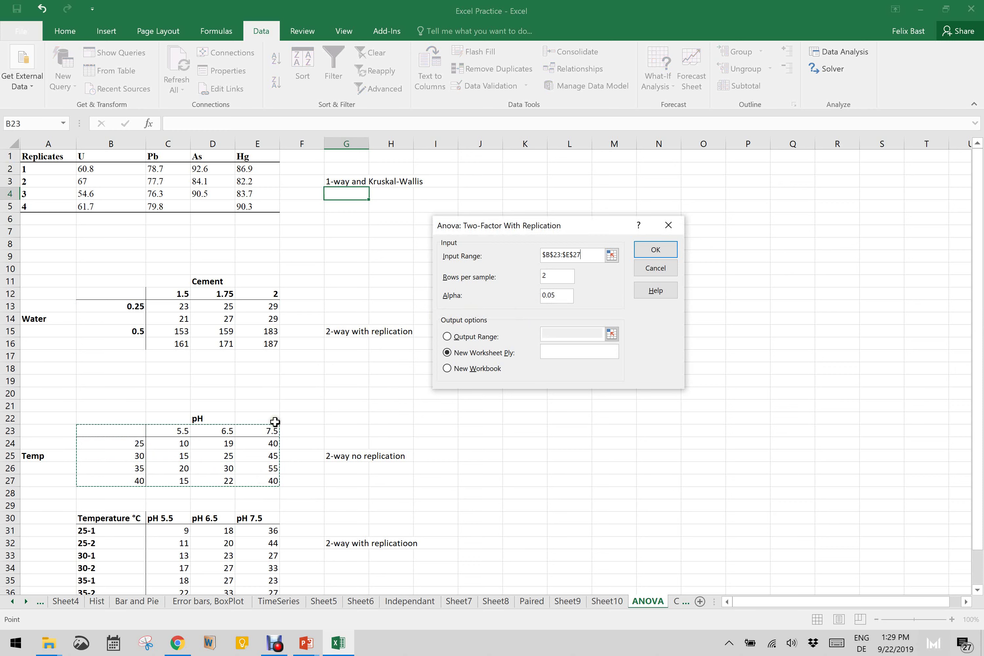
left_click(657, 268)
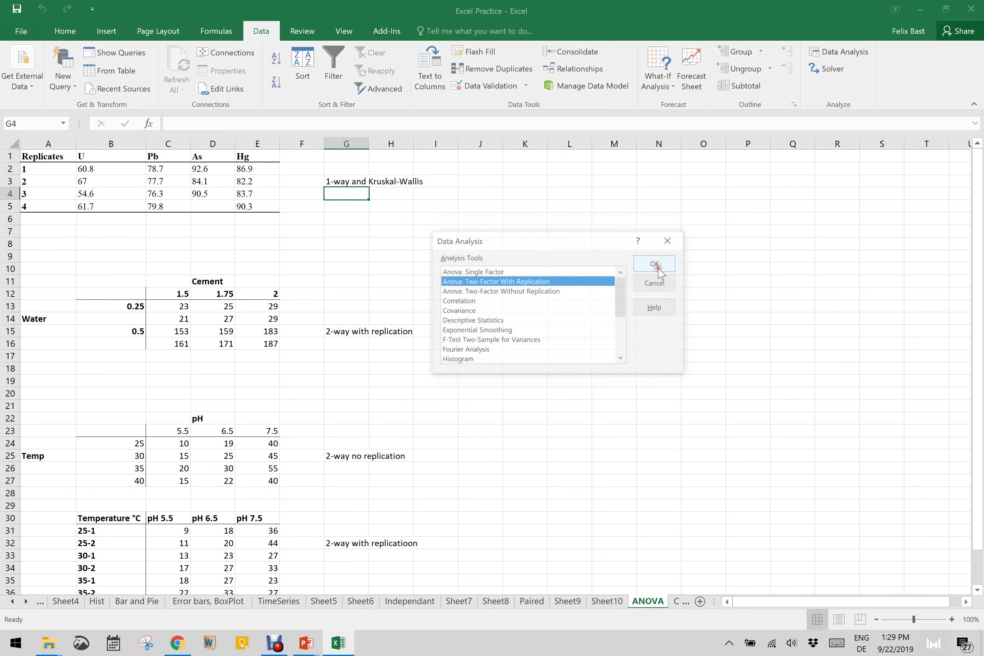
left_click(523, 292)
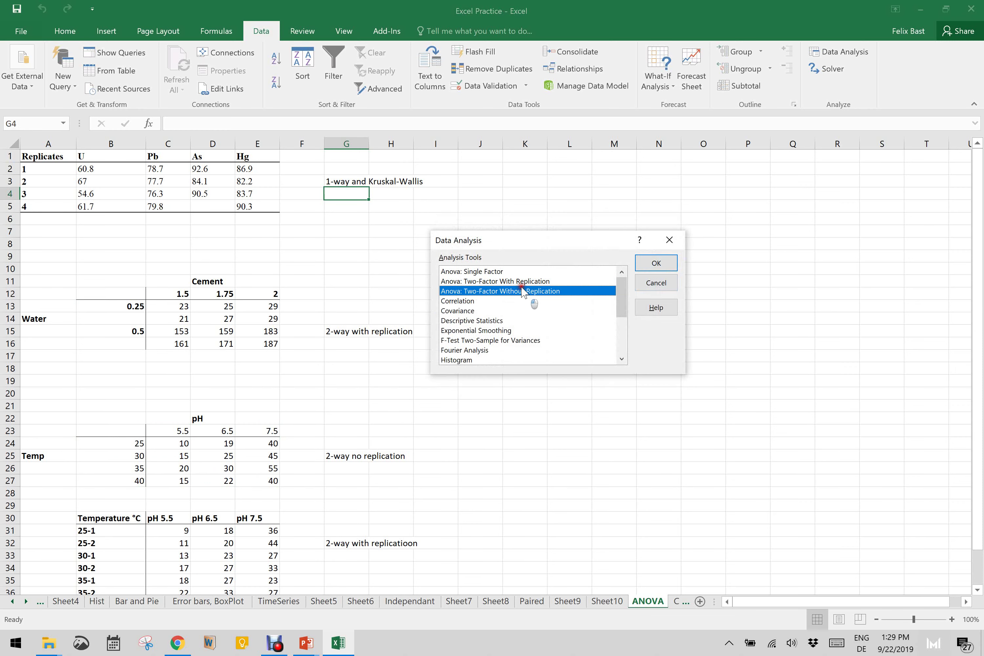
Run Anova: Two-Factor Without Replication on B23:E27 with Labels and check the Rows p-value 0.00228
left_click(657, 268)
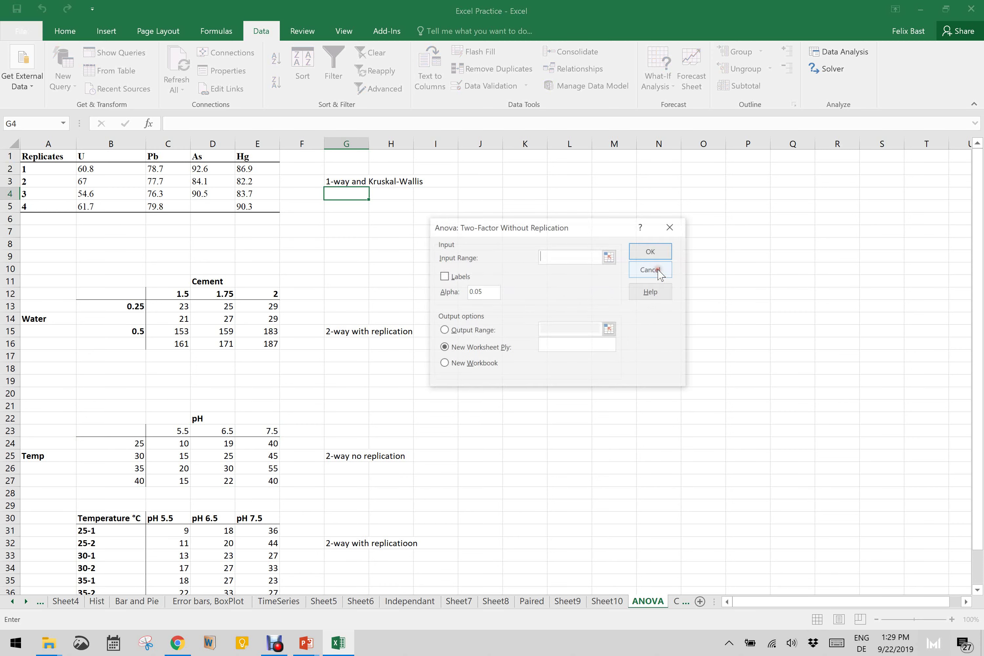
left_click(609, 256)
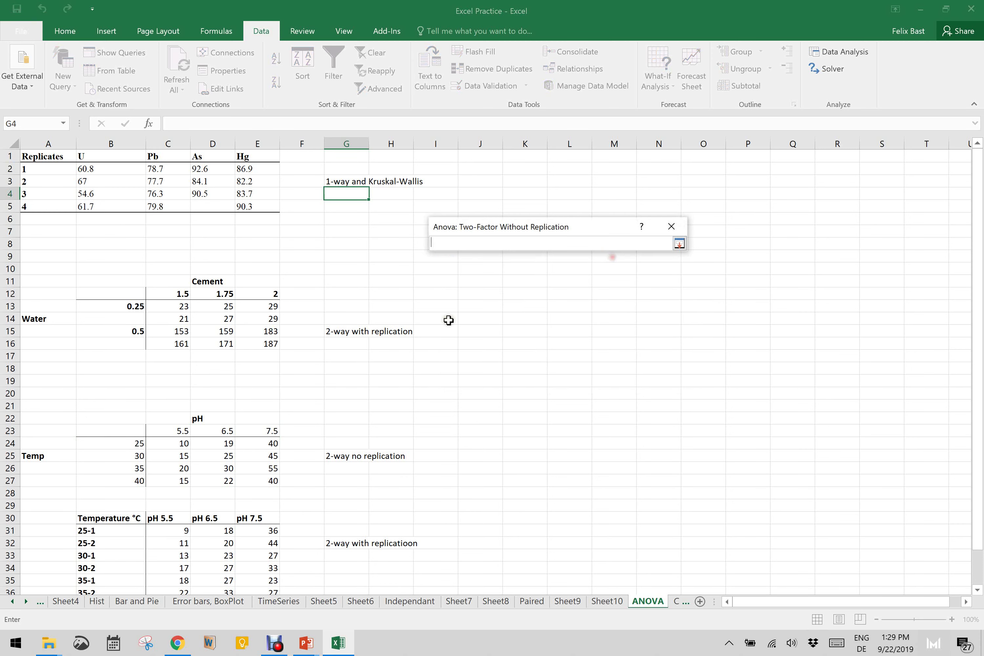
left_click(140, 432)
left_click_drag(139, 431, 257, 478)
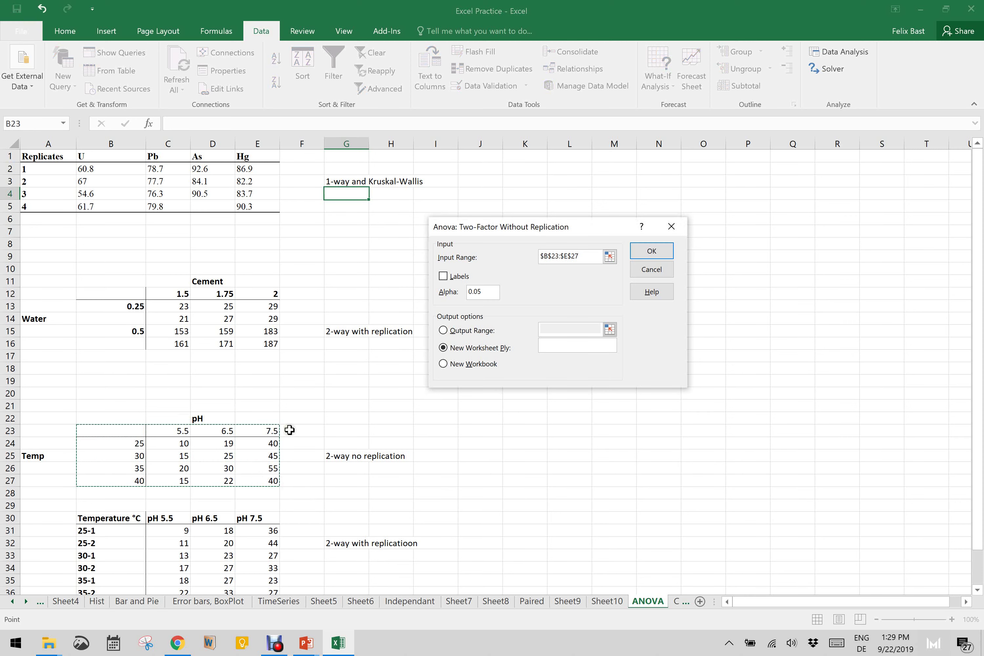
left_click(461, 277)
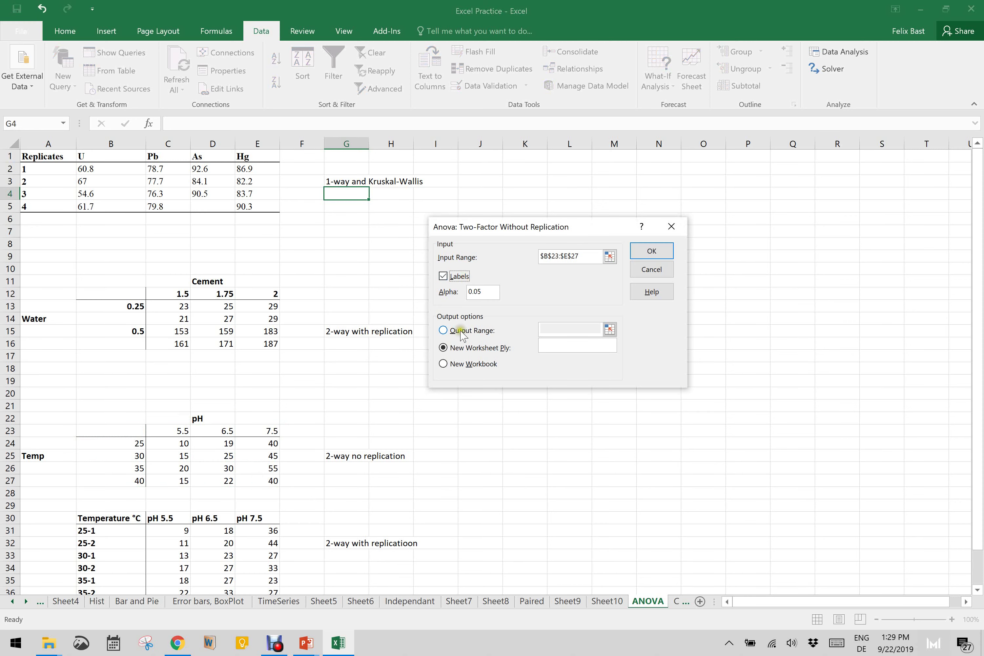
left_click(652, 253)
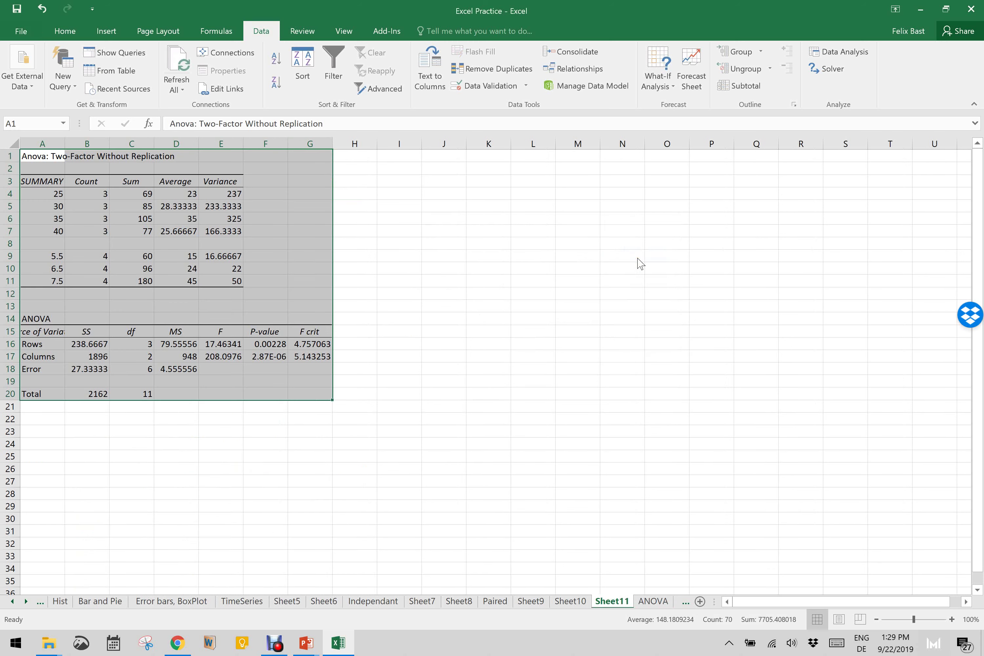
left_click(262, 347)
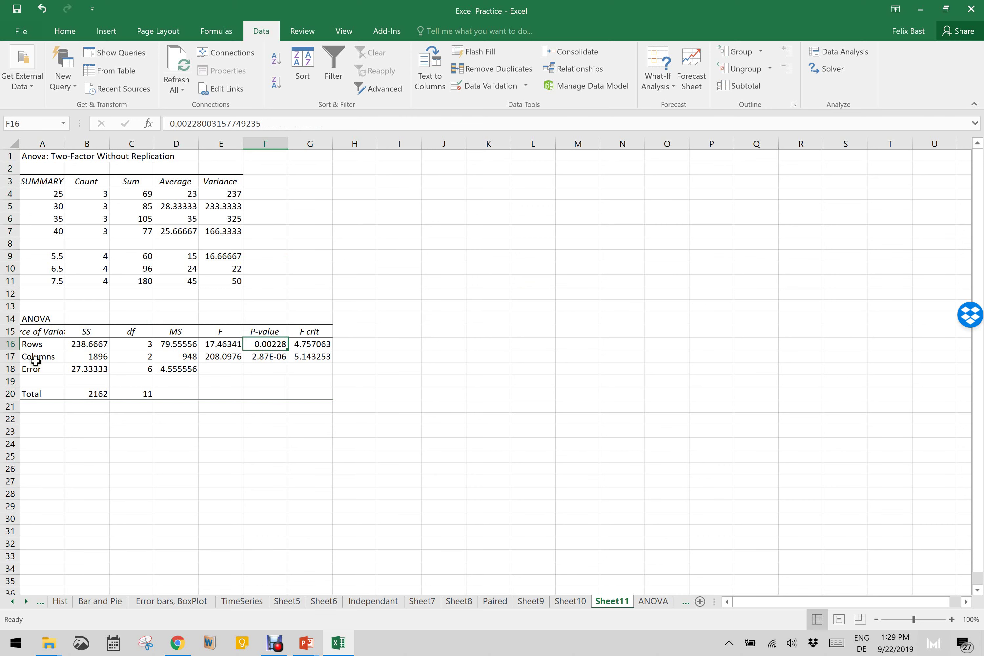
Check the Columns p-value 2.87E-06, then go to the ANOVA sheet's Temperature °C by pH table
left_click(269, 359)
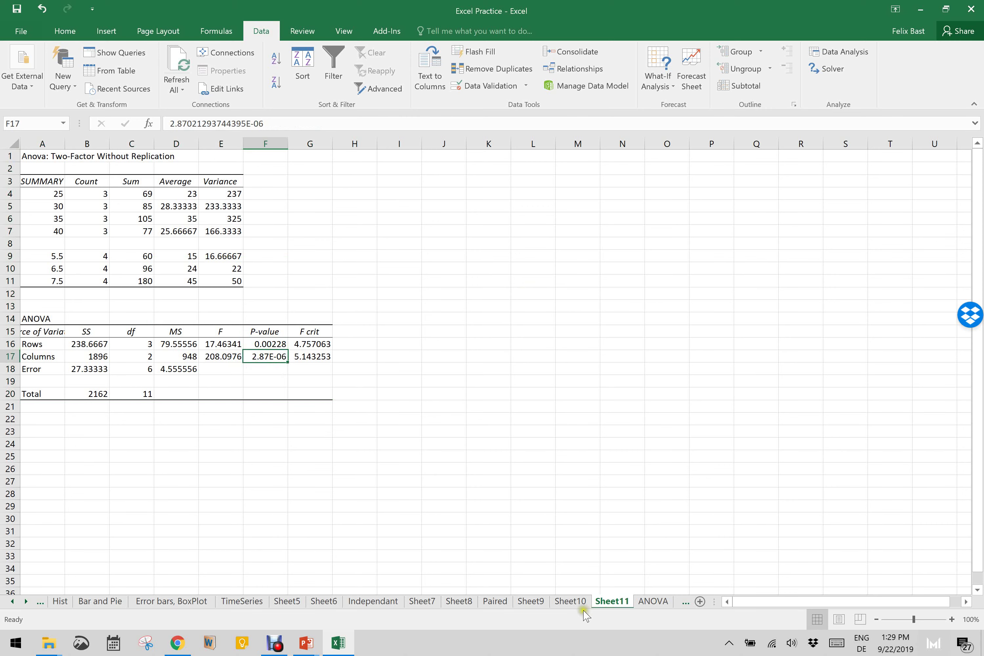
left_click(646, 601)
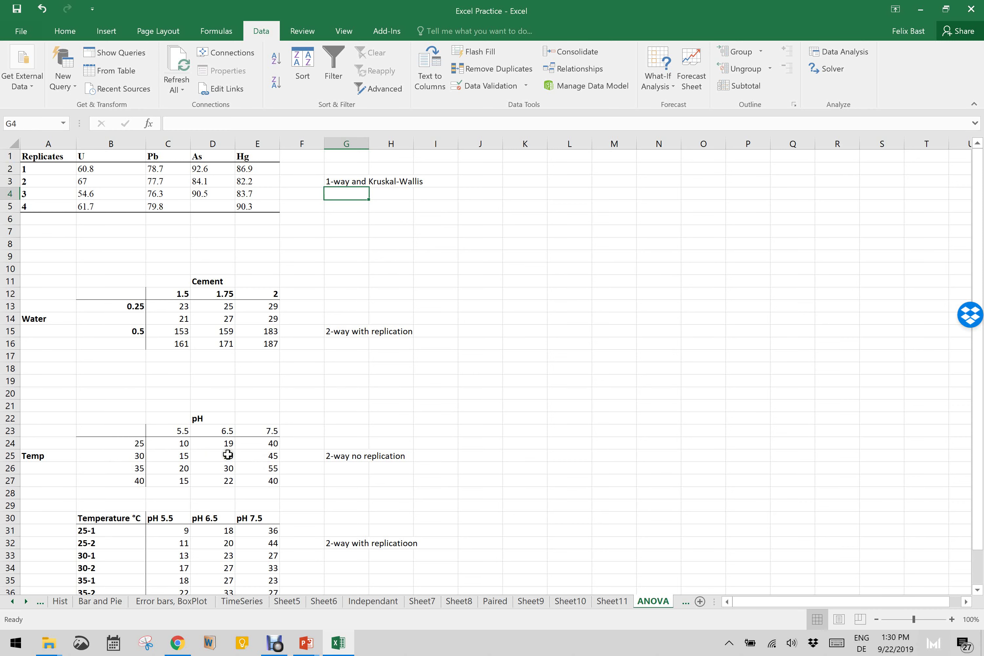
scroll(228, 455, "down", 2)
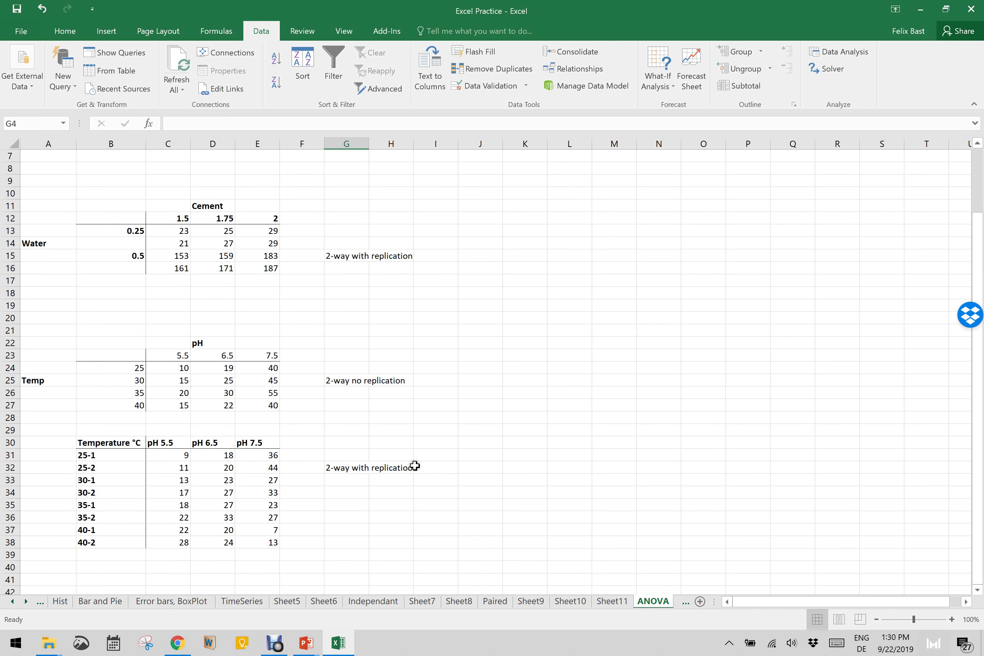
left_click(205, 465)
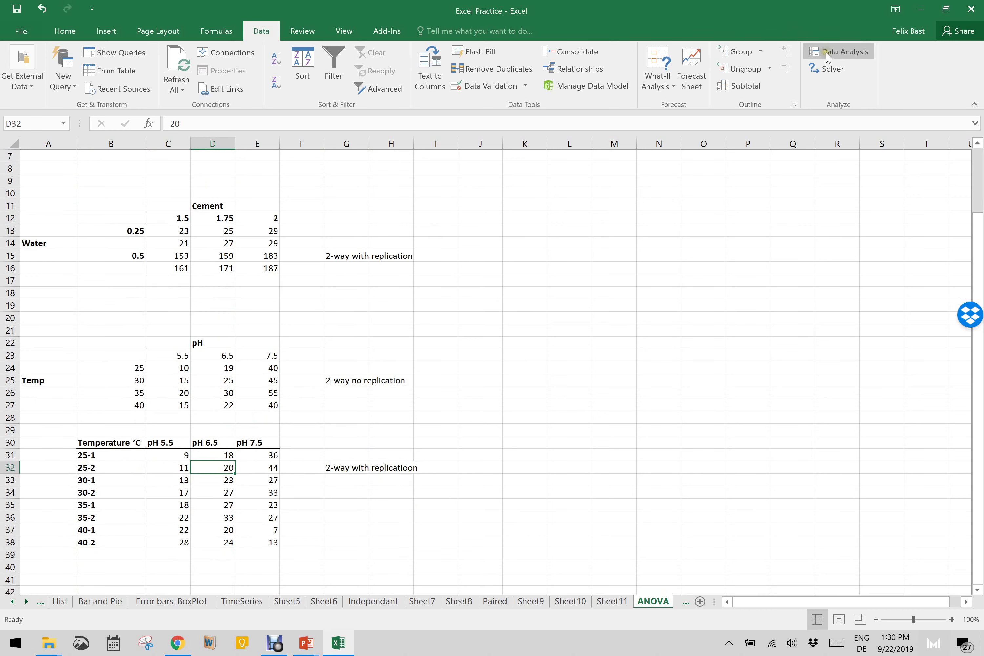
Start Anova: Two-Factor With Replication and set its input range to B30:E38
left_click(839, 51)
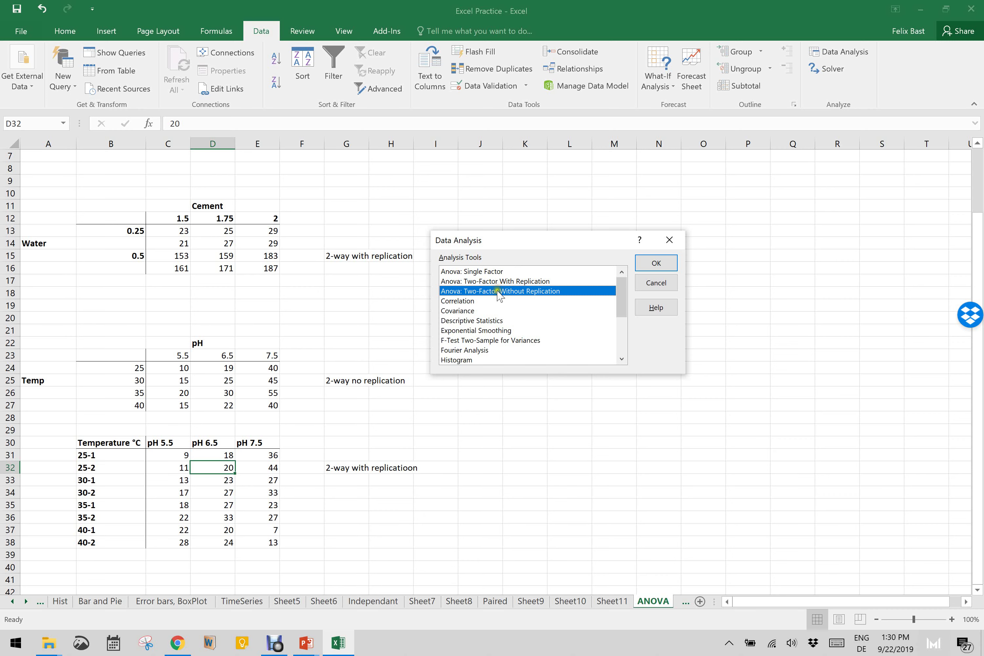
left_click(525, 282)
left_click(653, 262)
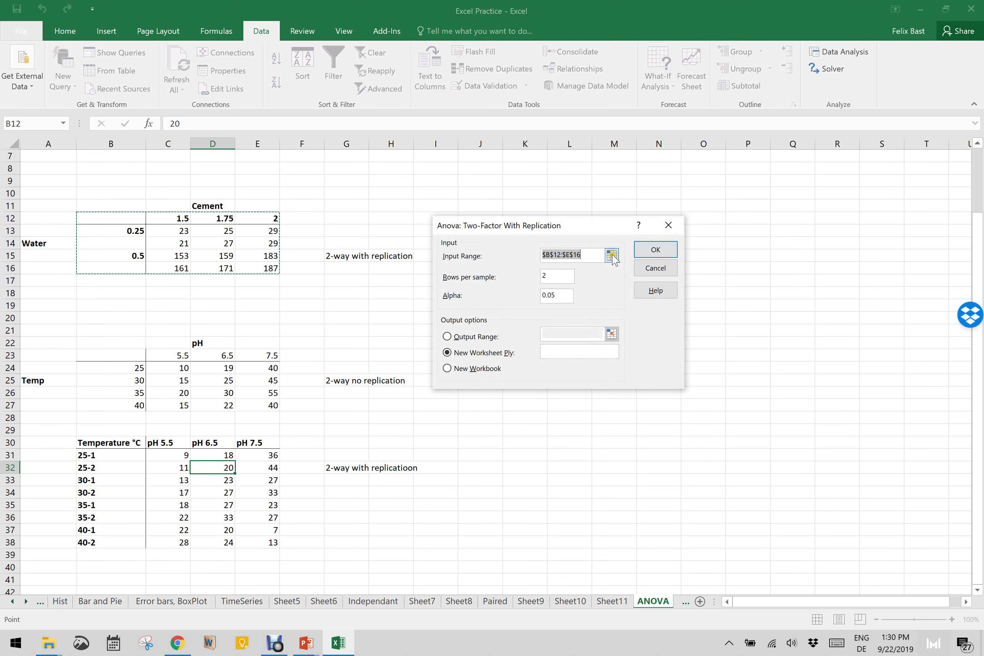
left_click(611, 255)
left_click(132, 444)
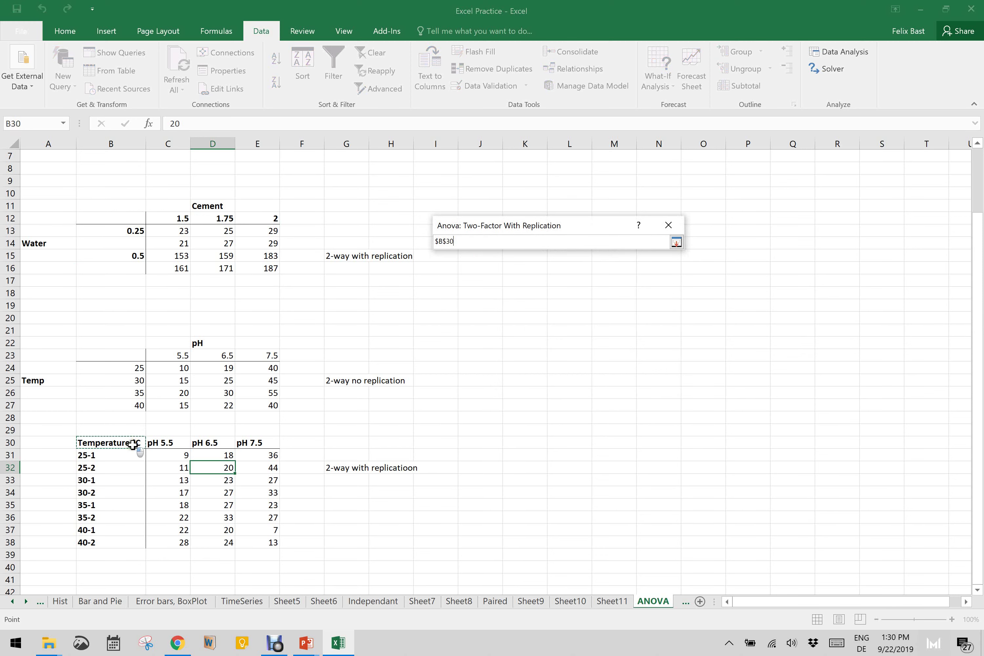
left_click_drag(132, 444, 260, 537)
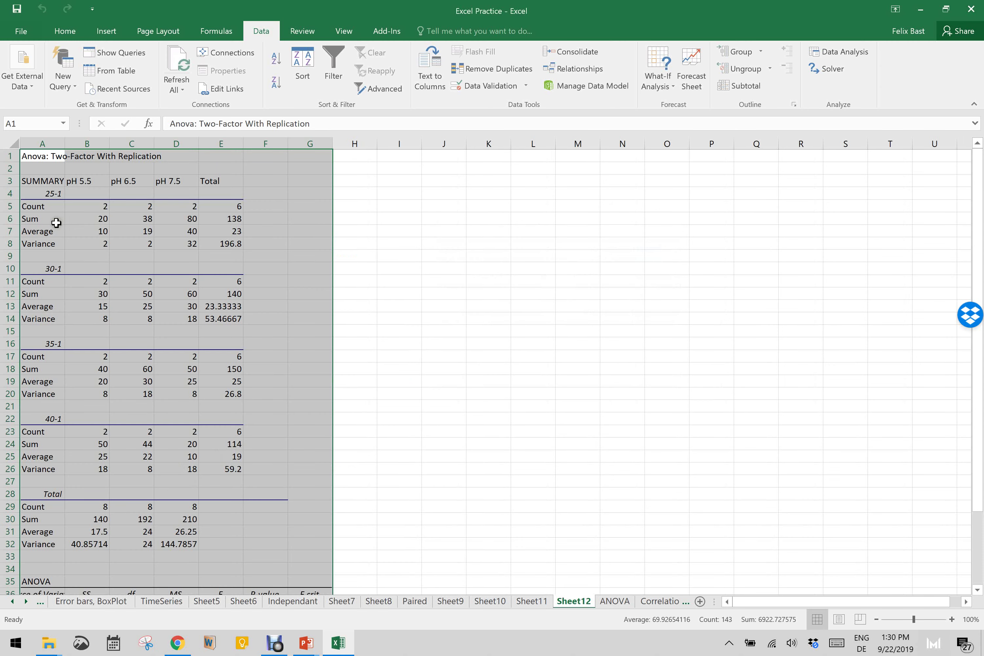
Read the Sample, Columns and Interaction p-values in F37:F39, then select F6 on the ANOVA sheet
scroll(96, 188, "down", 4)
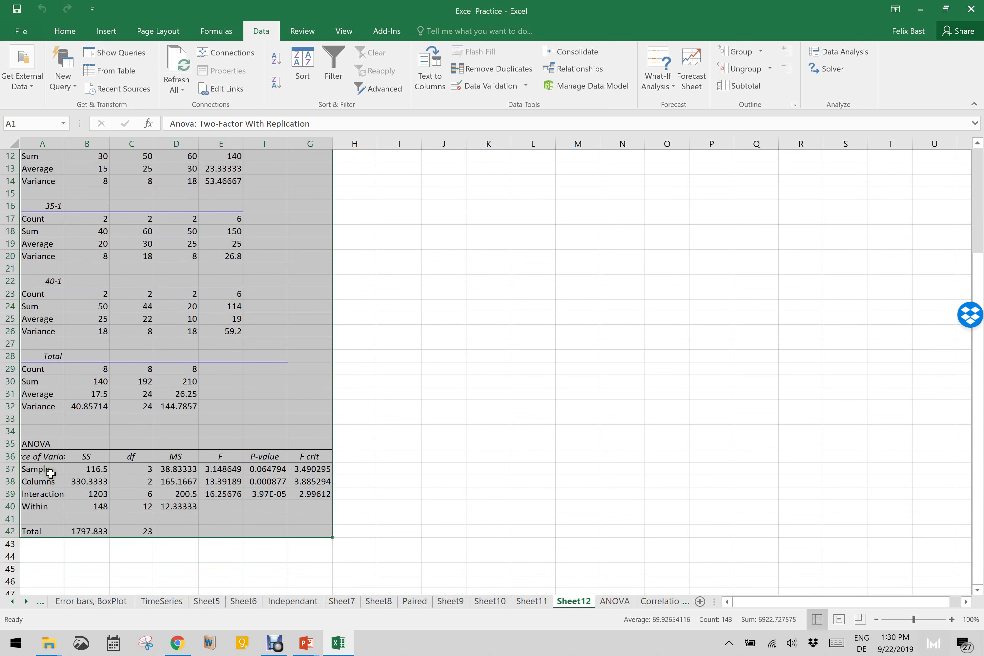
left_click(268, 470)
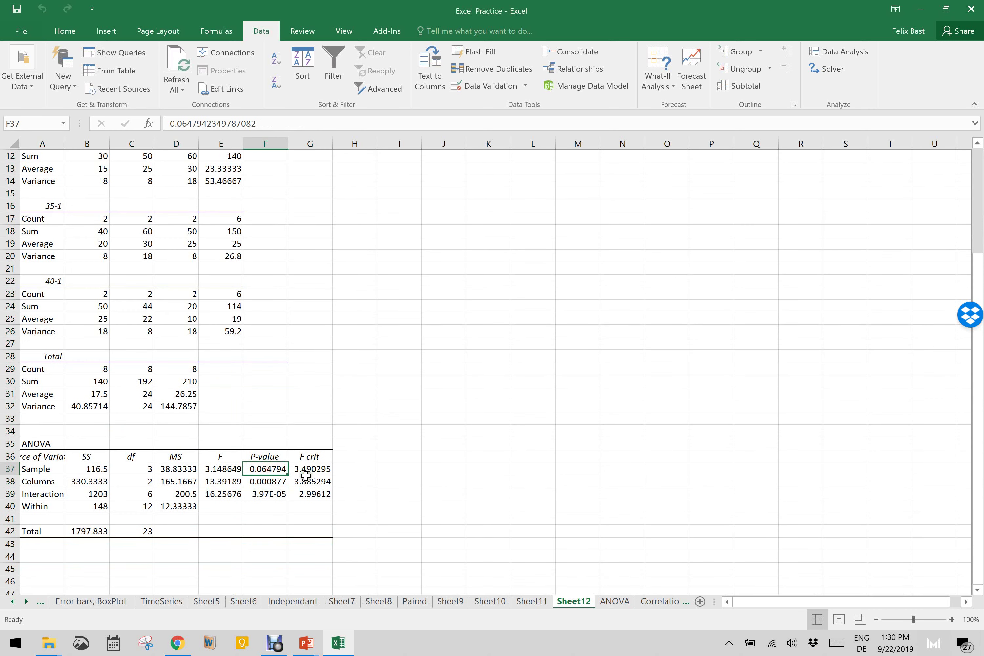
left_click(270, 483)
left_click(277, 492)
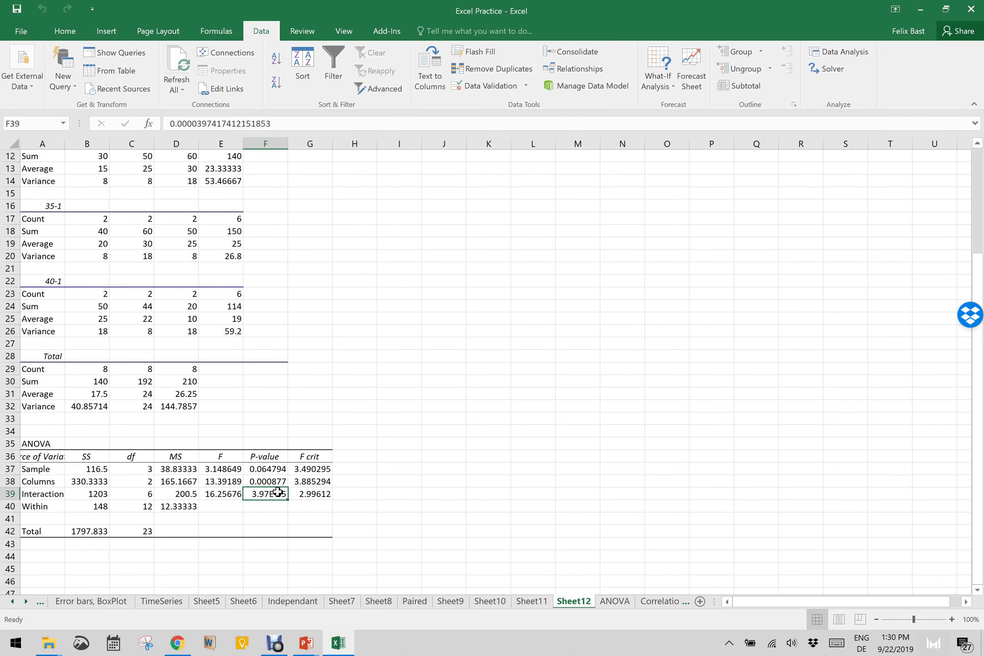
left_click(618, 604)
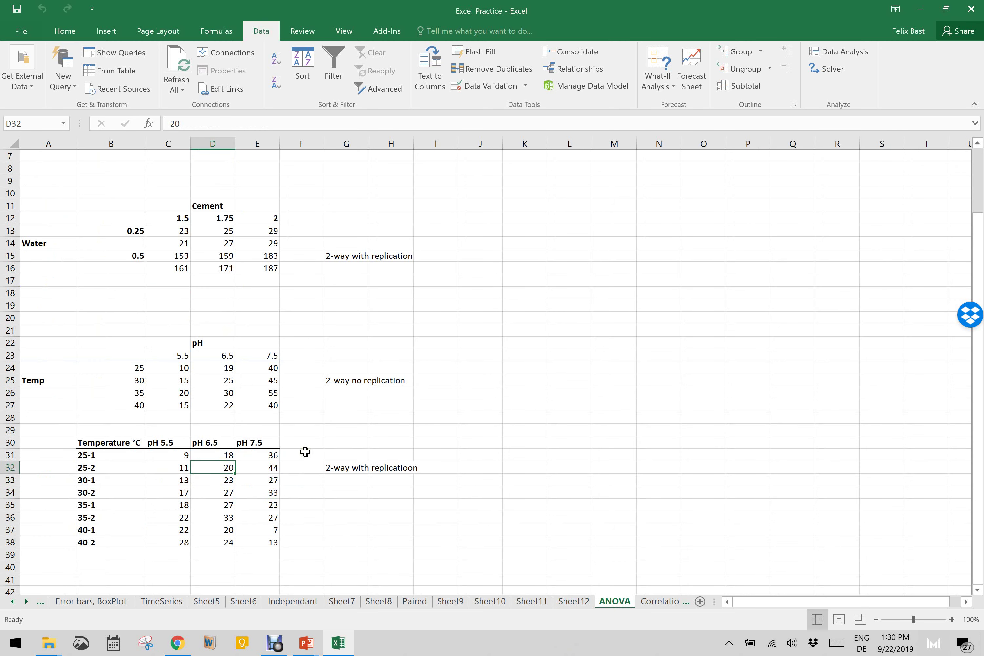
scroll(305, 452, "up", 2)
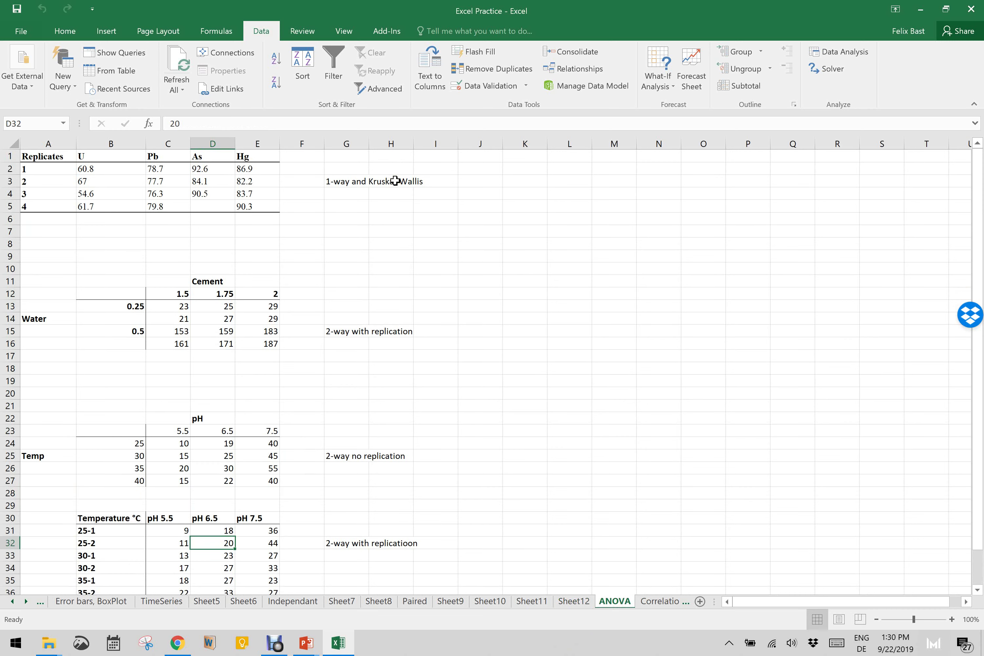
left_click(297, 220)
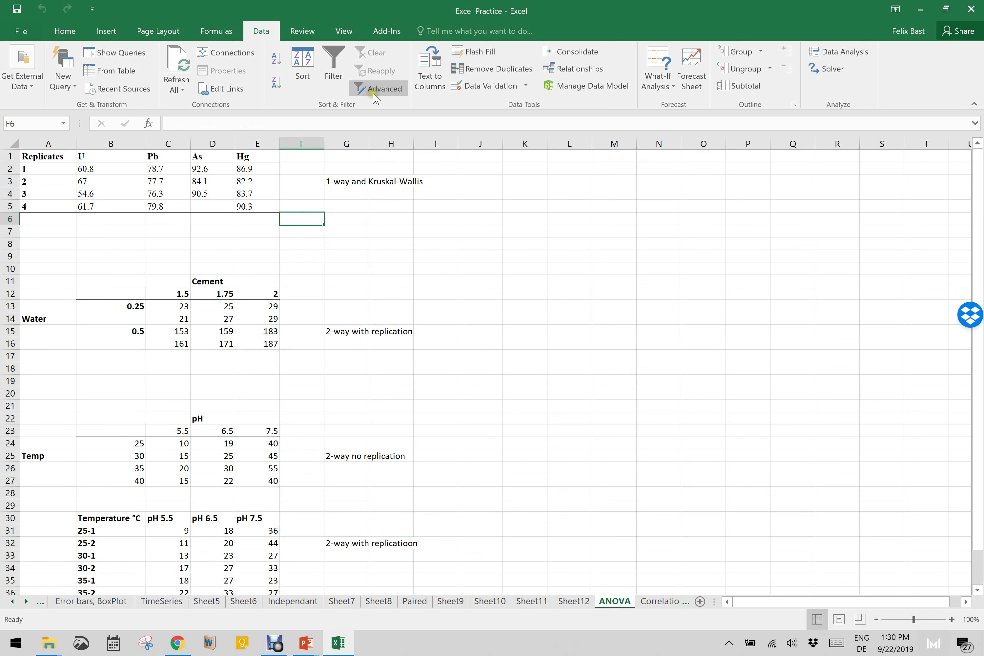
Open Real Statistics Data Analysis Tools from Add-Ins and launch Follow-up Anova on the Anova tab
left_click(385, 33)
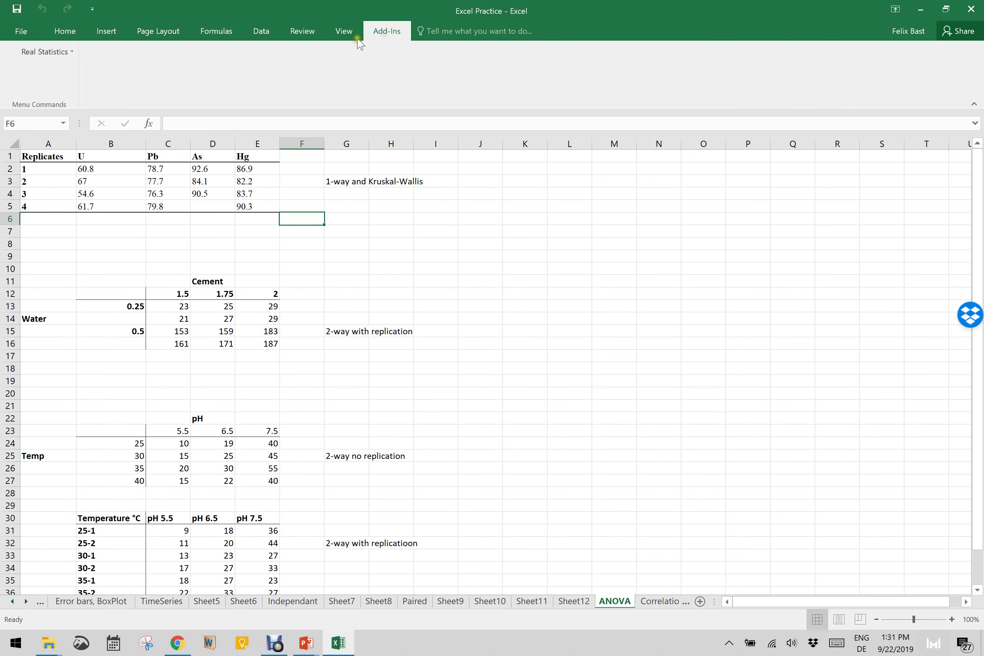
left_click(67, 51)
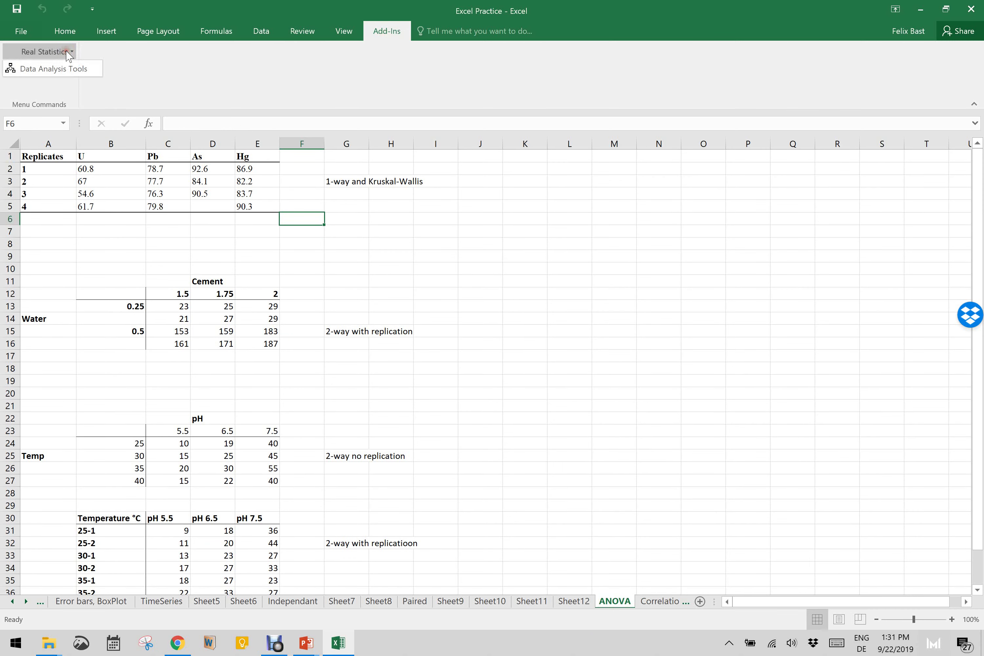
left_click(58, 69)
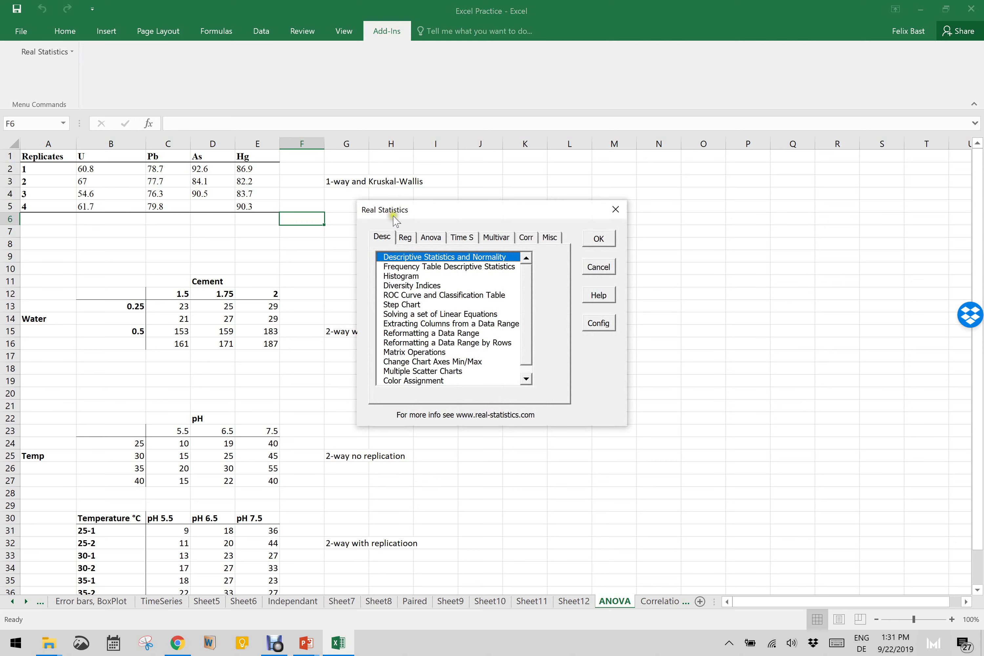
left_click(431, 238)
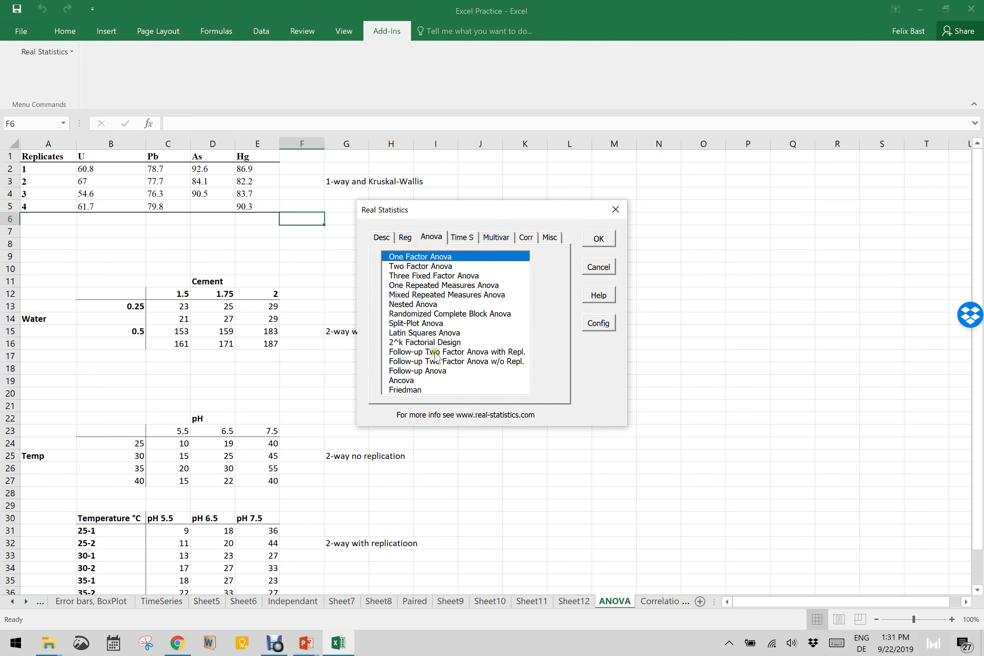
left_click(435, 372)
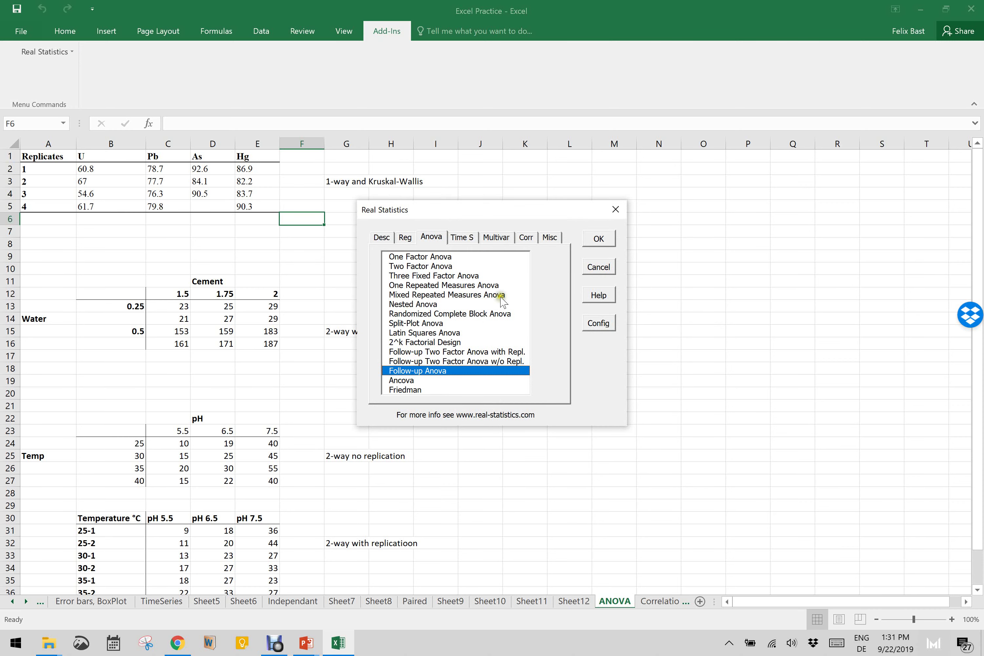
left_click(594, 243)
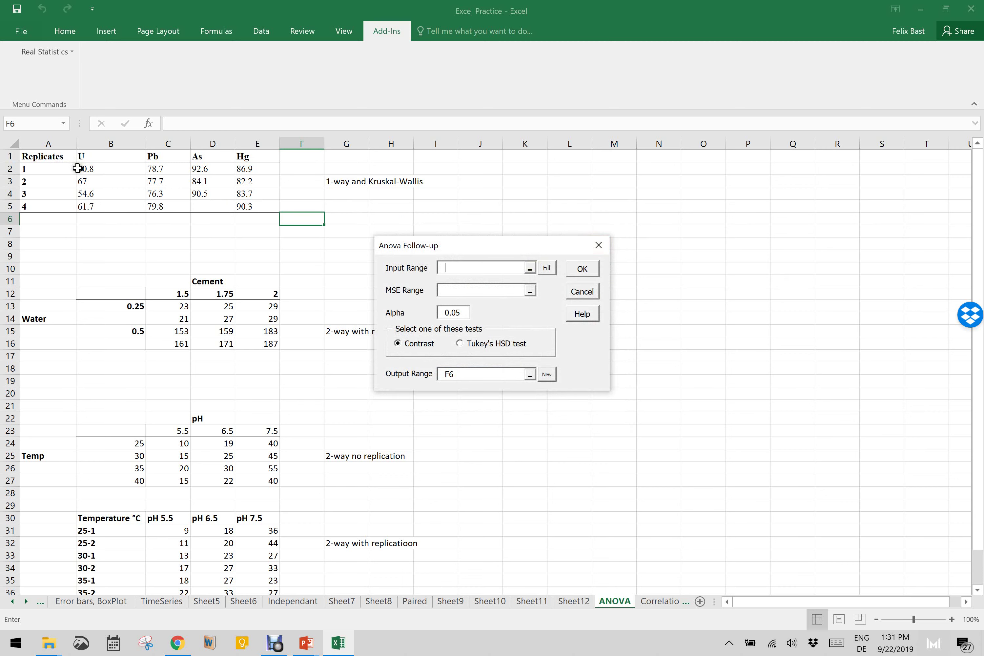
Try a Tukey's HSD follow-up on B2:E5 and dismiss the numeric-values error
left_click_drag(84, 169, 244, 206)
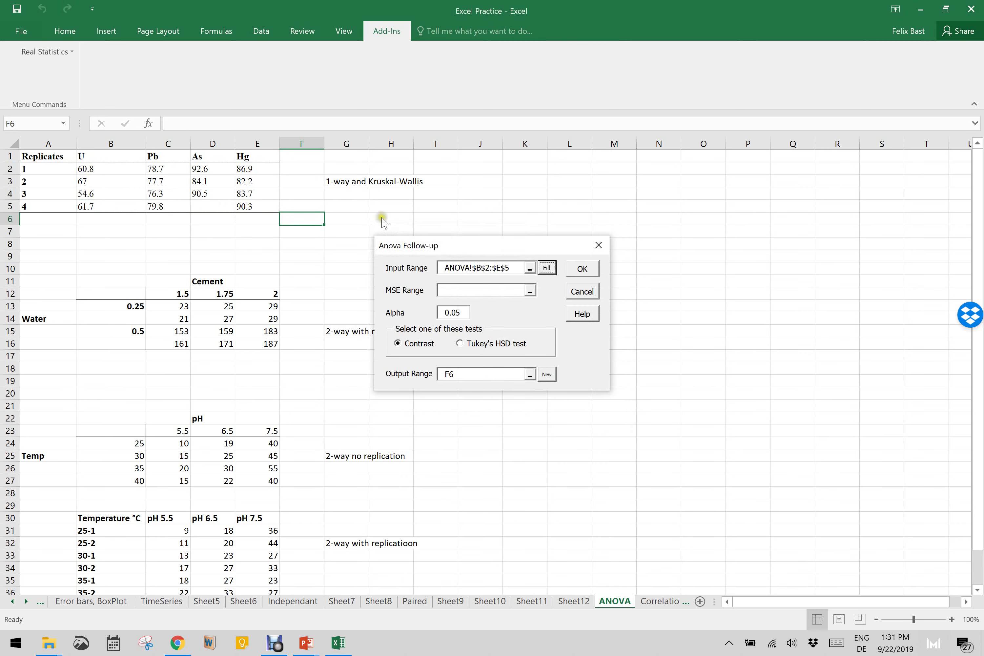
left_click(471, 344)
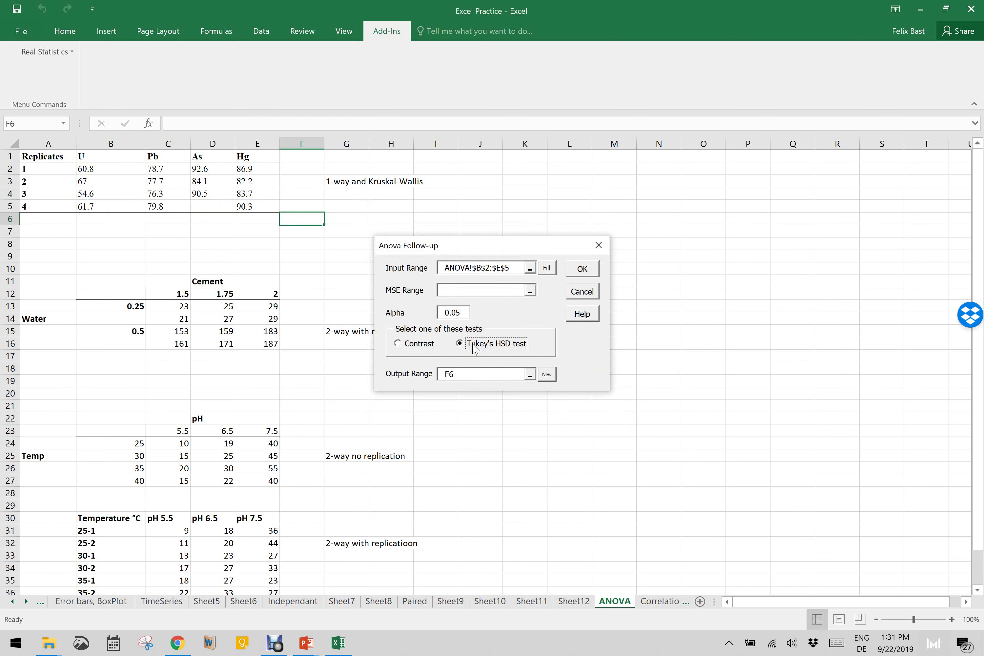
left_click(586, 269)
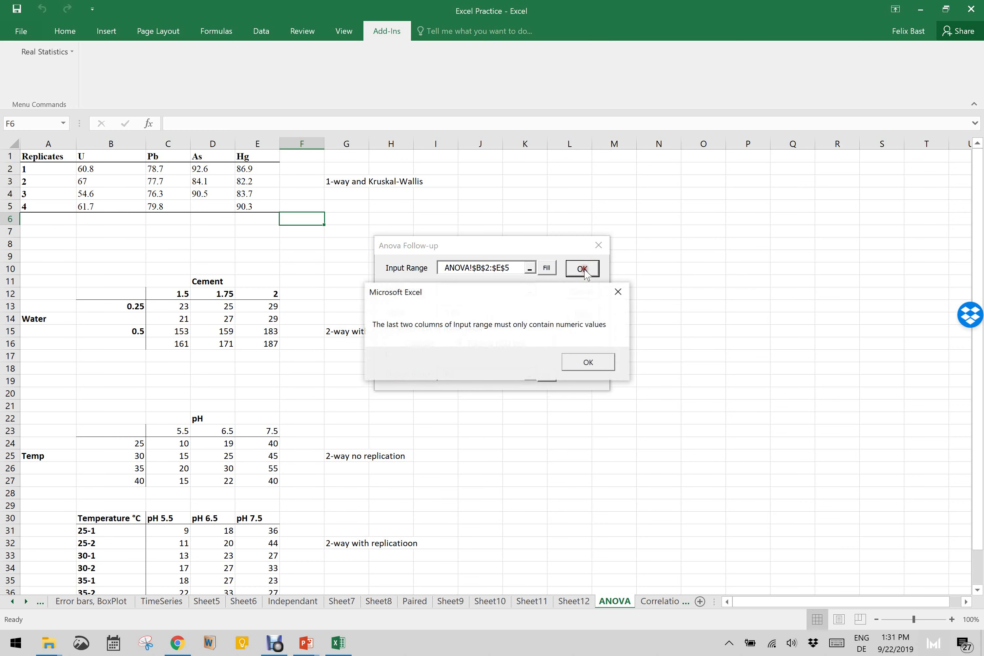
left_click(589, 363)
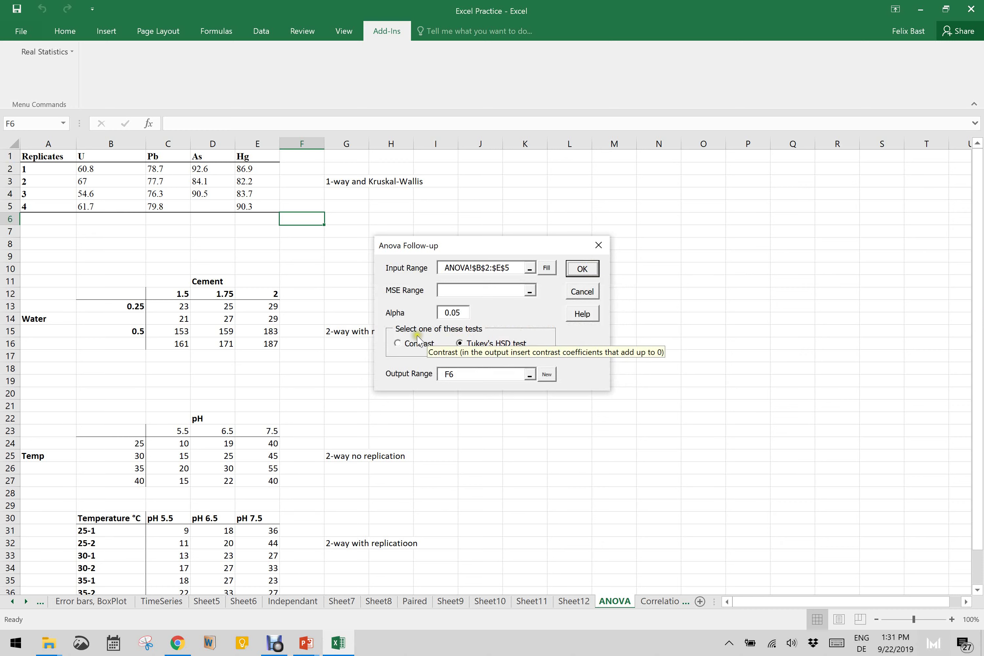
Retry with the Contrast test, dismiss the same error, and cancel the follow-up dialog
left_click(398, 344)
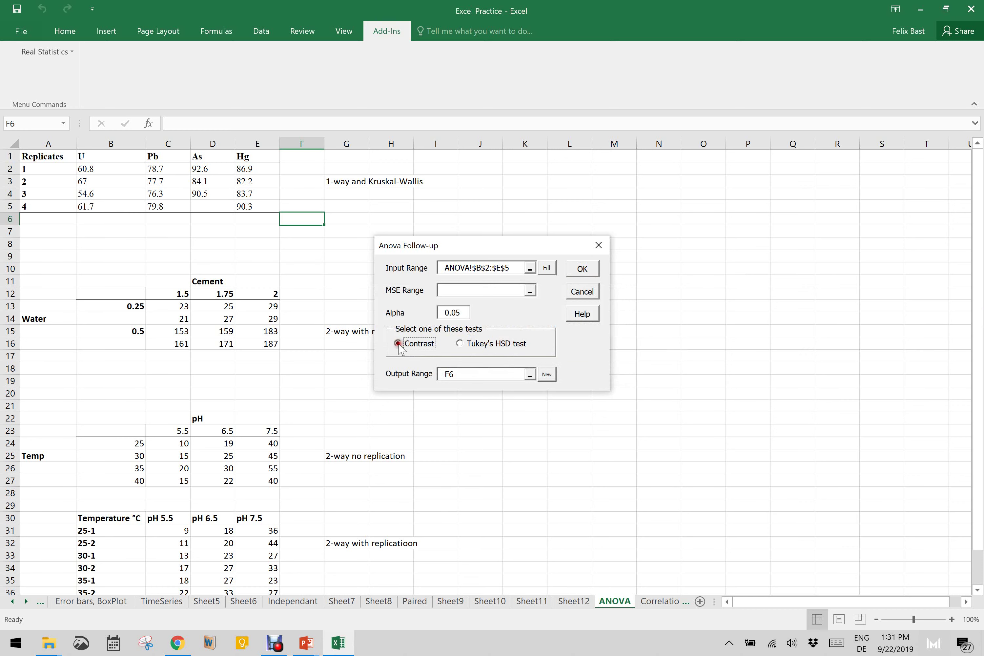
left_click(582, 269)
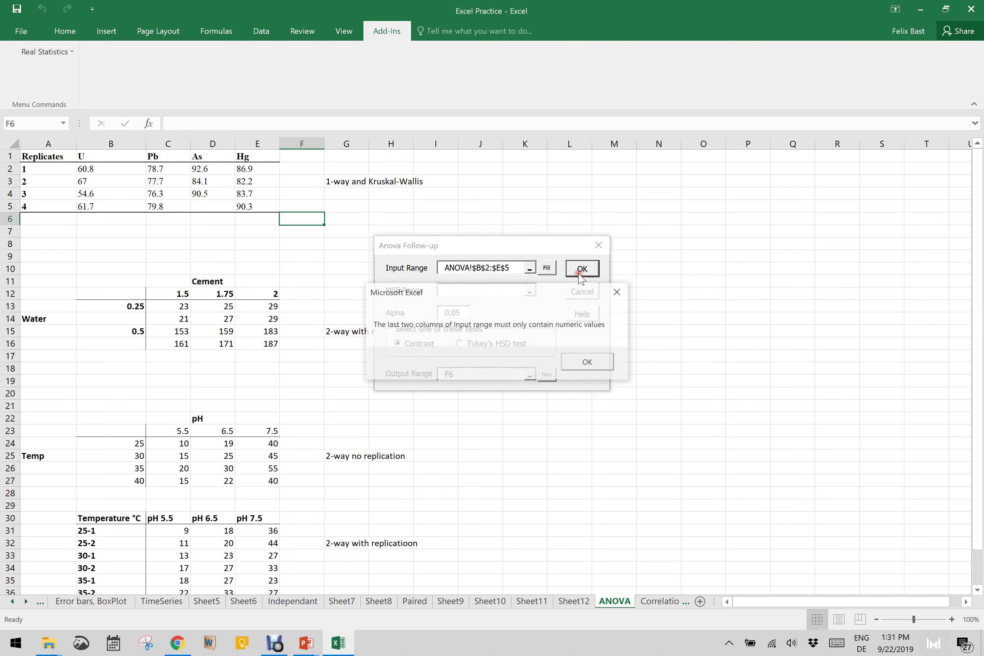
left_click(588, 362)
left_click(582, 291)
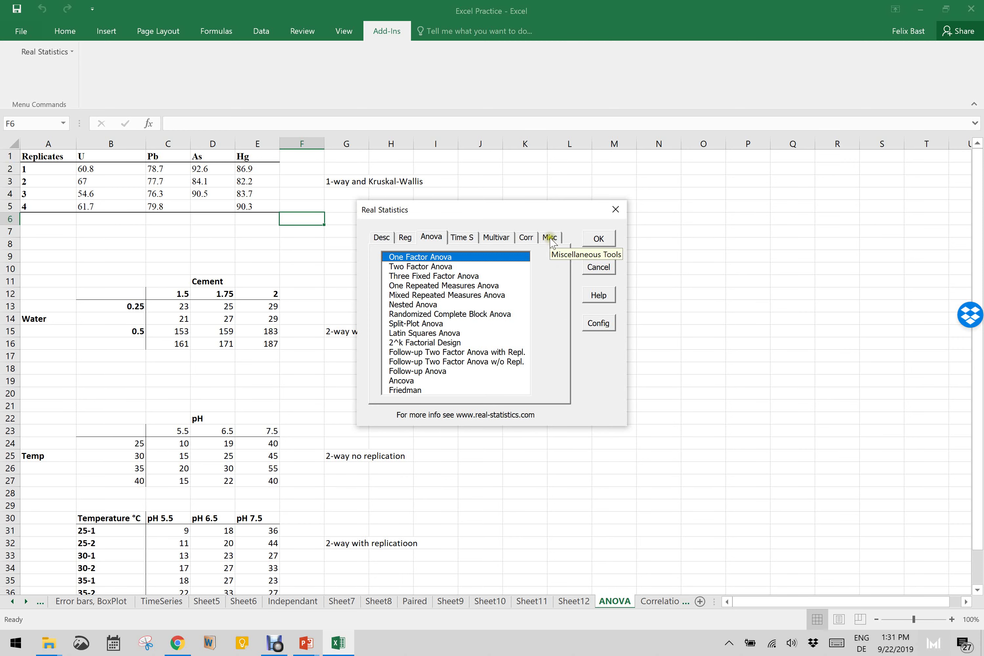
From the Misc tab's Non-parametric Tests, select Kruskal-Wallis Test and press GO
left_click(550, 239)
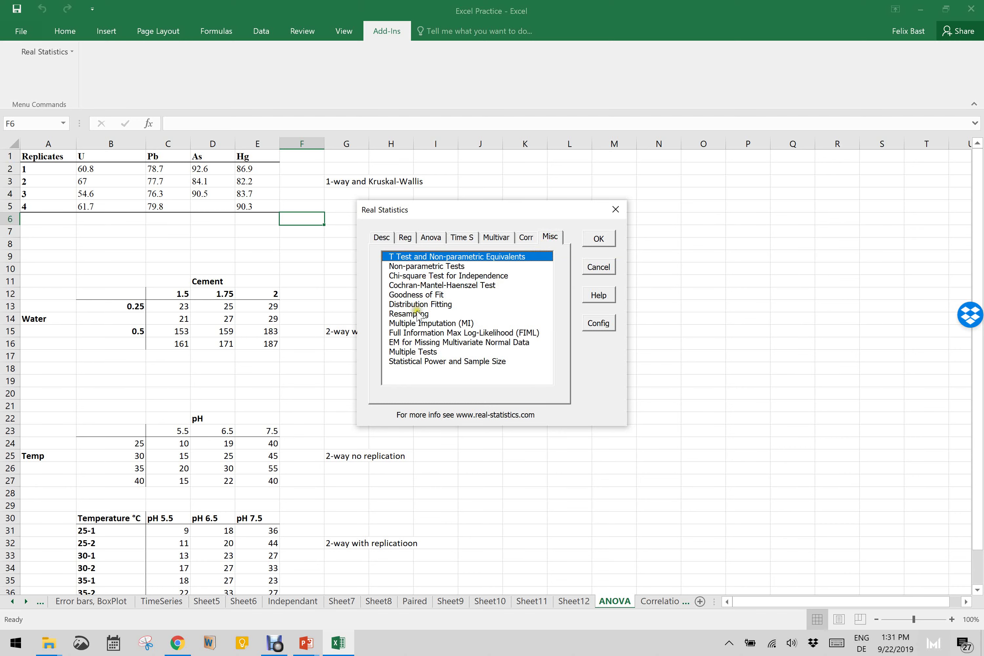
left_click(423, 266)
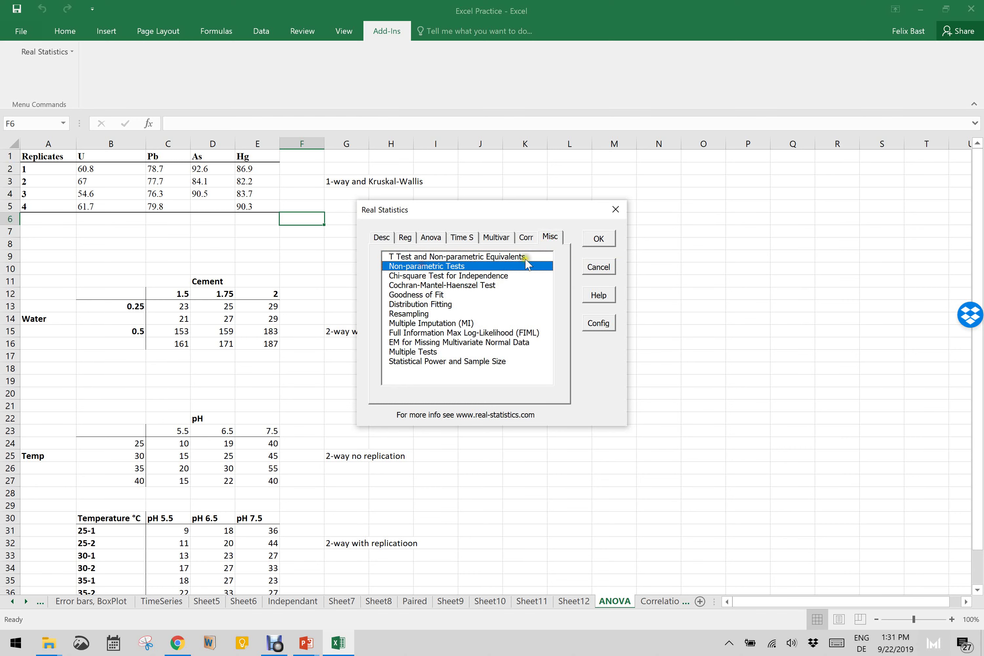
left_click(602, 241)
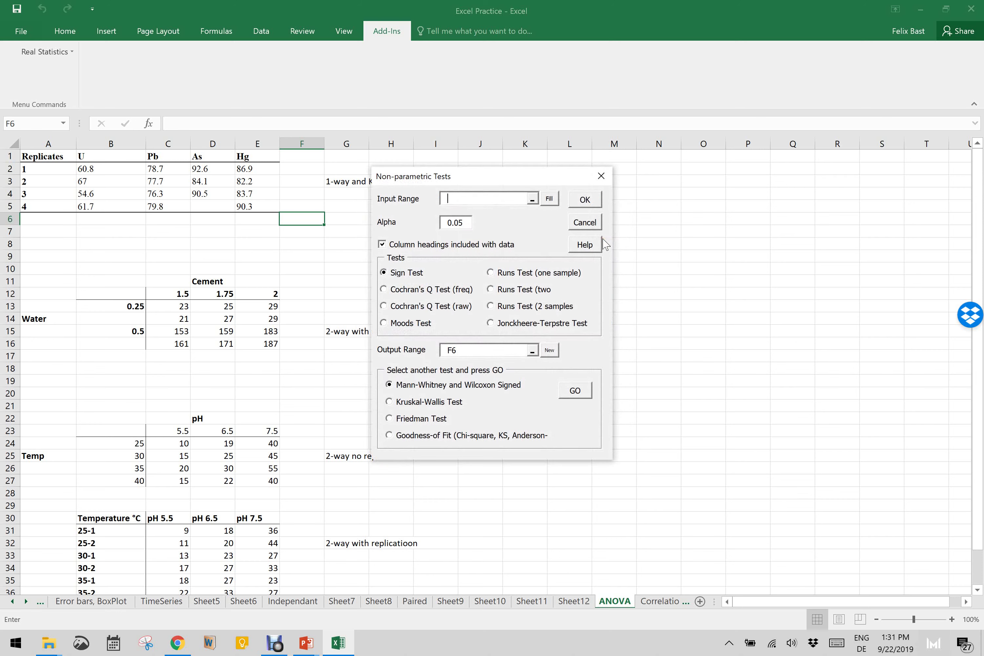
left_click(428, 404)
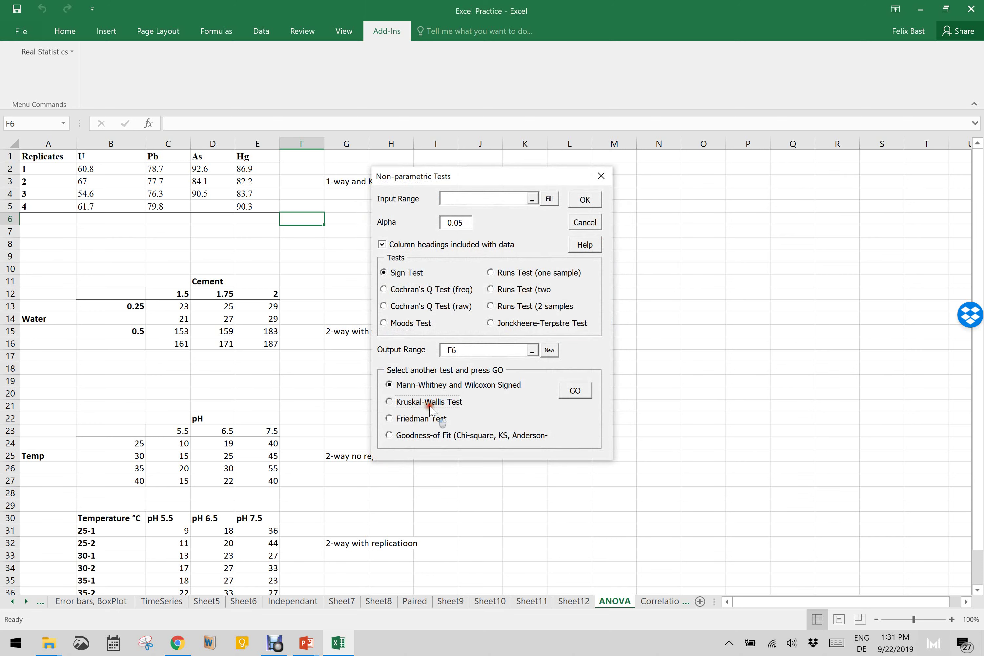
left_click(576, 389)
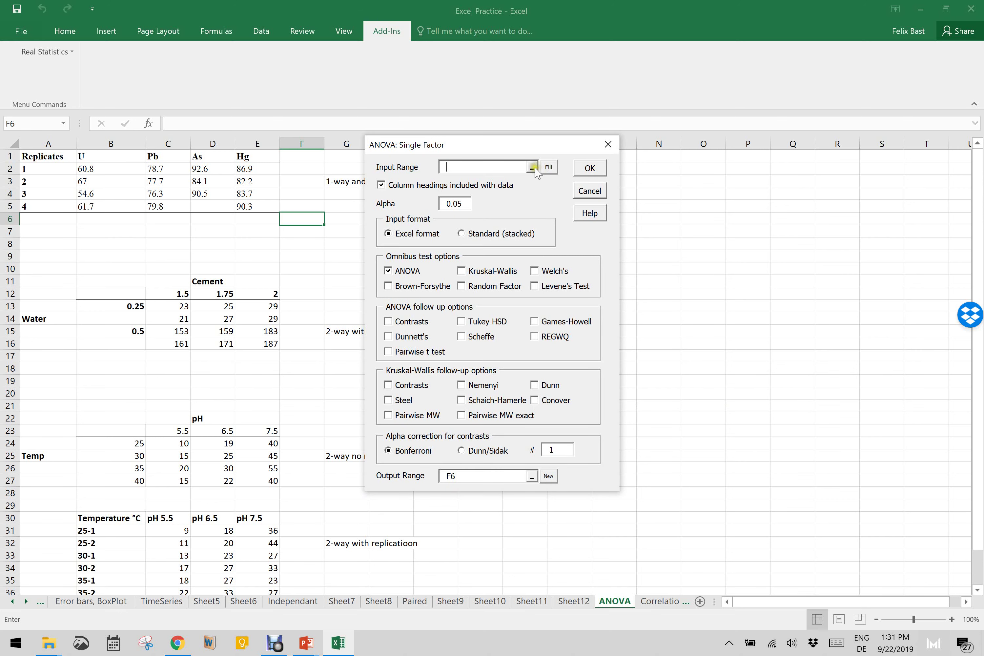
Set the input range to B1:E5, including the U, Pb, As and Hg headings
left_click(531, 168)
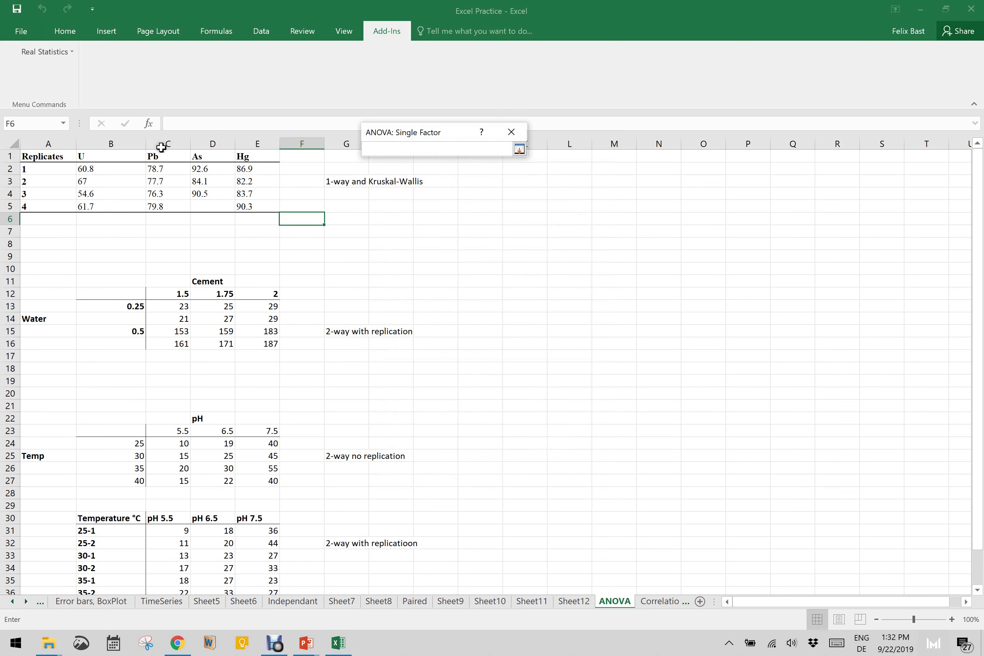
left_click_drag(84, 167, 242, 205)
key("Return")
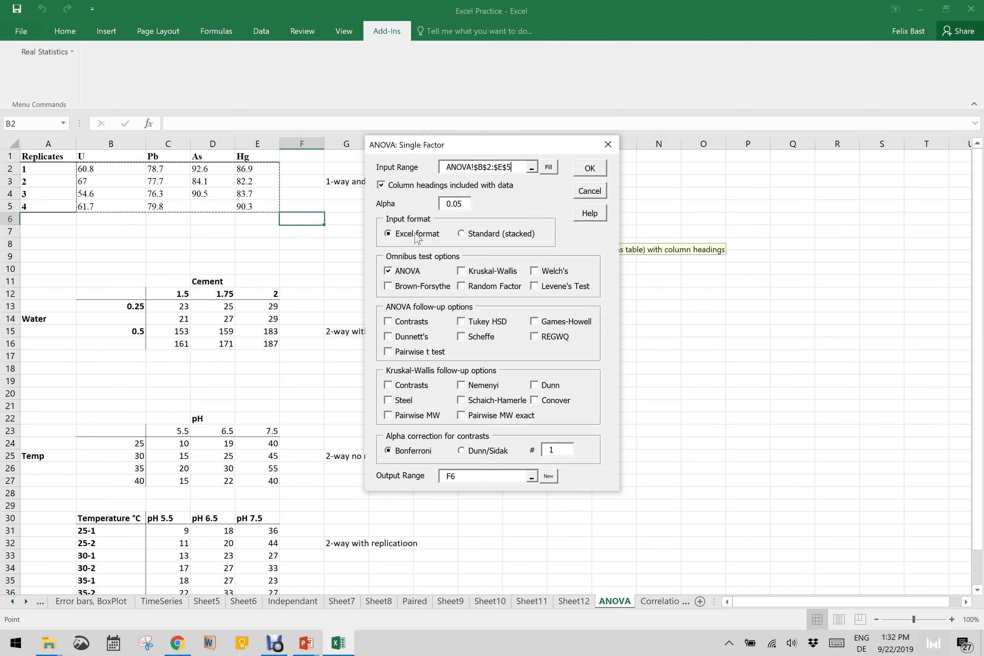
left_click(531, 168)
left_click_drag(109, 156, 248, 206)
key("Return")
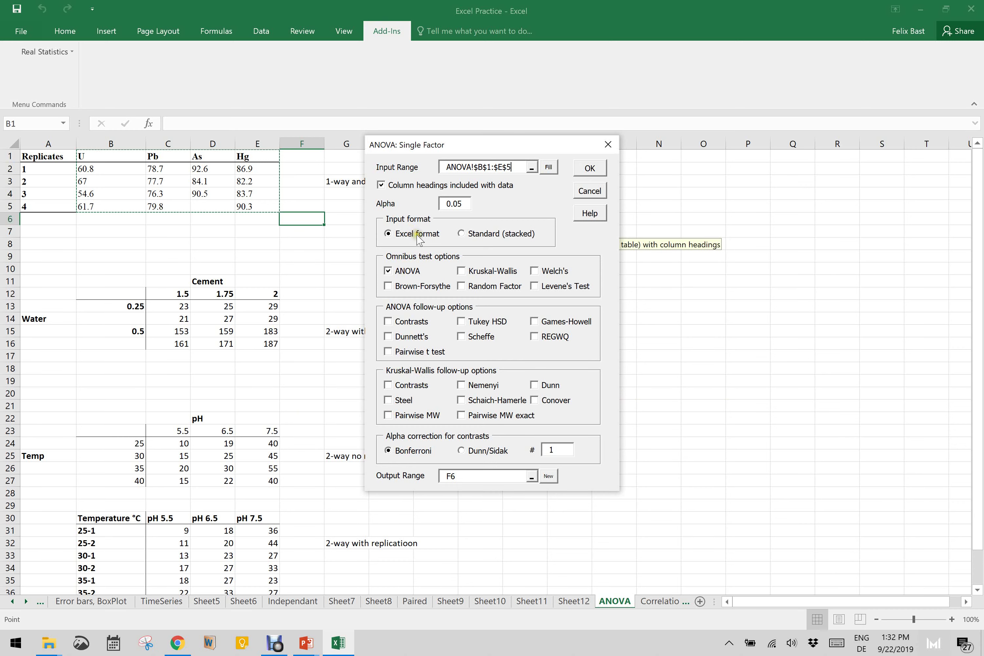
Tick Tukey HSD, Nemenyi and Kruskal-Wallis, send output to a new sheet, and run
left_click(473, 324)
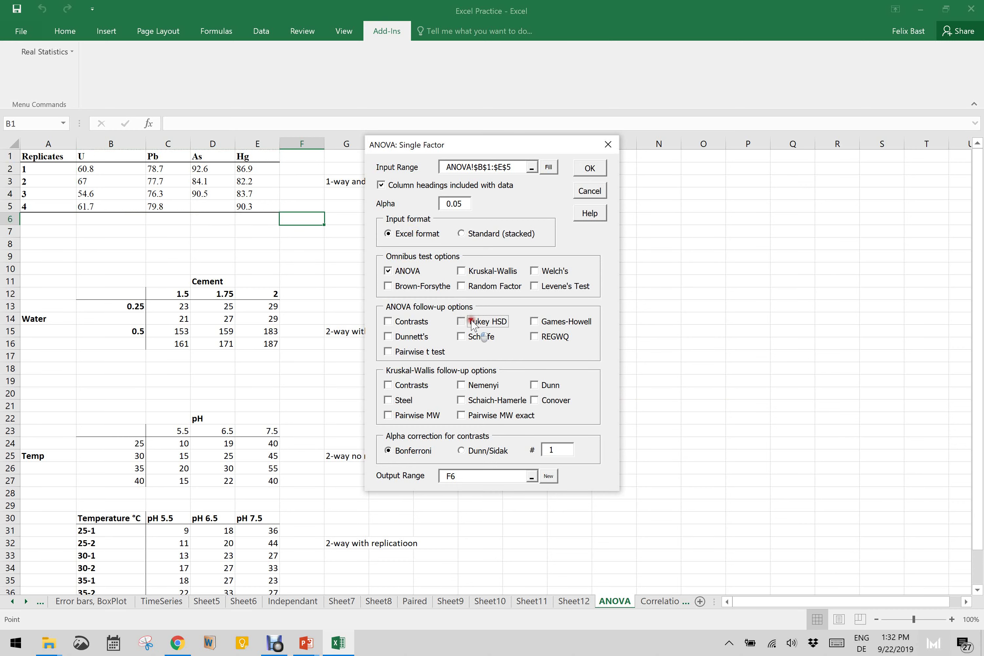
left_click(469, 386)
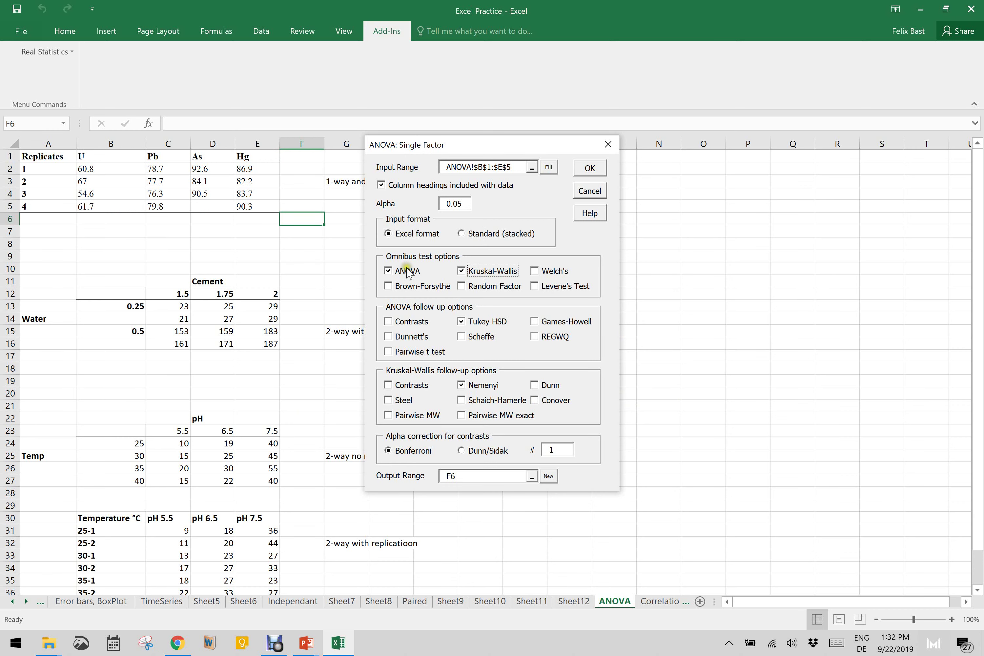
left_click(460, 272)
left_click(549, 477)
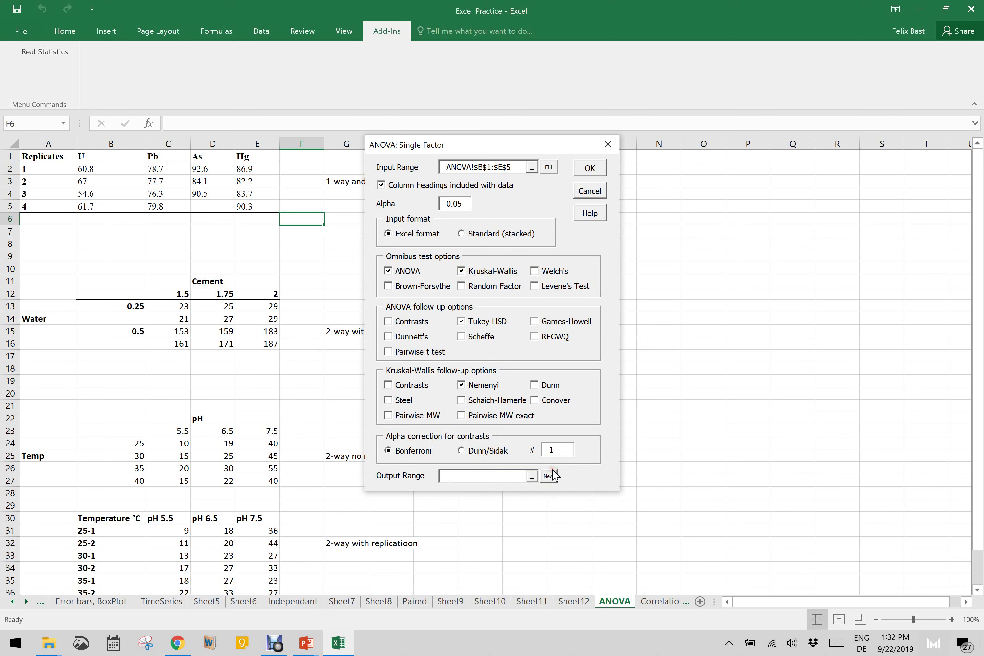
left_click(591, 170)
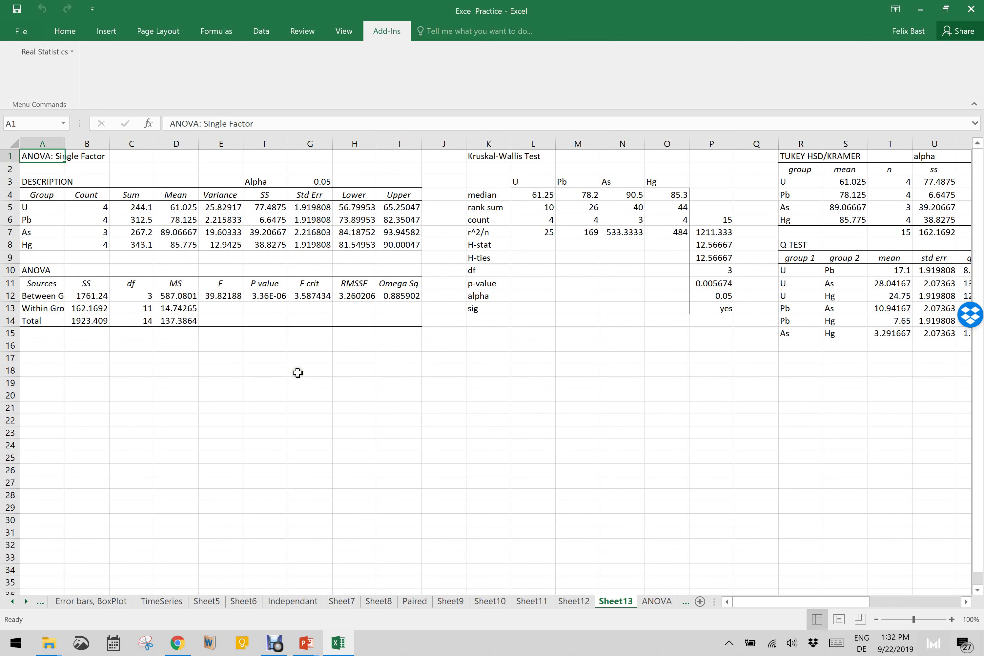
left_click(263, 295)
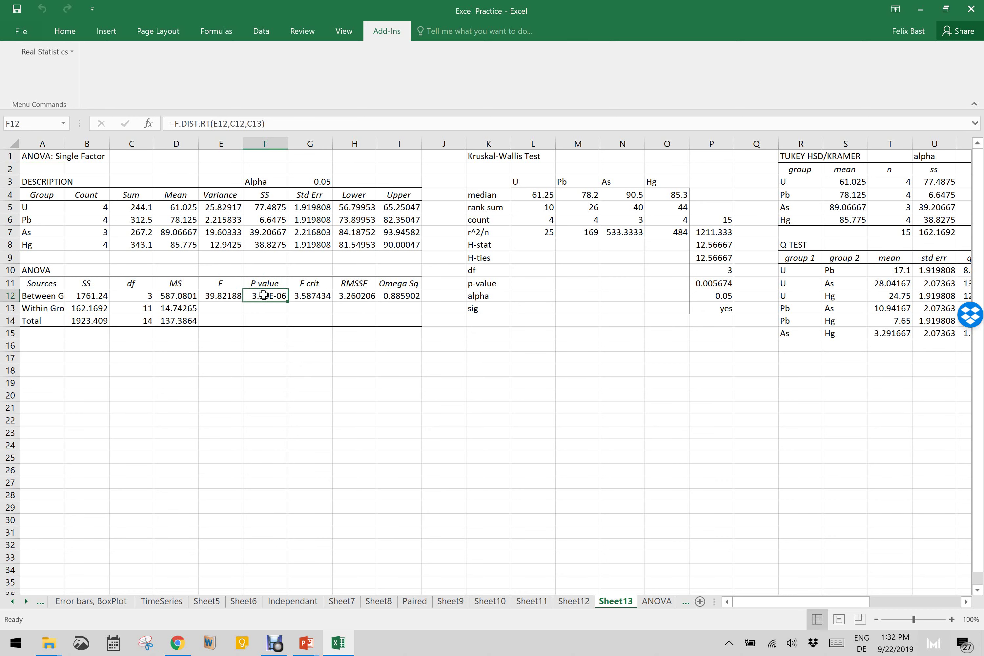
scroll(263, 295, "right", 4)
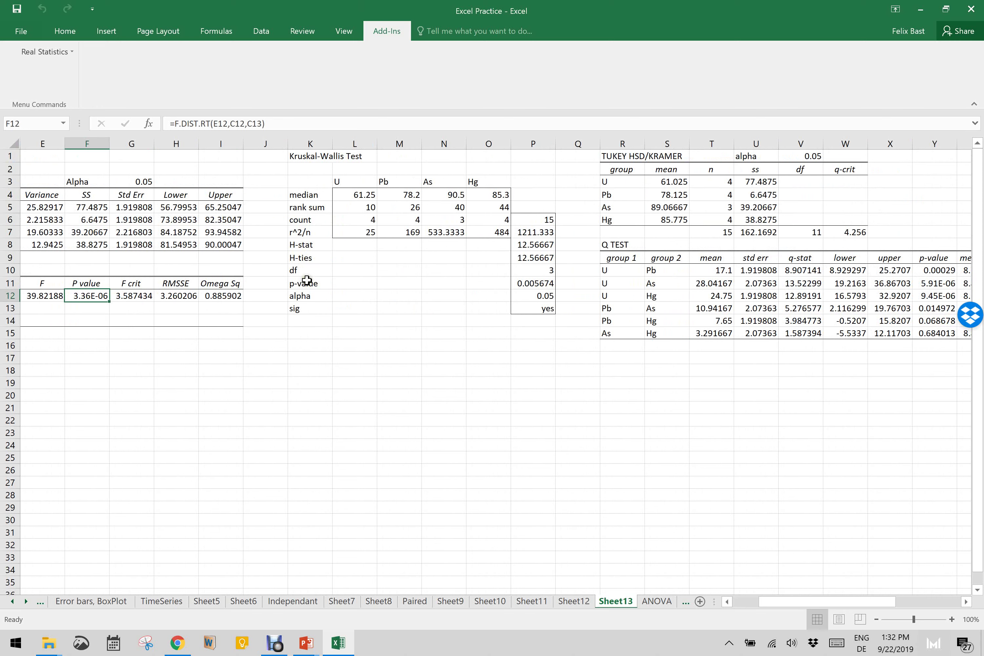
left_click(537, 284)
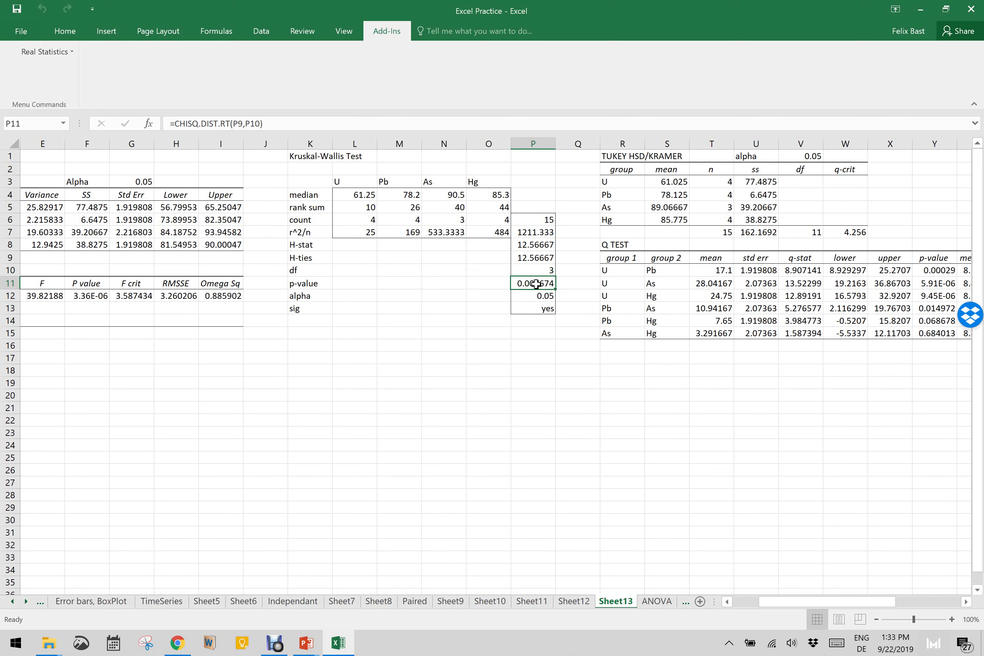
scroll(536, 283, "right", 6)
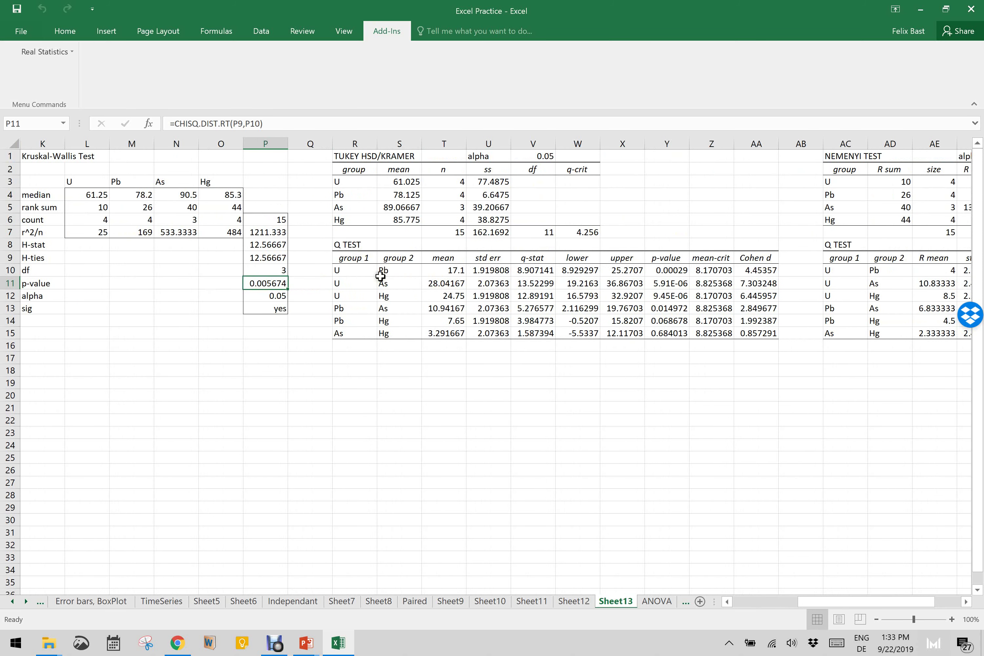
left_click(668, 272)
key("Down")
key("Down")
key("Down")
key("Down")
key("Down")
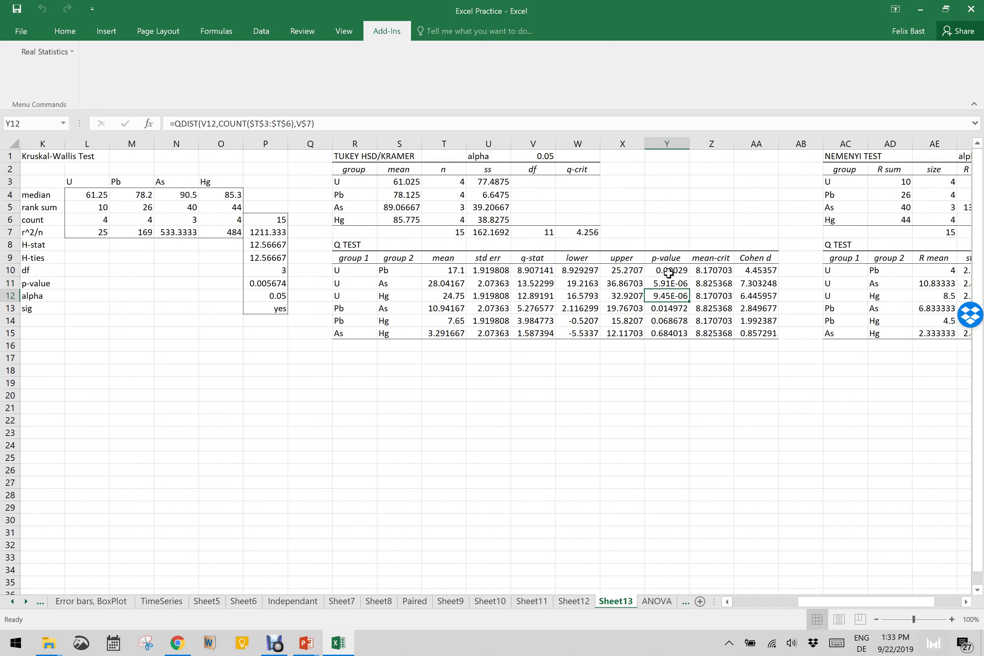
key("Up")
key("Up")
key("Up")
key("Up")
key("Up")
key("Up")
key("Down")
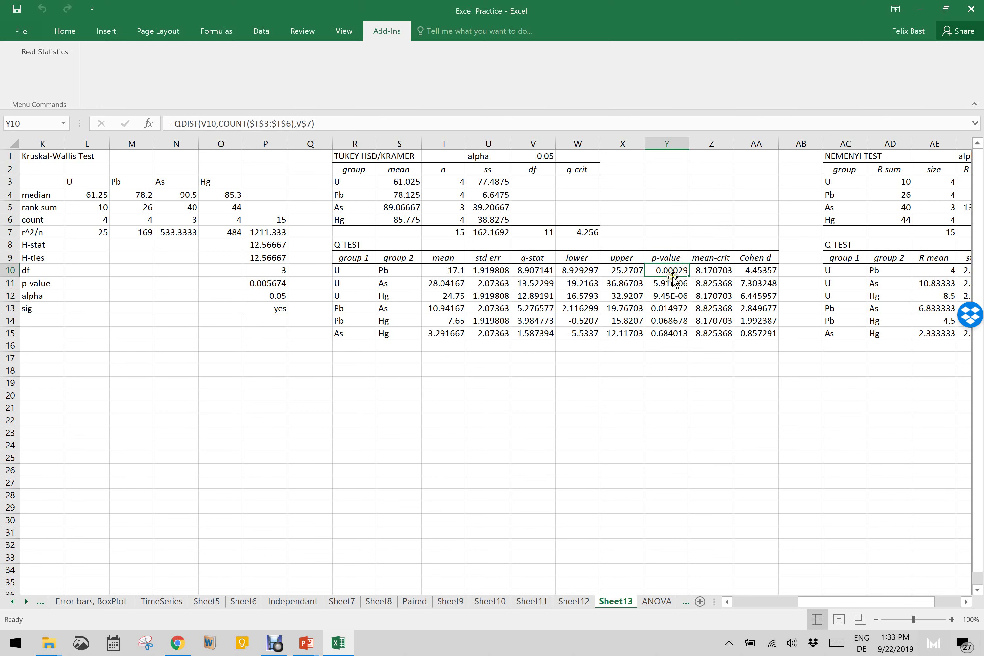
left_click(672, 322)
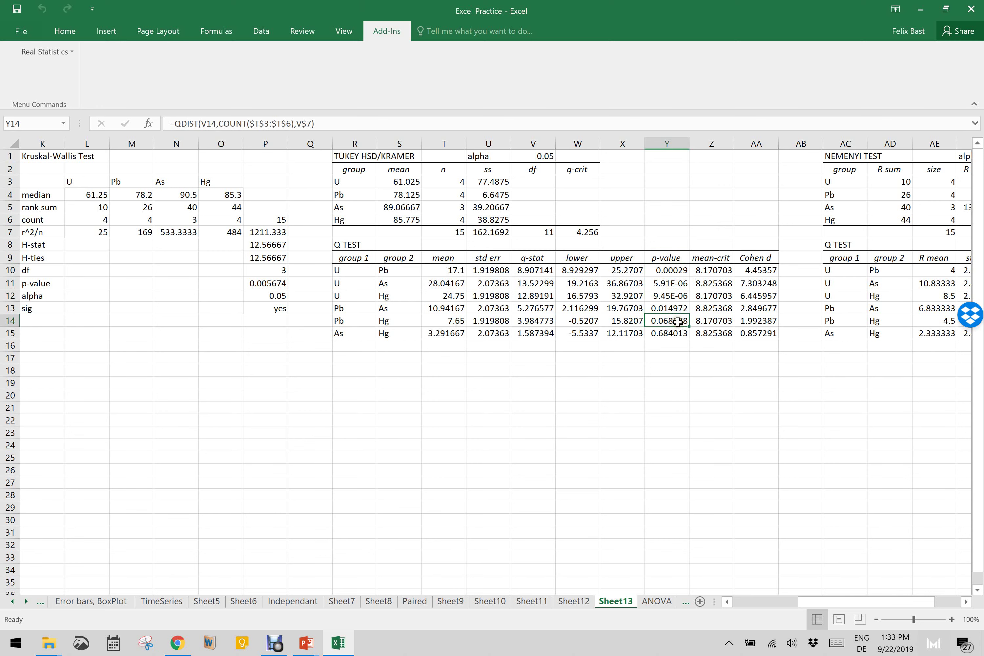
left_click(342, 336)
left_click(390, 333)
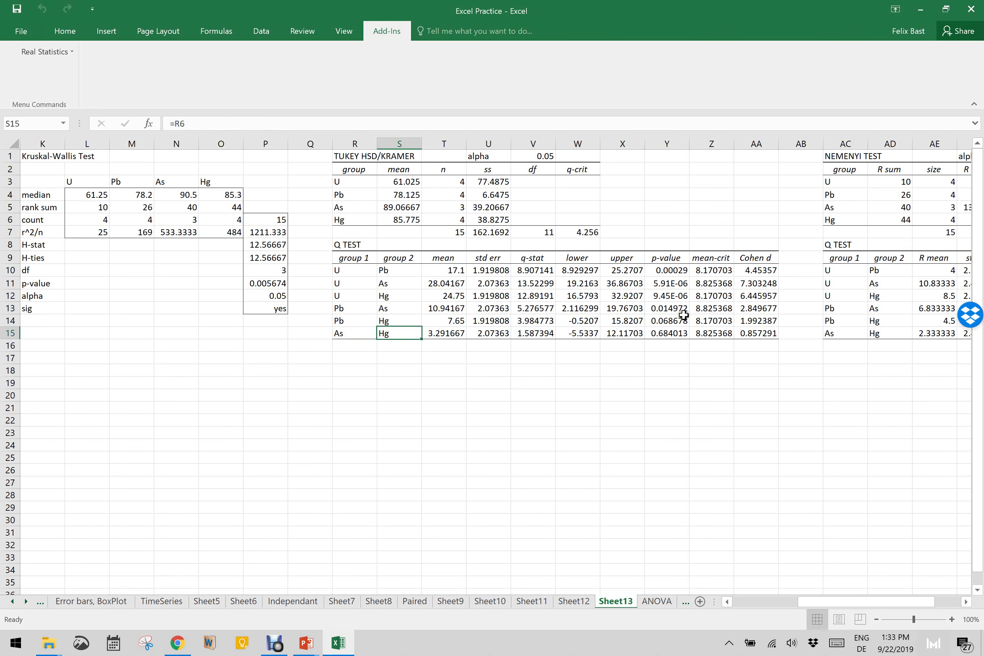
left_click(675, 332)
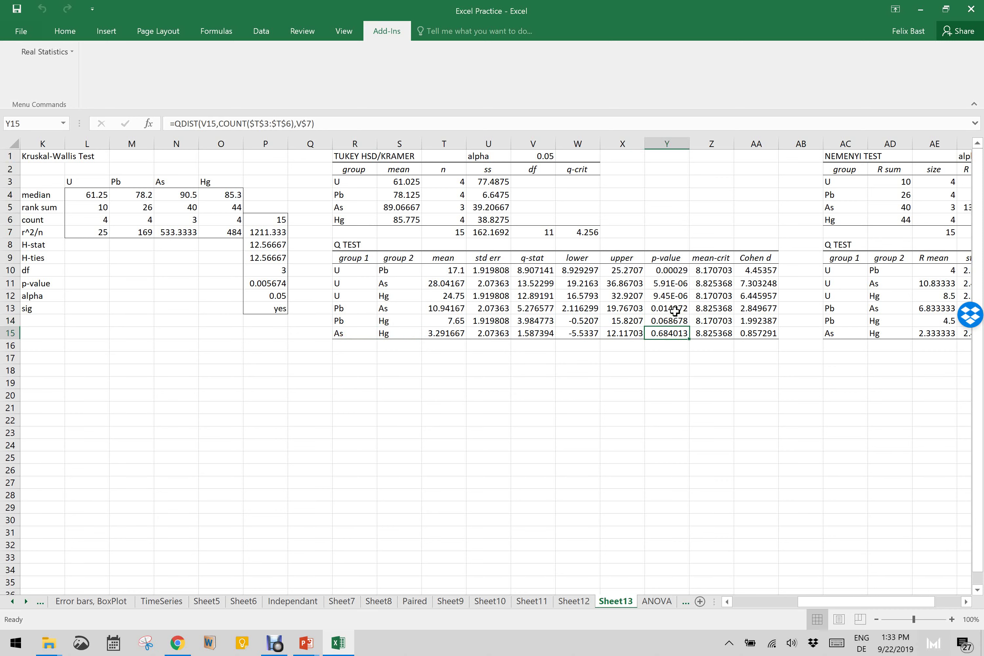
scroll(675, 311, "right", 6)
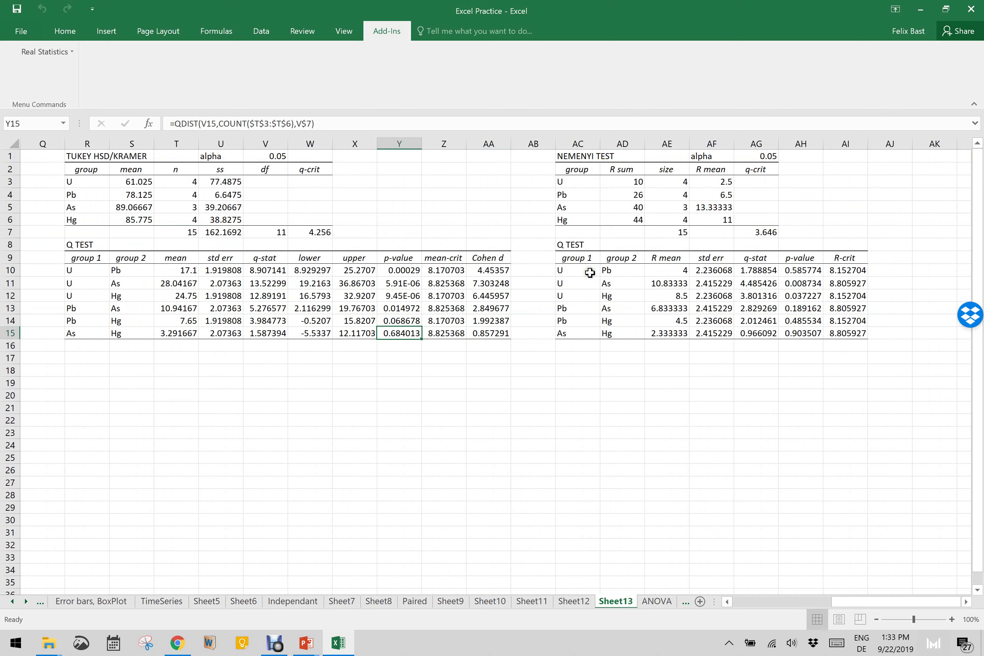
left_click(809, 269)
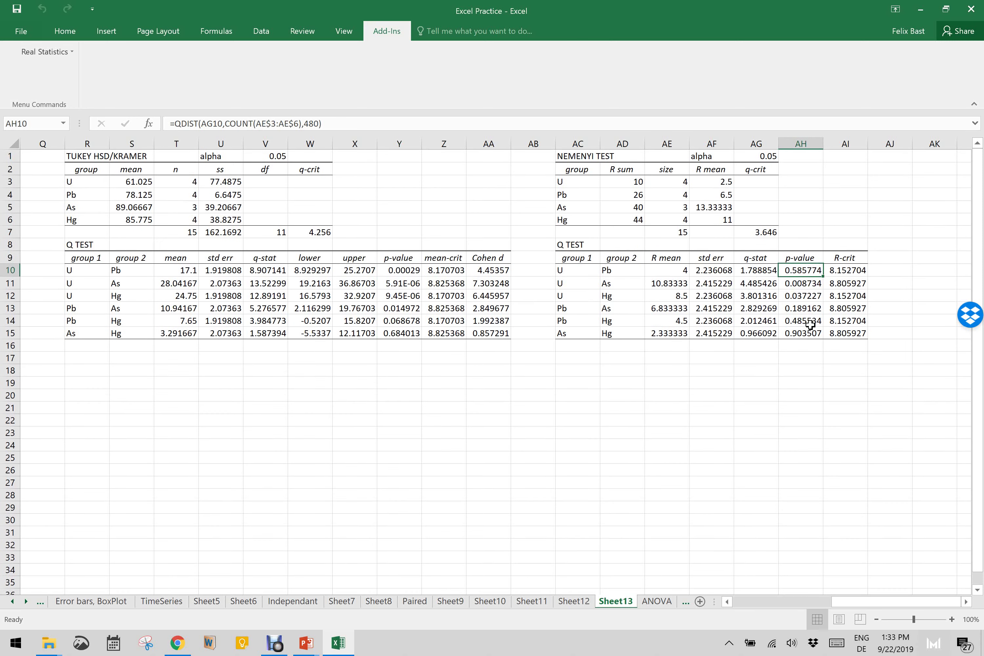
scroll(810, 324, "left", 3)
scroll(810, 324, "left", 1)
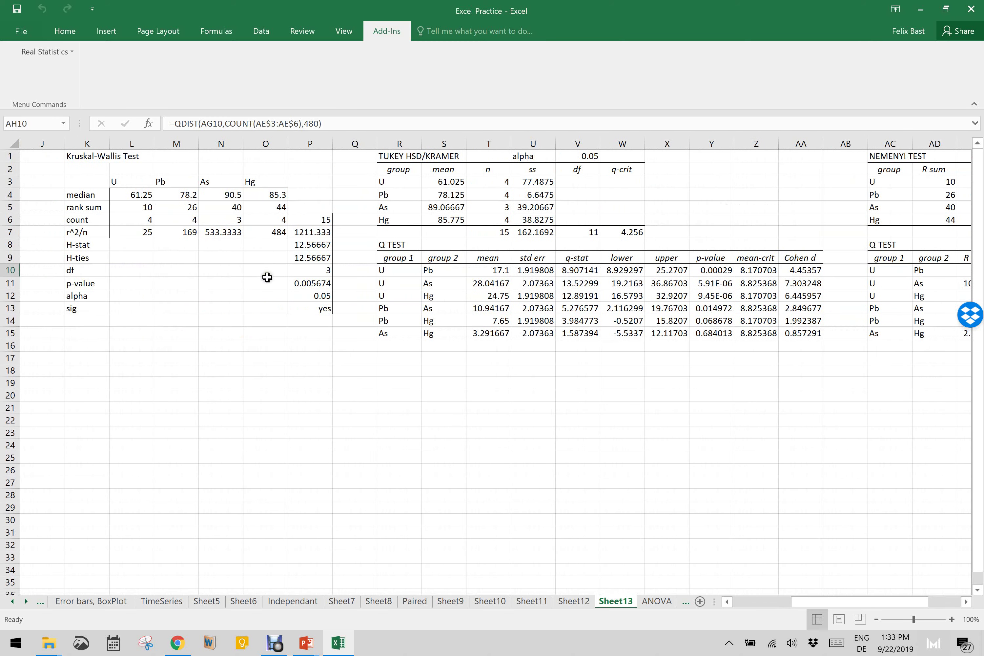
left_click(317, 283)
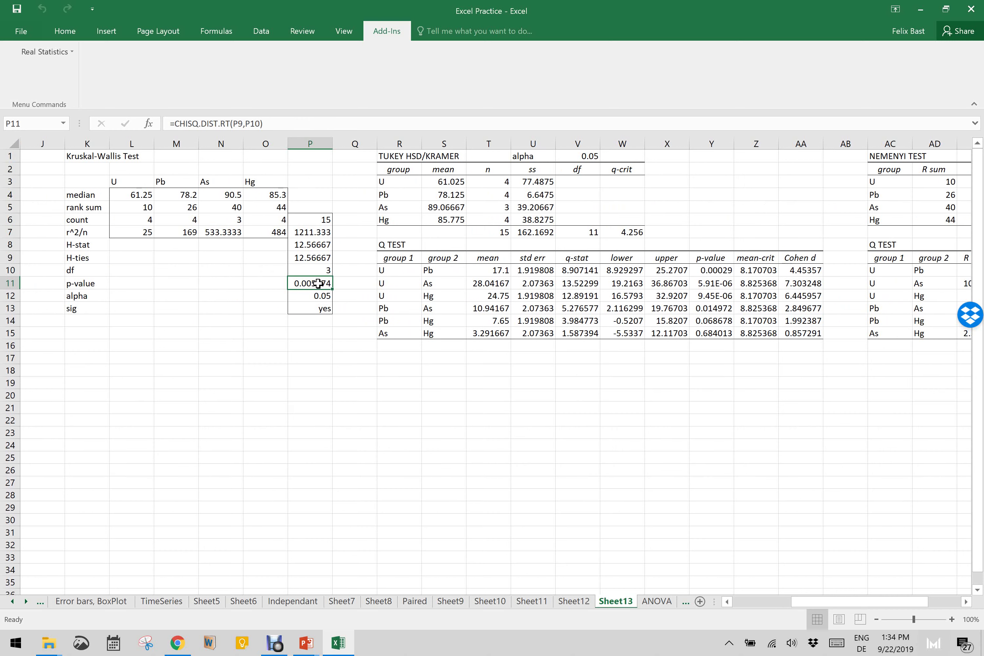